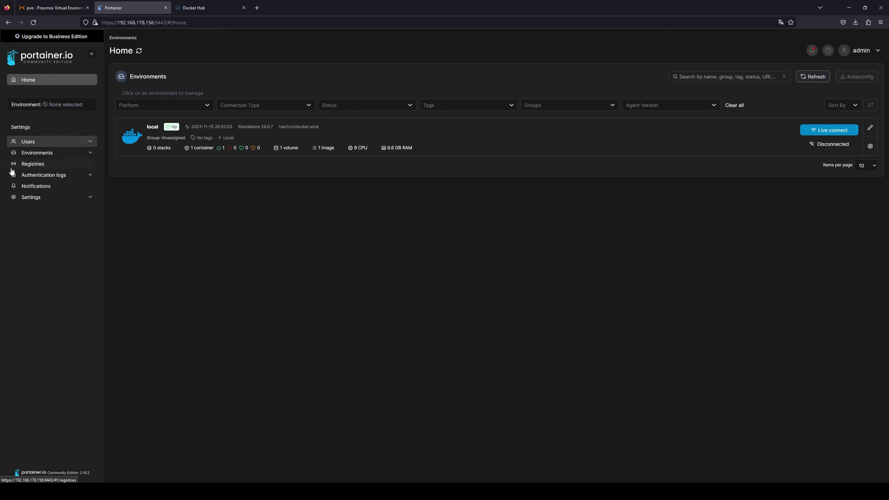
# From Environments, add a new environment and pick Docker Standalone in Quick Setup.
pyautogui.click(45, 154)
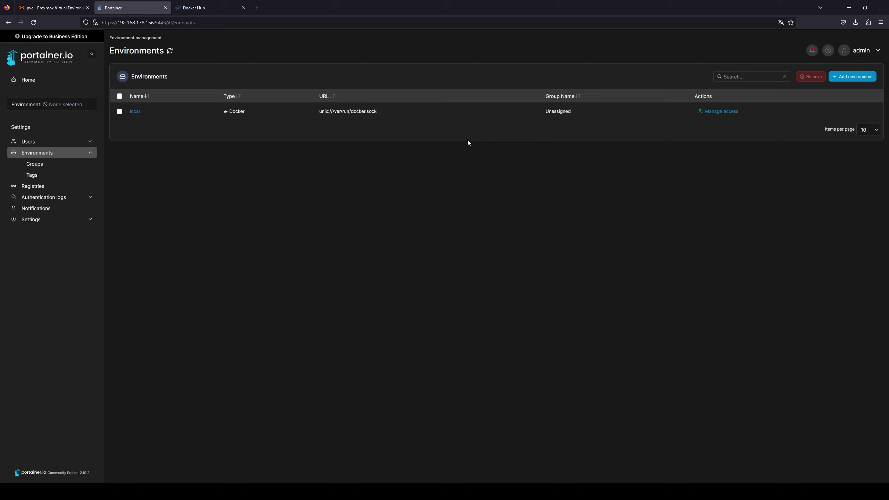
pyautogui.click(856, 81)
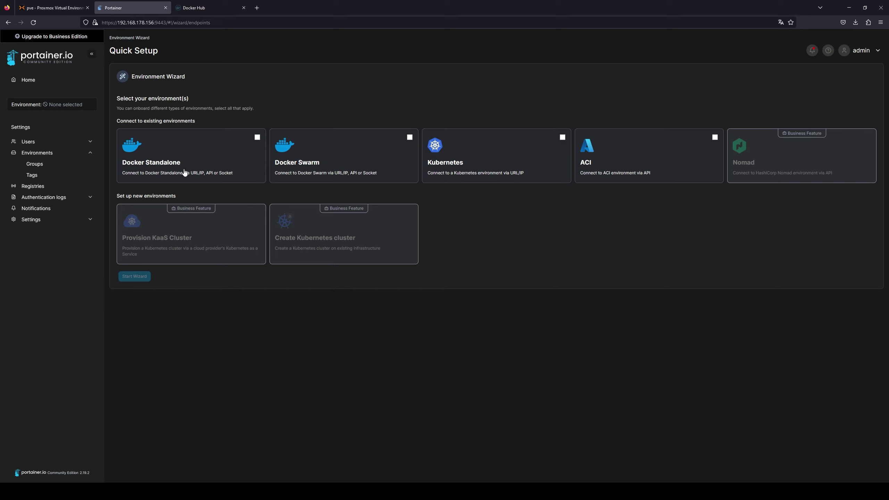
pyautogui.click(241, 148)
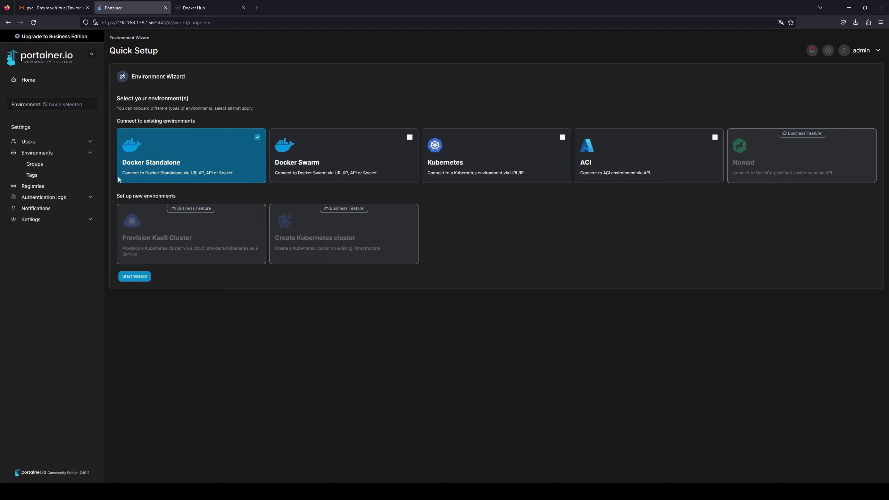
# Start the Docker Standalone wizard to reach the Agent connection step.
pyautogui.click(140, 279)
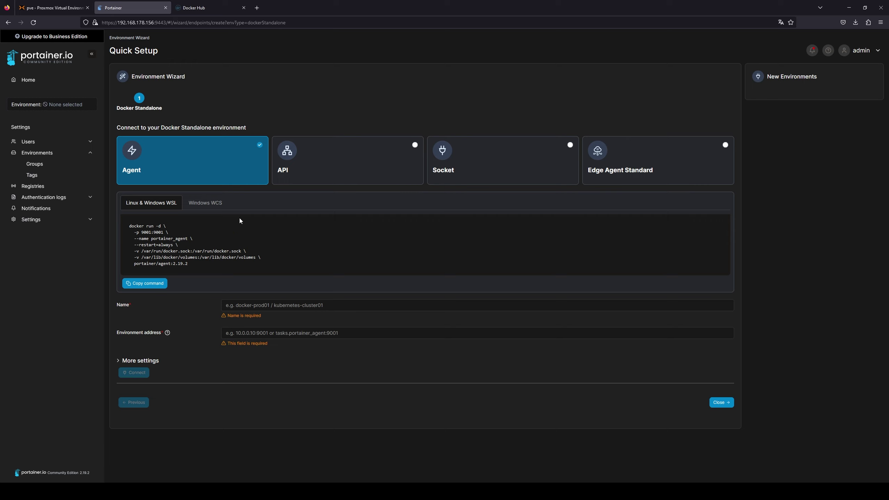
# Compare the API, Socket and Edge Agent Standard options, return to Agent, then go to Proxmox VE.
pyautogui.click(349, 171)
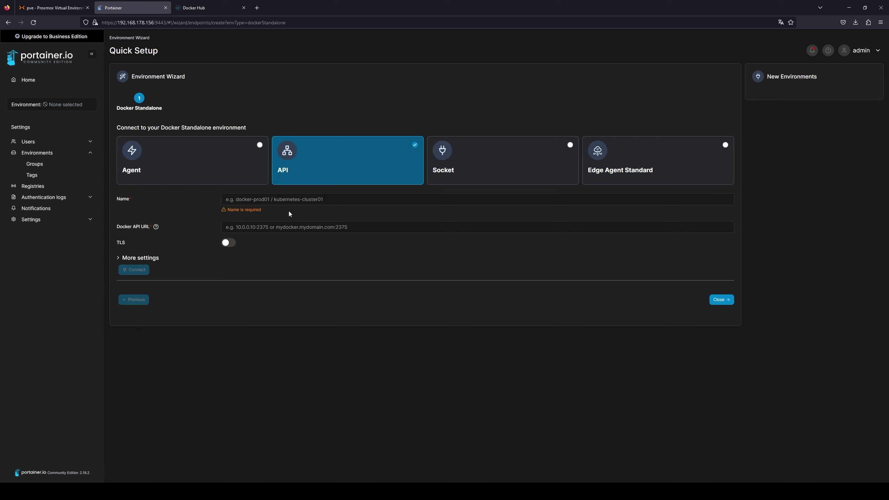
pyautogui.click(454, 182)
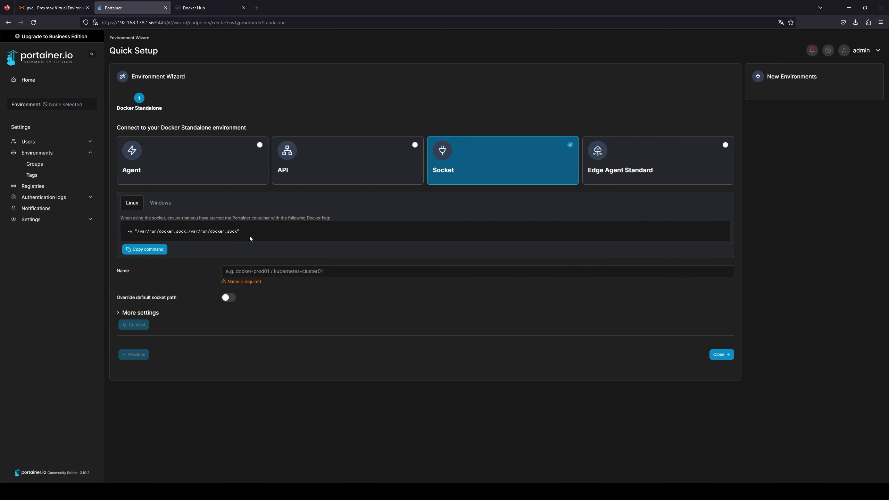
pyautogui.click(671, 174)
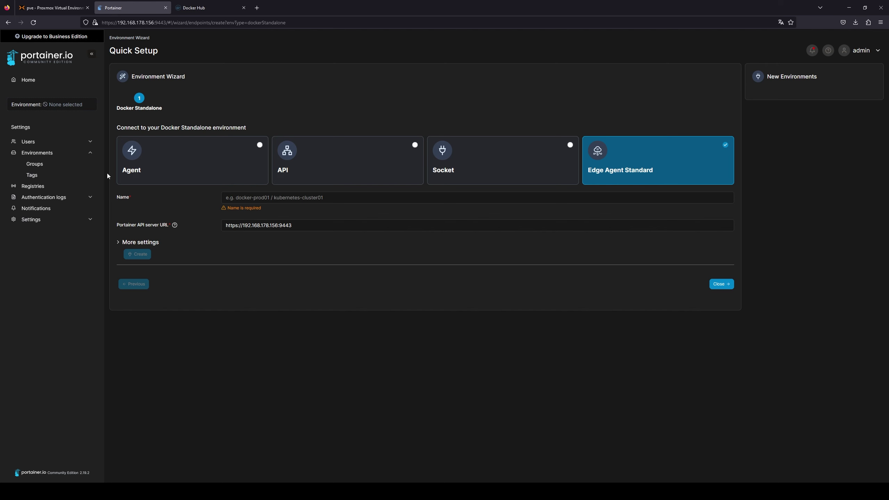
pyautogui.click(209, 174)
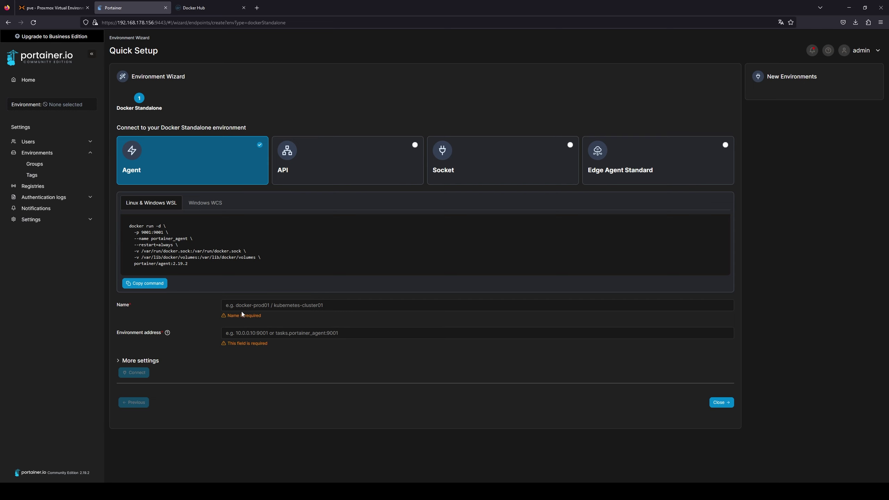
pyautogui.click(51, 11)
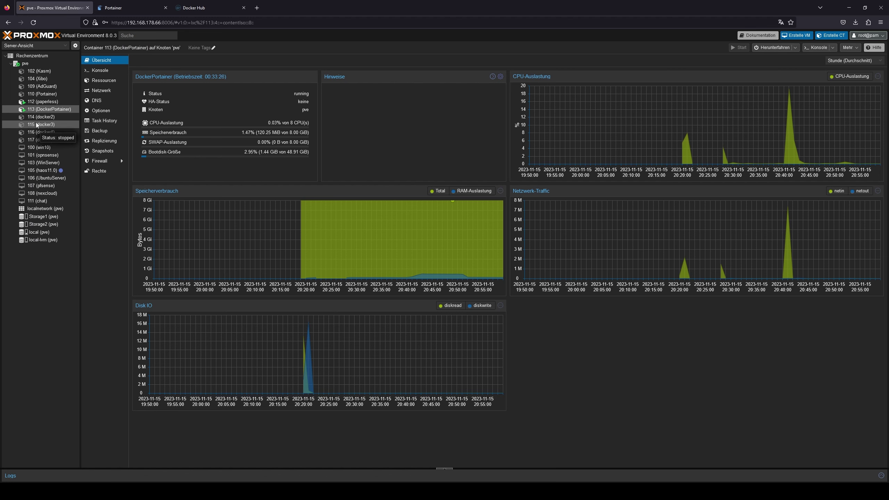
# Open the console of container 117 (docker1) in Proxmox VE.
pyautogui.rightClick(45, 140)
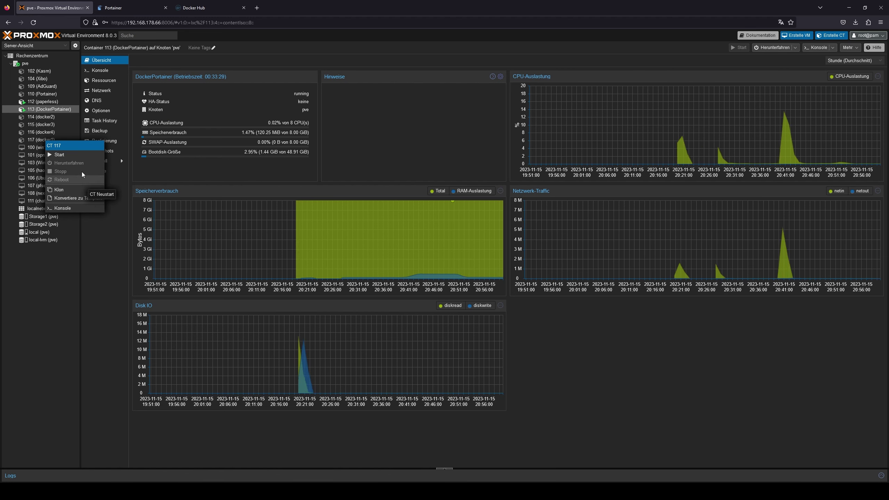
pyautogui.click(67, 155)
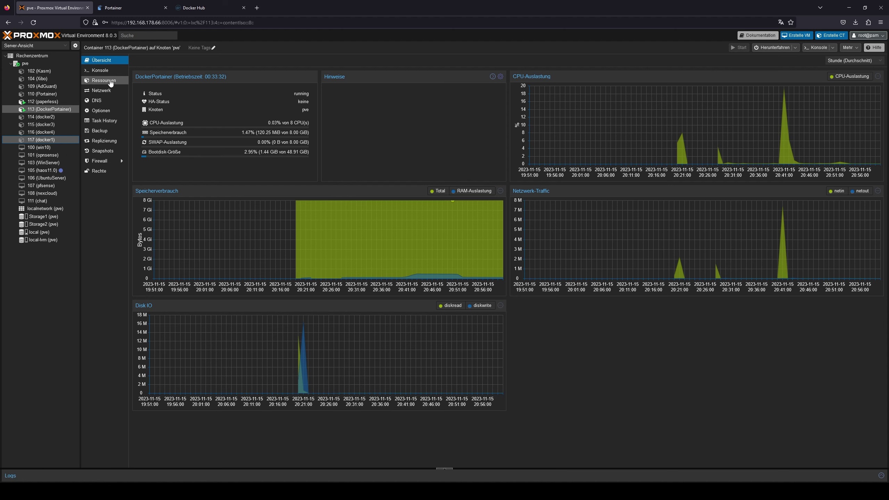
pyautogui.click(97, 71)
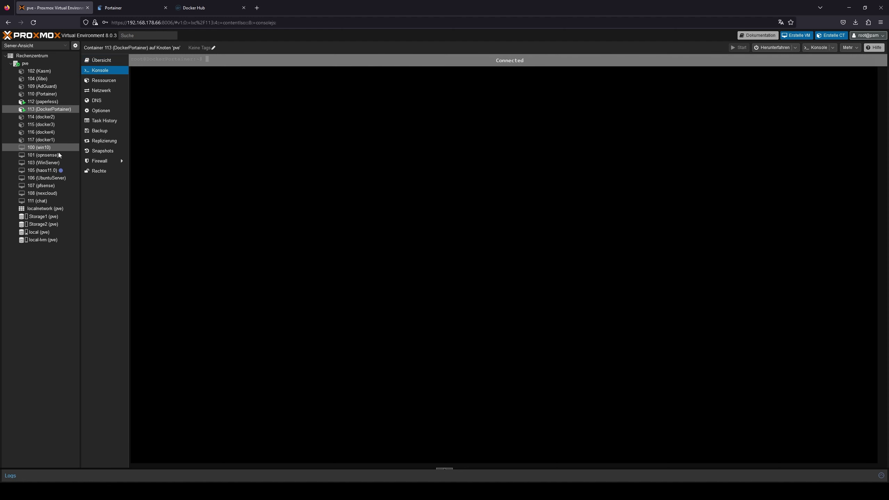
pyautogui.click(64, 140)
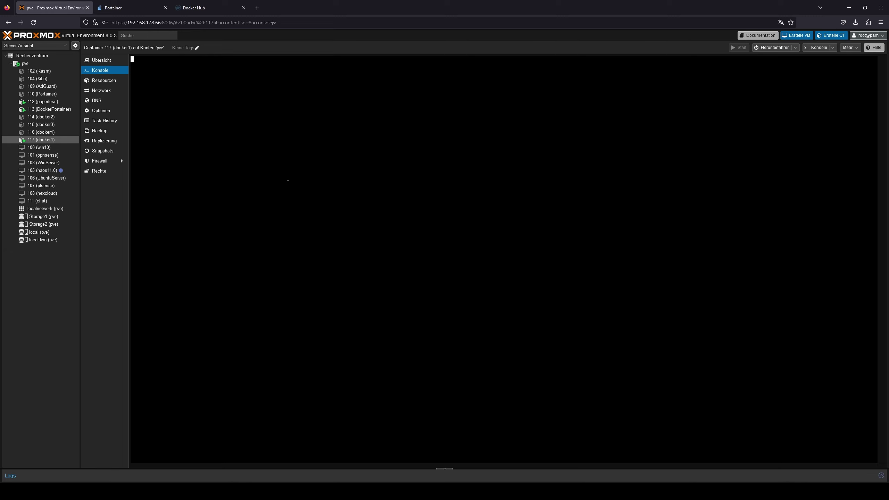
# Log in as root and run ifconfig, showing eth0 at 192.168.178.158.
pyautogui.press('Return')
pyautogui.write('root')
pyautogui.press('Return')
pyautogui.press('Return')
pyautogui.write('ifconfig')
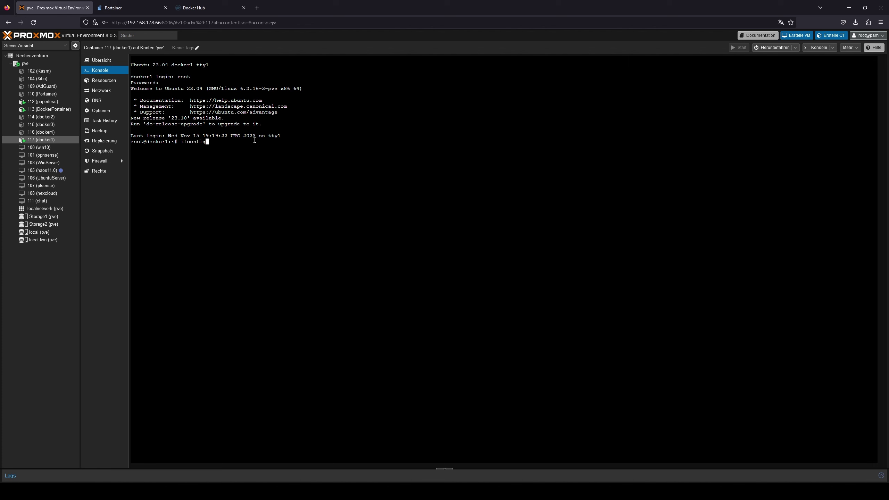
pyautogui.press('Return')
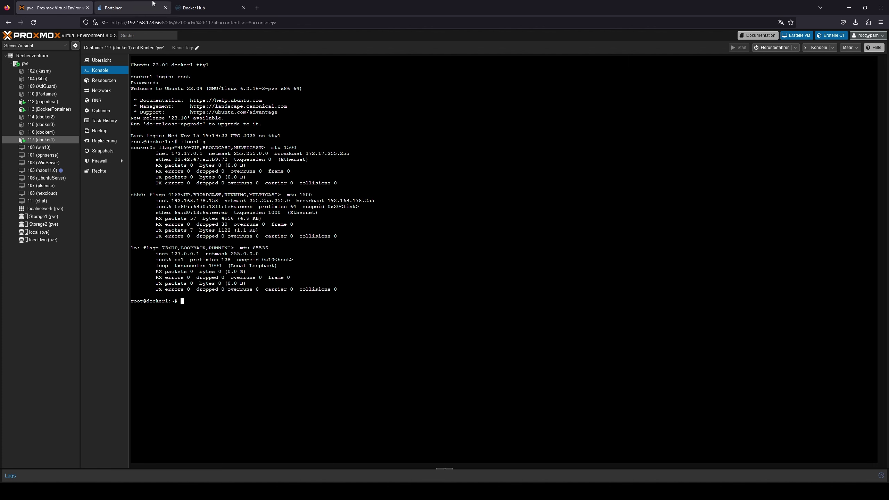
# Name the new Agent environment docker1.
pyautogui.click(124, 10)
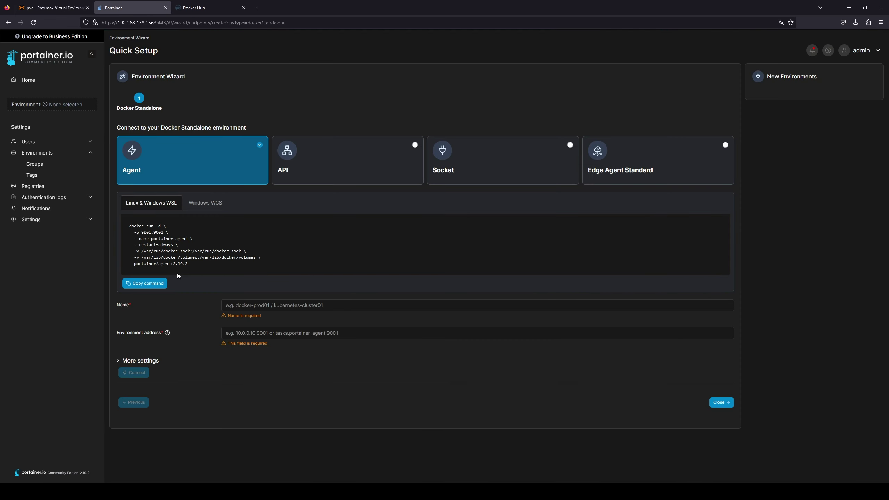
pyautogui.click(52, 8)
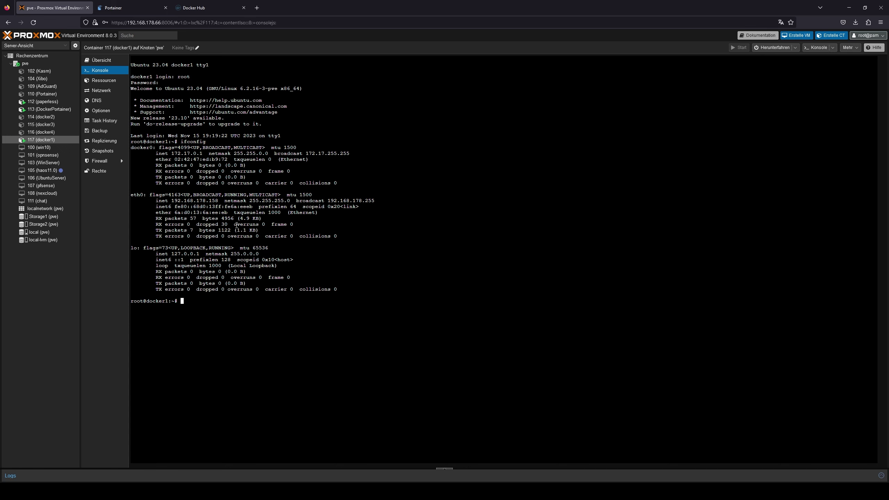
pyautogui.hotkey('ctrl', 'Tab')
pyautogui.click(349, 310)
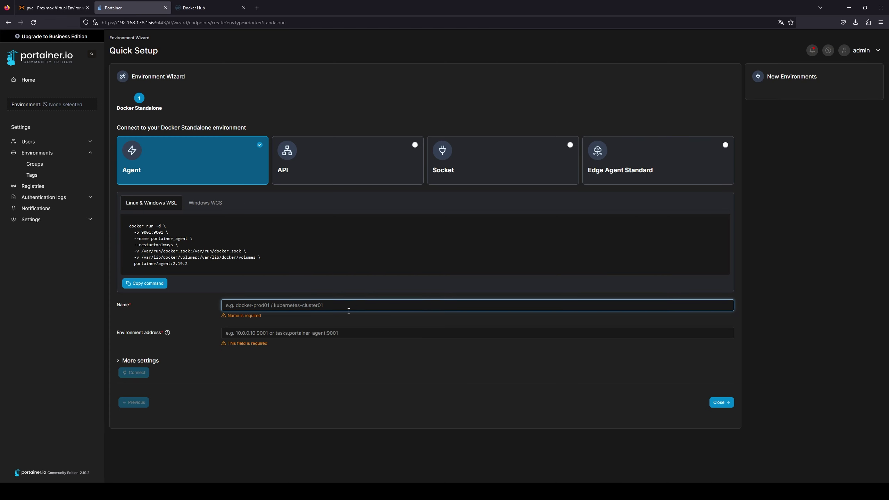
pyautogui.write('docker1')
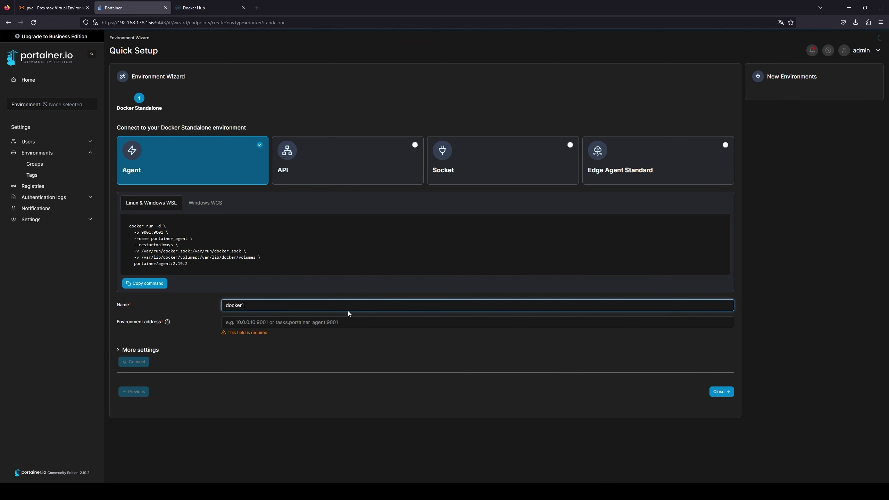
pyautogui.press('Tab')
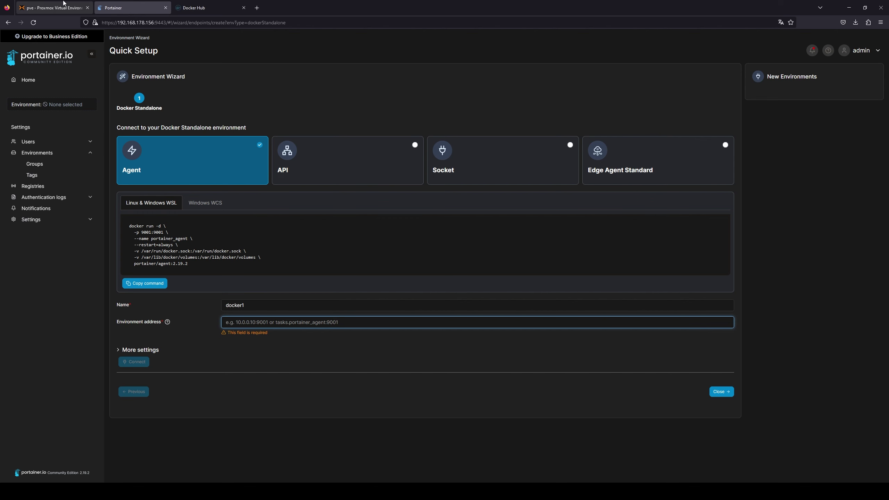
# Copy docker1's IP from the console and set the address to 192.168.178.158:9001.
pyautogui.click(52, 7)
pyautogui.moveTo(171, 201); pyautogui.dragTo(218, 201)
pyautogui.rightClick(218, 201)
pyautogui.click(240, 244)
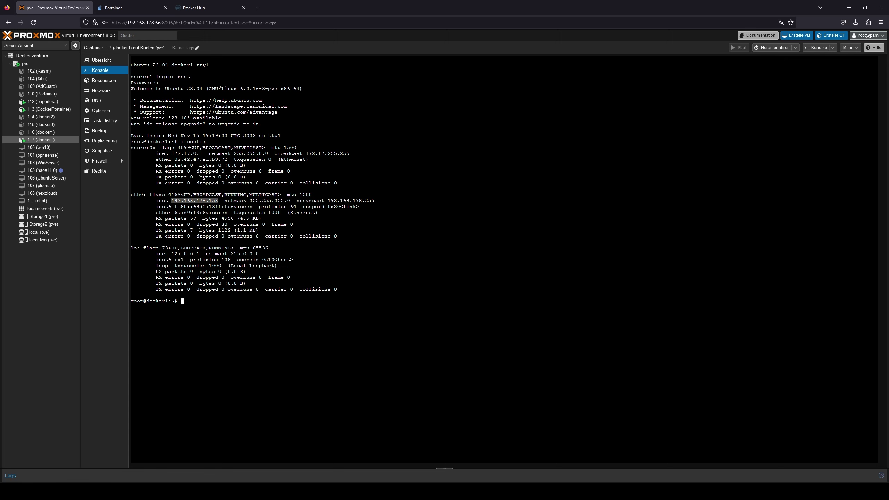
pyautogui.click(130, 8)
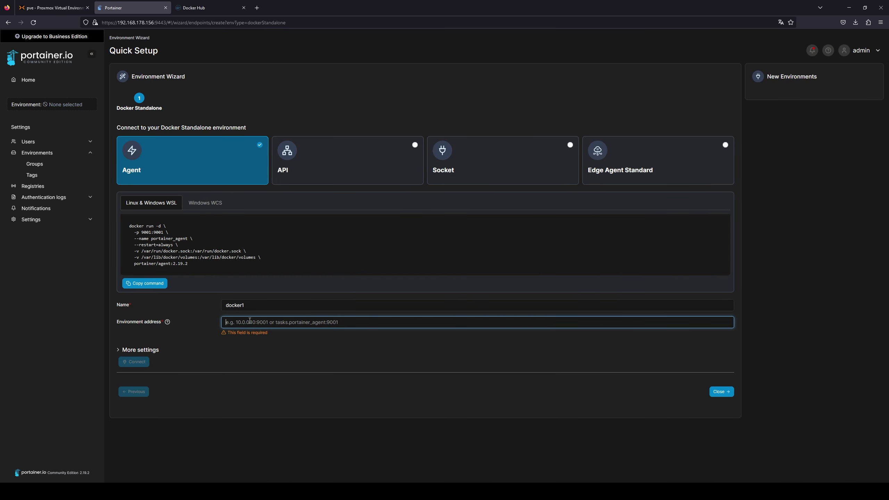
pyautogui.hotkey('ctrl', 'v')
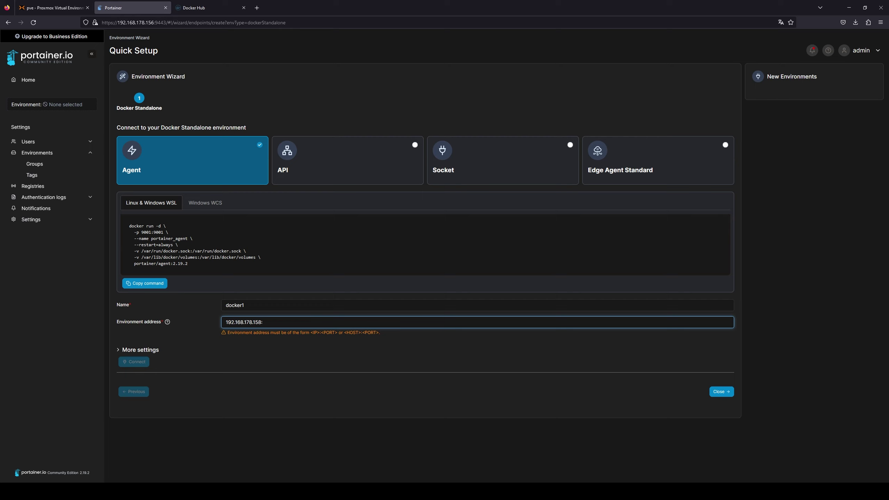
pyautogui.write(':9001')
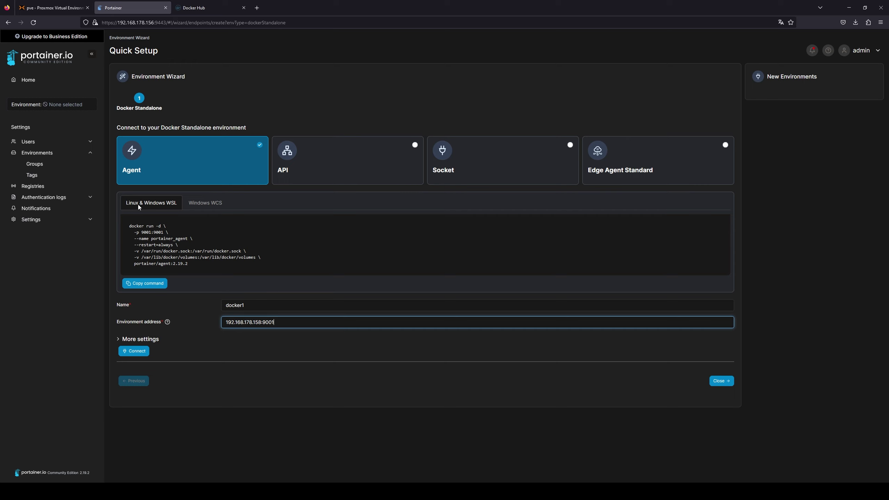
# Copy the Linux agent docker run command from the wizard.
pyautogui.click(210, 204)
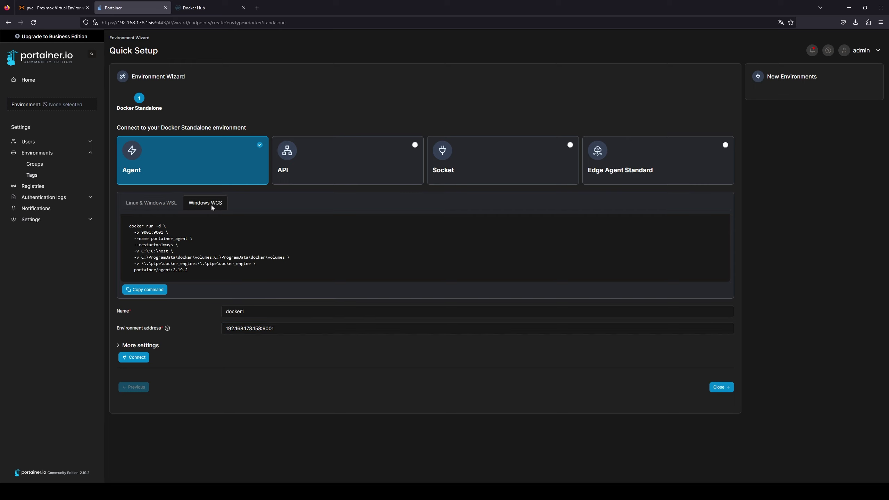
pyautogui.click(177, 204)
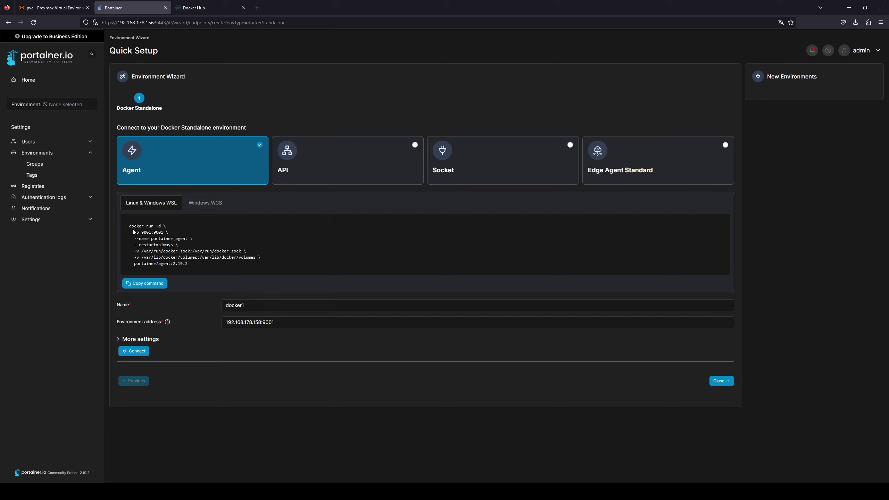
pyautogui.click(150, 286)
pyautogui.click(44, 7)
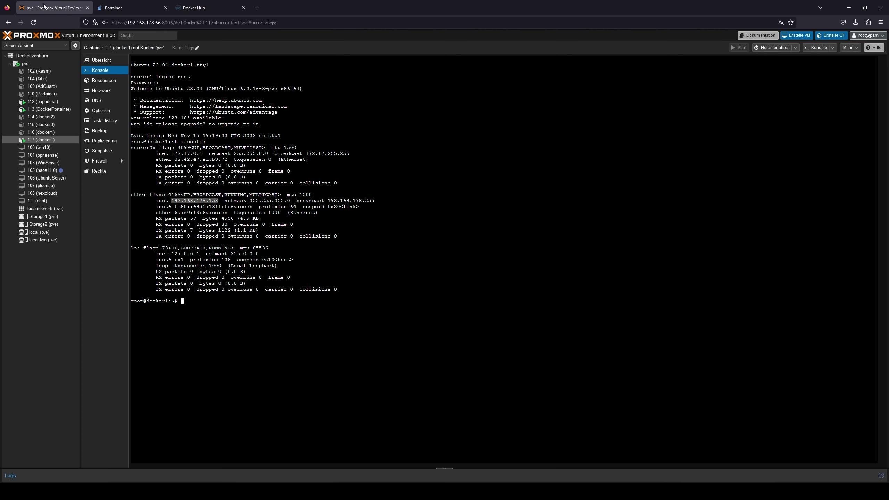
# Paste and run the portainer/agent:2.19.2 docker run command in docker1's console.
pyautogui.click(226, 315)
pyautogui.rightClick(227, 316)
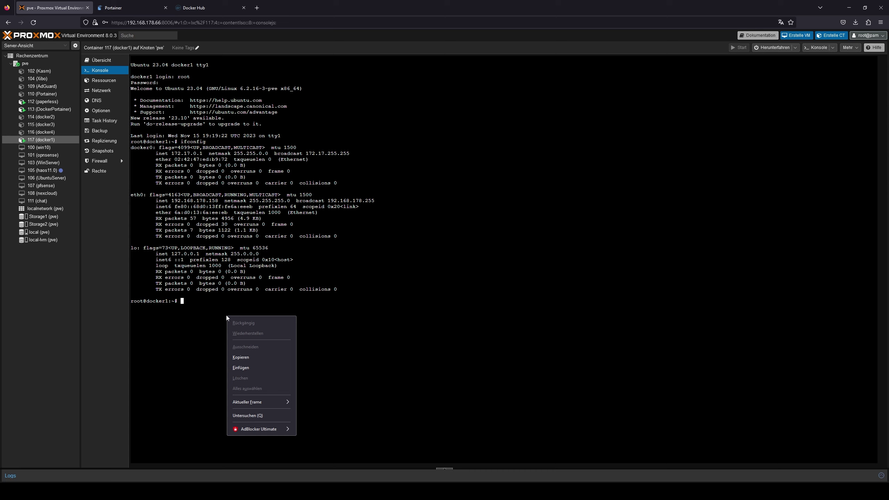
pyautogui.click(245, 366)
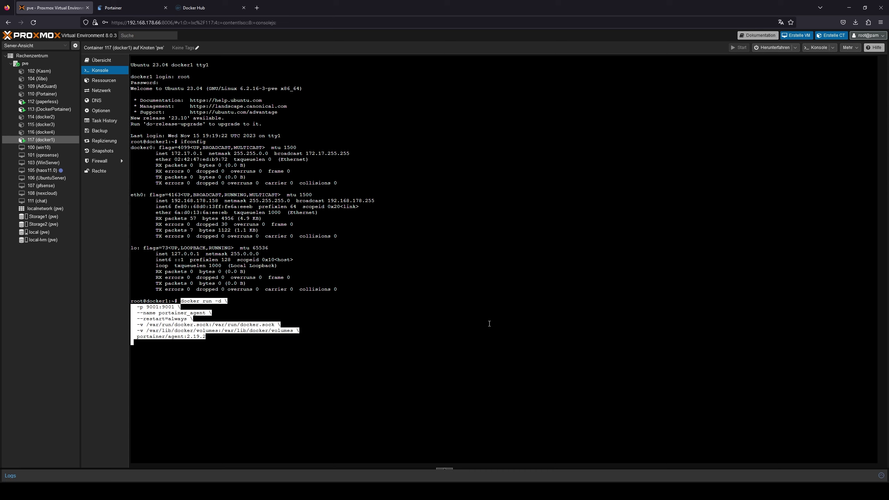
pyautogui.press('Return')
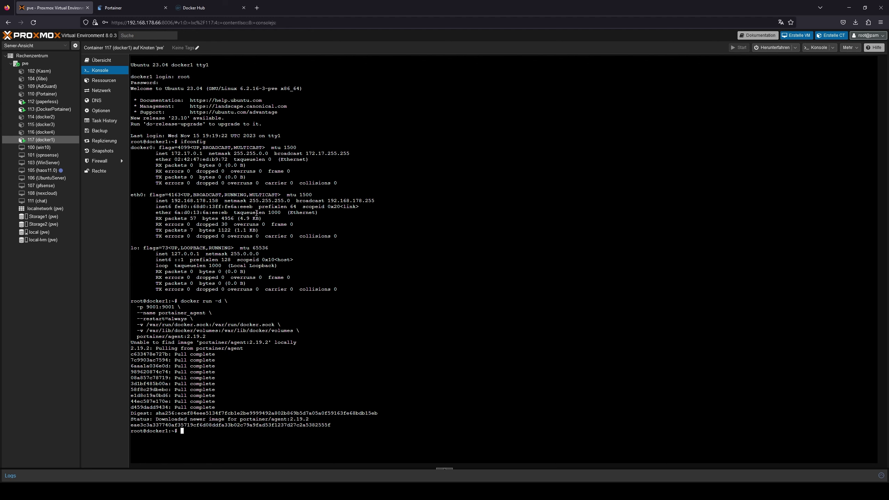
pyautogui.click(128, 7)
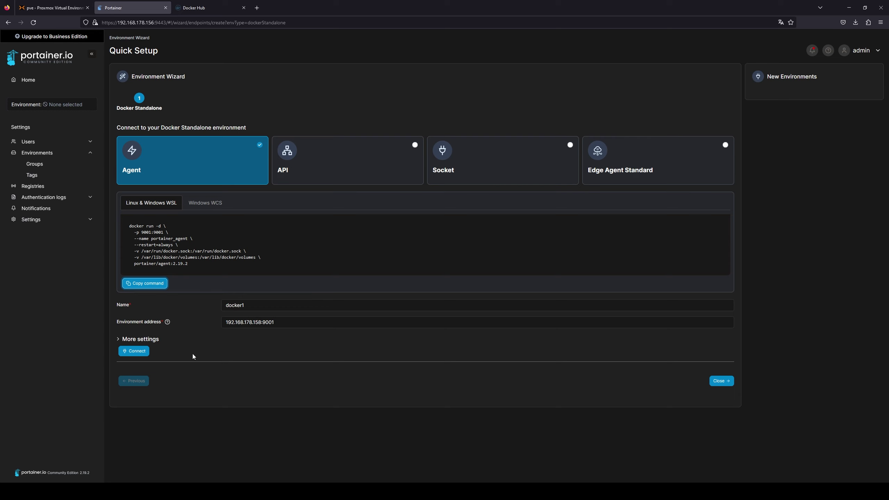
# Connect docker1 and confirm it is Up on Home at 192.168.178.158:9001.
pyautogui.click(134, 350)
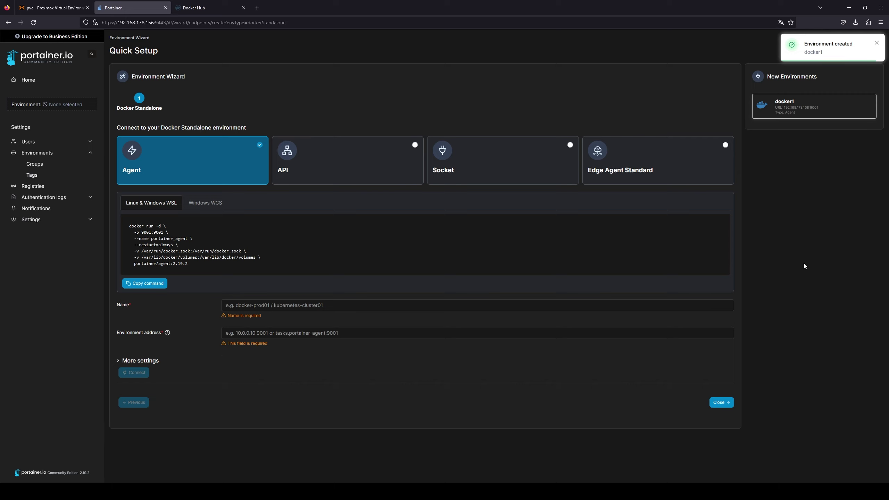
pyautogui.click(36, 81)
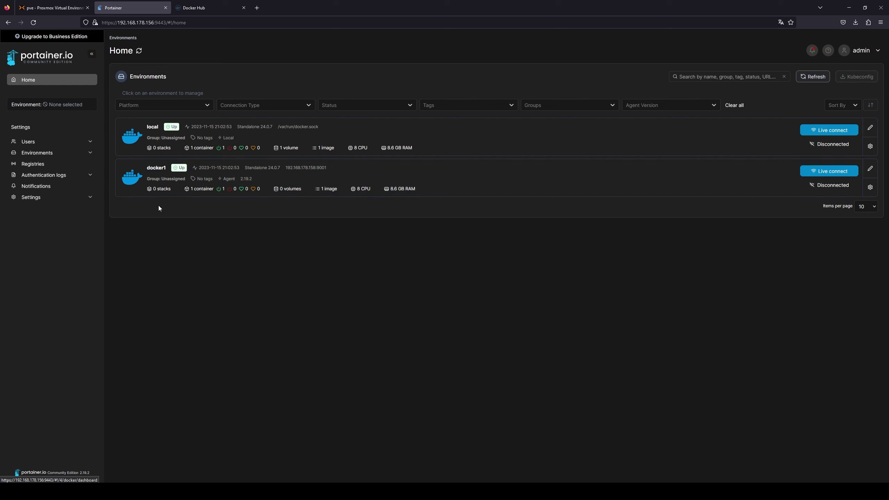
# Browse docker1's Networks, Stacks and Containers, including the portainer_agent container.
pyautogui.click(142, 175)
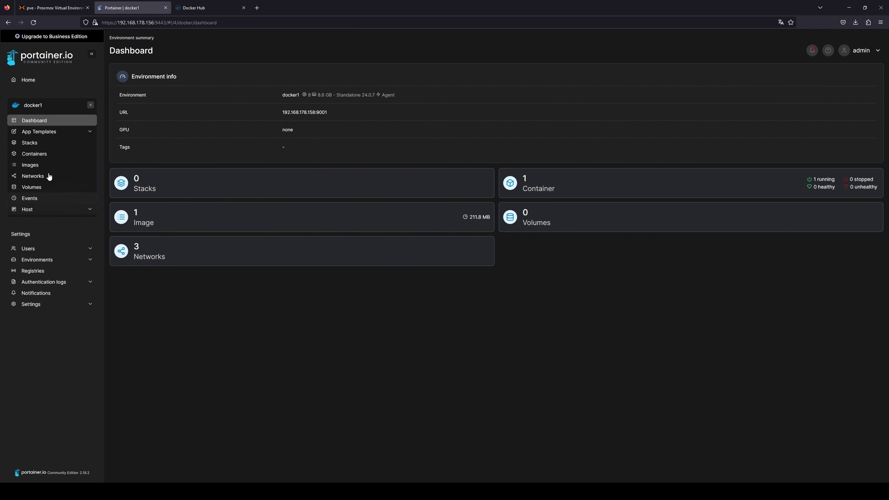
pyautogui.click(32, 175)
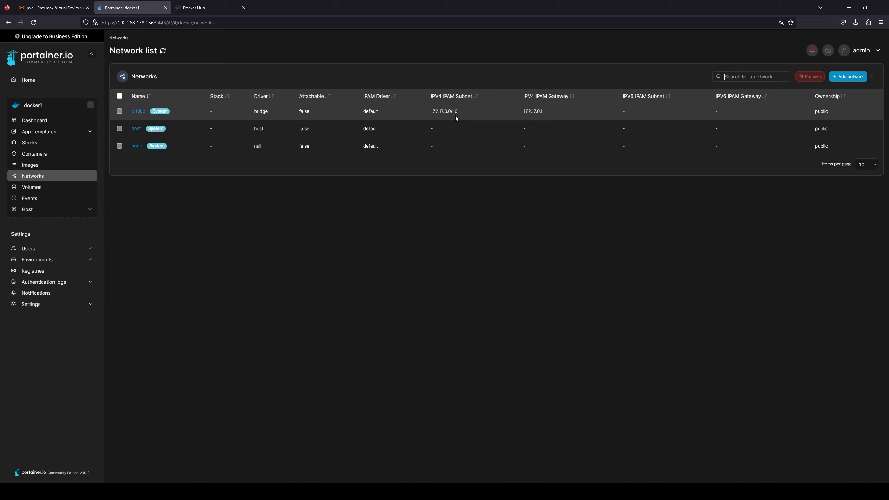
pyautogui.click(42, 147)
pyautogui.click(73, 154)
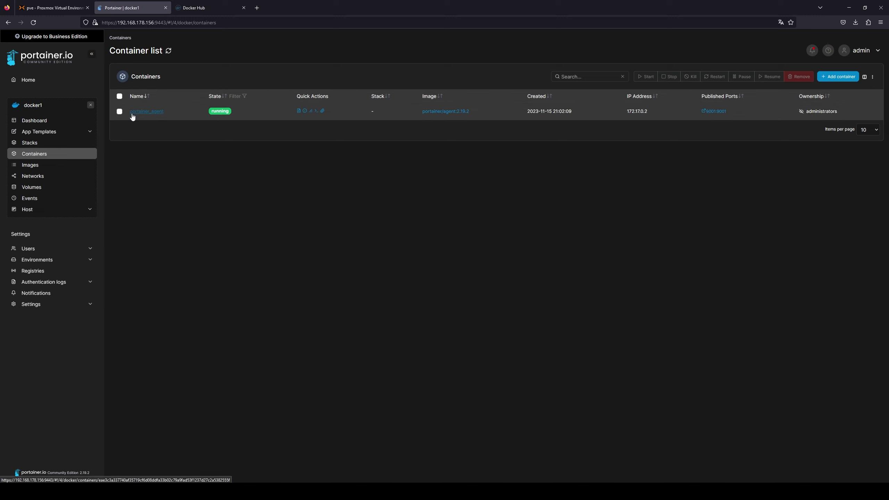
pyautogui.click(53, 7)
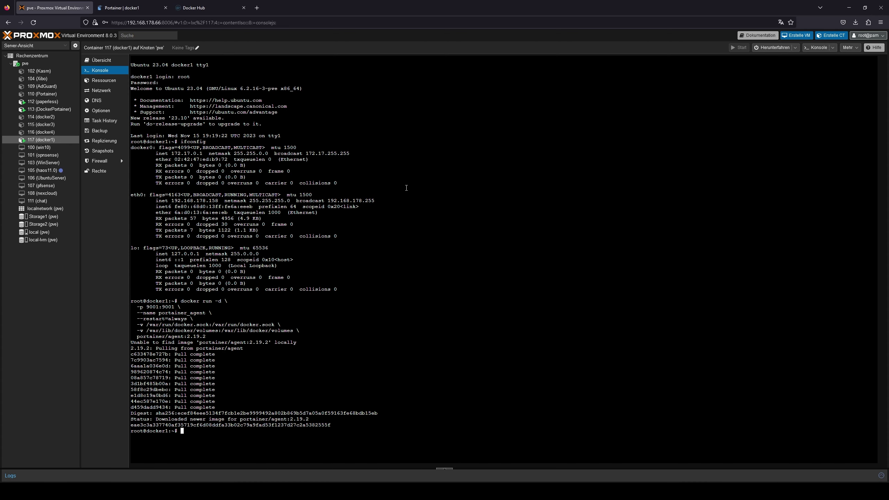
# Return to docker1's container list showing portainer_agent on port 9001:9001.
pyautogui.click(130, 8)
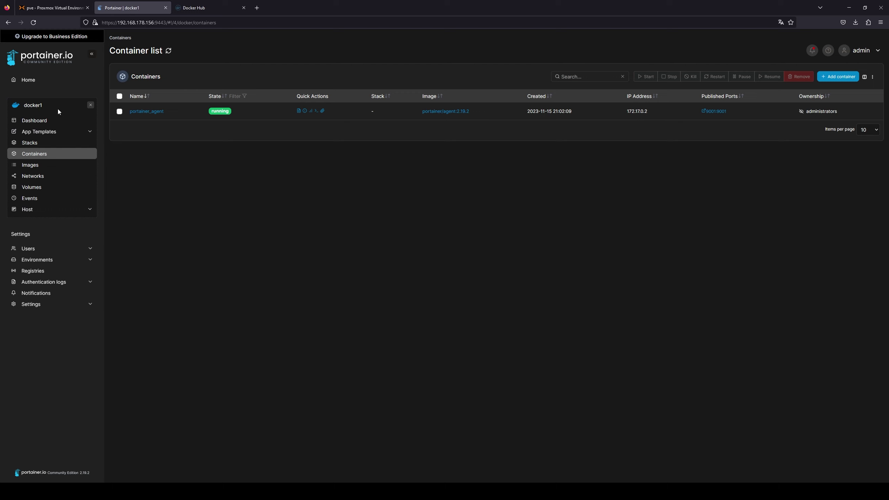
# Close the docker1 environment and go back to docker1's console in Proxmox VE.
pyautogui.click(91, 105)
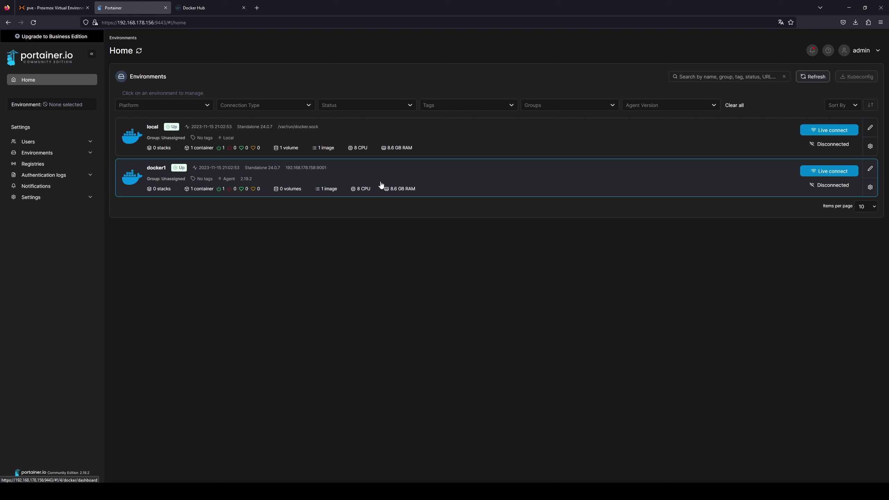
pyautogui.click(56, 7)
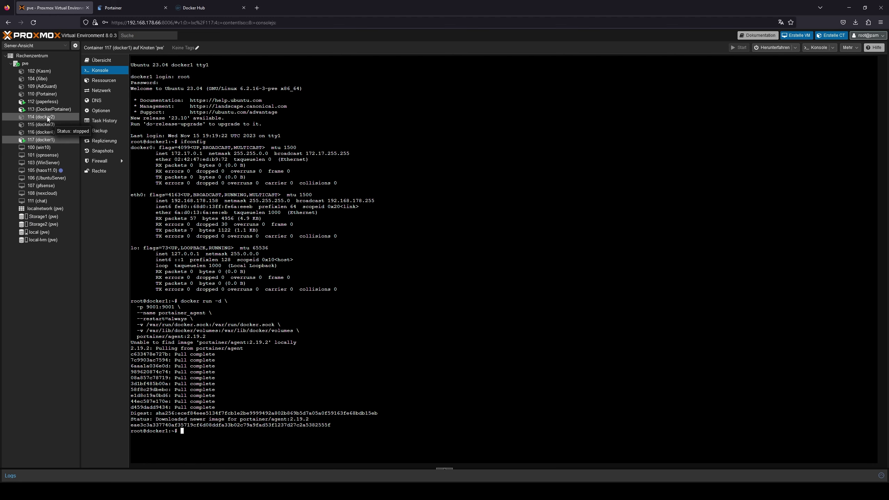
# Set container 114 (docker2) memory and swap to 16000 MiB each.
pyautogui.click(49, 119)
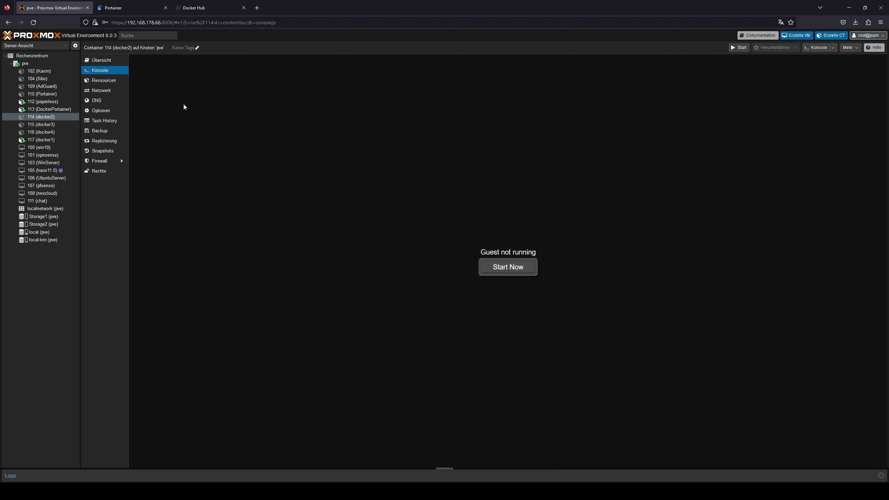
pyautogui.click(105, 120)
pyautogui.click(102, 111)
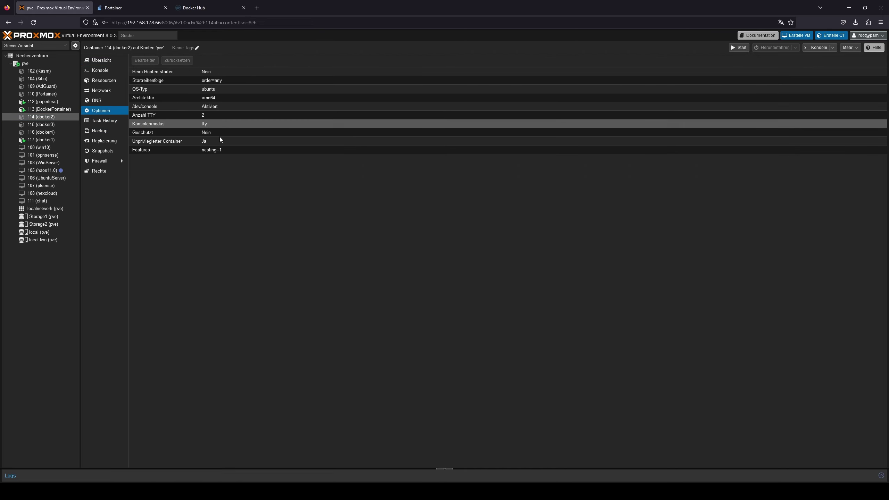
pyautogui.click(103, 80)
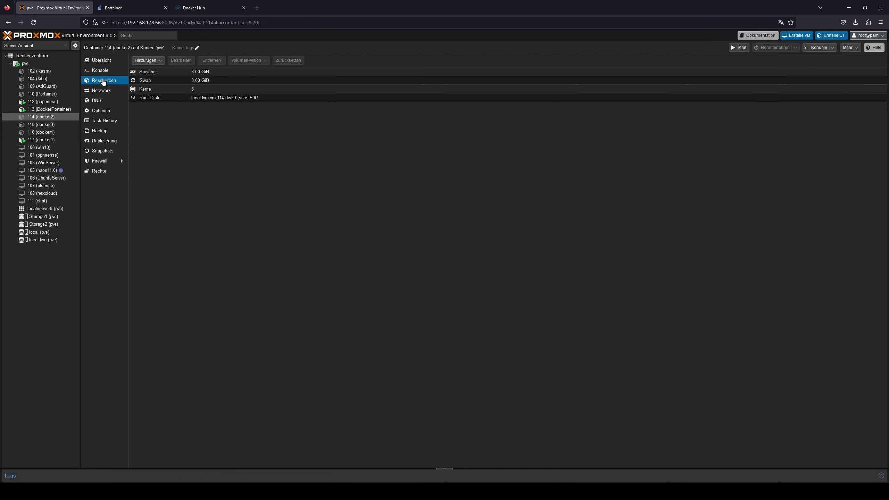
pyautogui.click(164, 72)
pyautogui.click(181, 60)
pyautogui.write('16000')
pyautogui.press('Tab')
pyautogui.write('160')
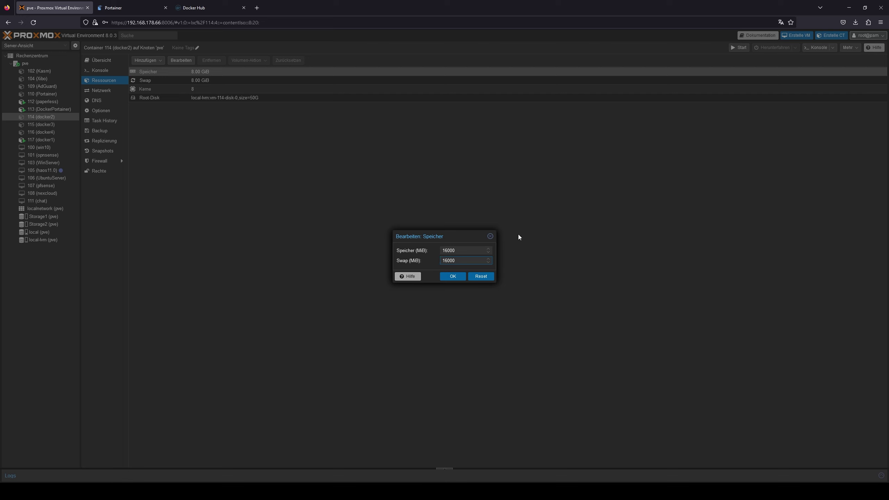
pyautogui.write('00')
pyautogui.click(447, 276)
# Give docker2 4 CPU cores and bring up its console.
pyautogui.doubleClick(204, 89)
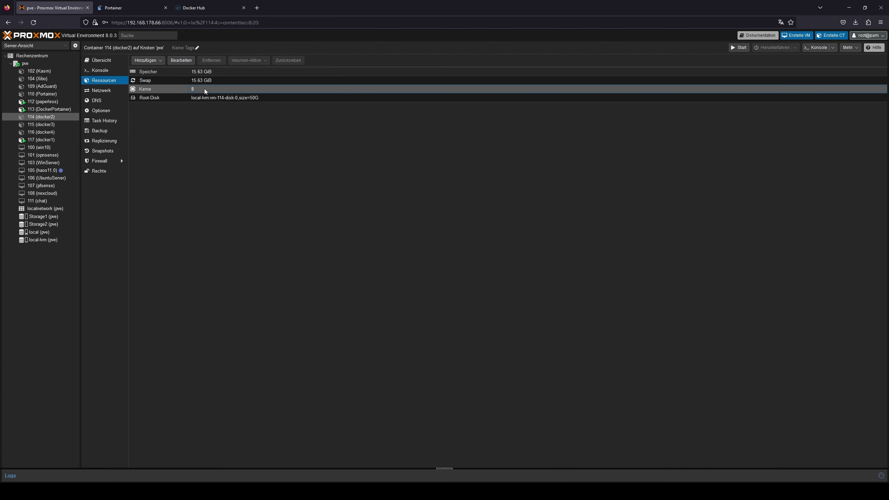
pyautogui.write('4')
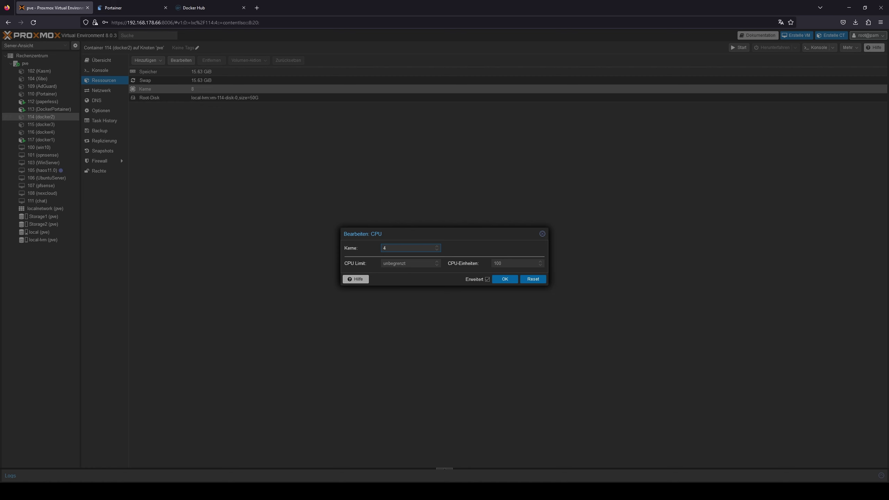
pyautogui.click(500, 279)
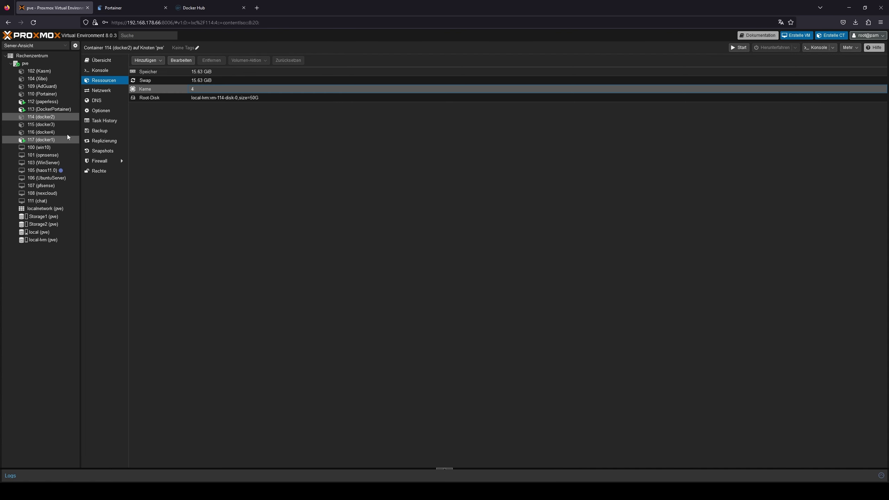
pyautogui.click(96, 71)
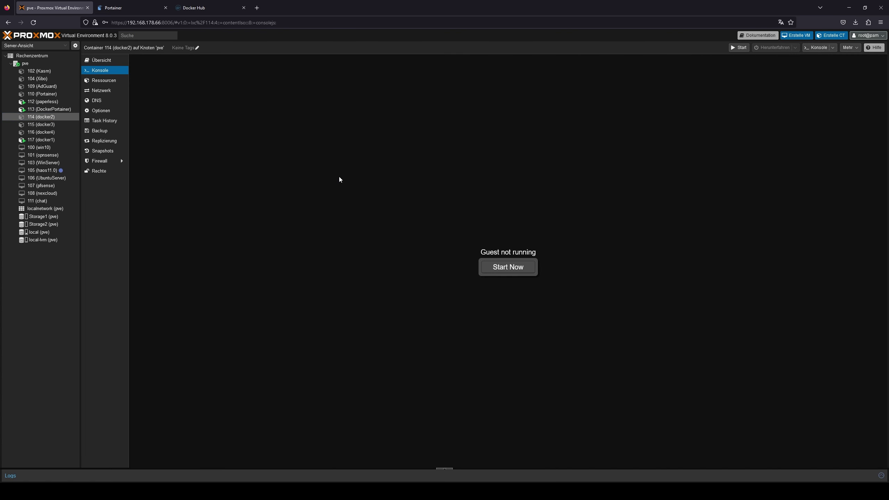
# Start the docker2 container and log in to its console as root.
pyautogui.click(500, 272)
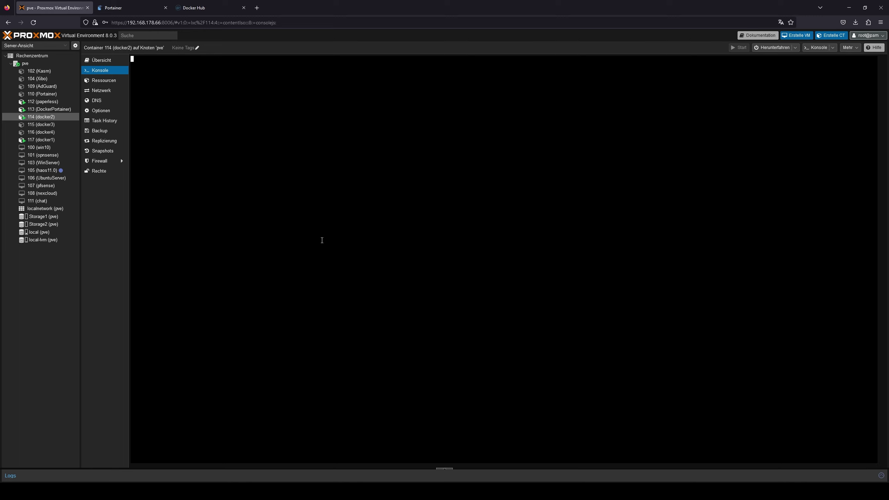
pyautogui.write('root')
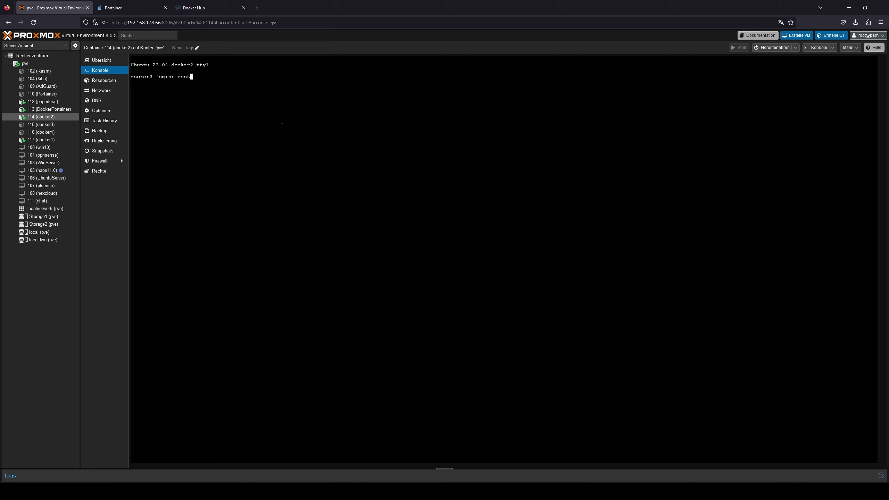
pyautogui.press('Return')
# Run ifconfig to list docker2's network interfaces, then return to Portainer.
pyautogui.press('Return')
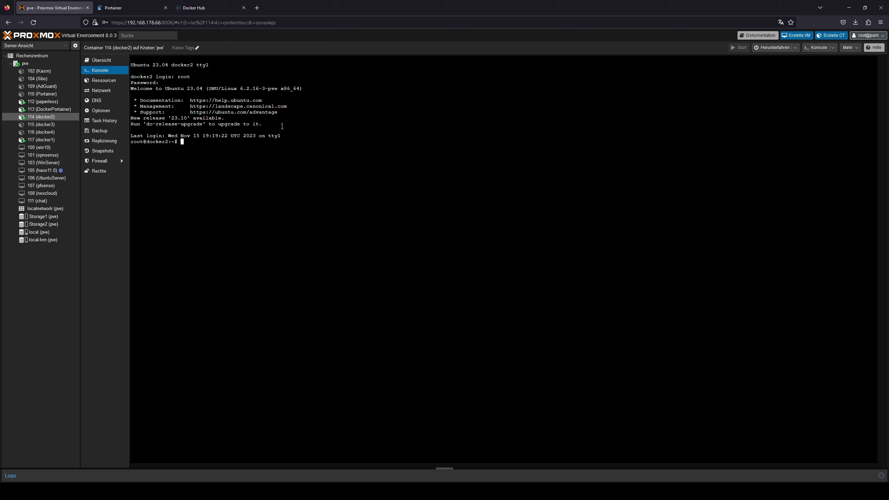
pyautogui.write('ifcponfig')
pyautogui.press('BackSpace')
pyautogui.press('BackSpace')
pyautogui.press('BackSpace')
pyautogui.press('BackSpace')
pyautogui.press('BackSpace')
pyautogui.press('BackSpace')
pyautogui.write('onfig')
pyautogui.press('Return')
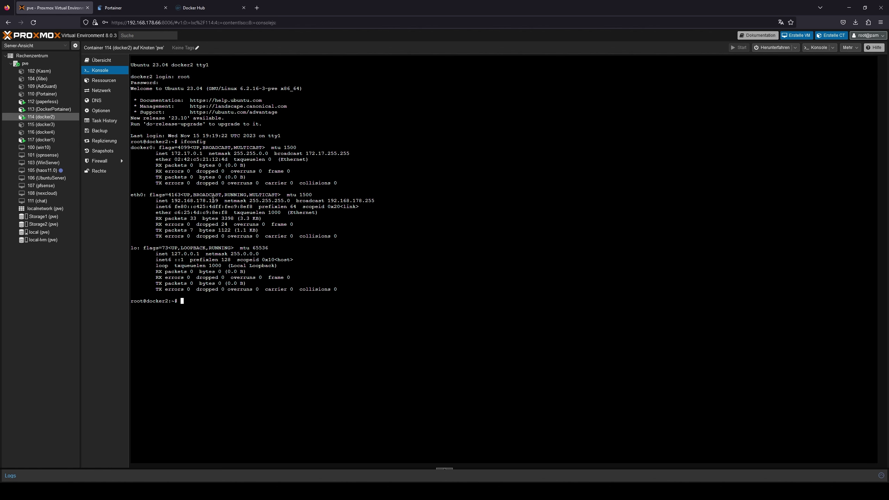
pyautogui.click(154, 9)
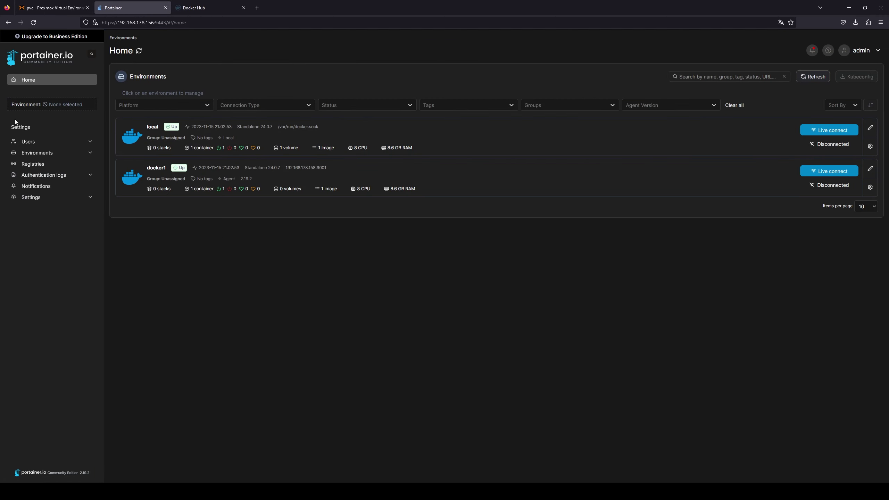
# Start the Add environment wizard for a Docker Standalone environment.
pyautogui.click(39, 153)
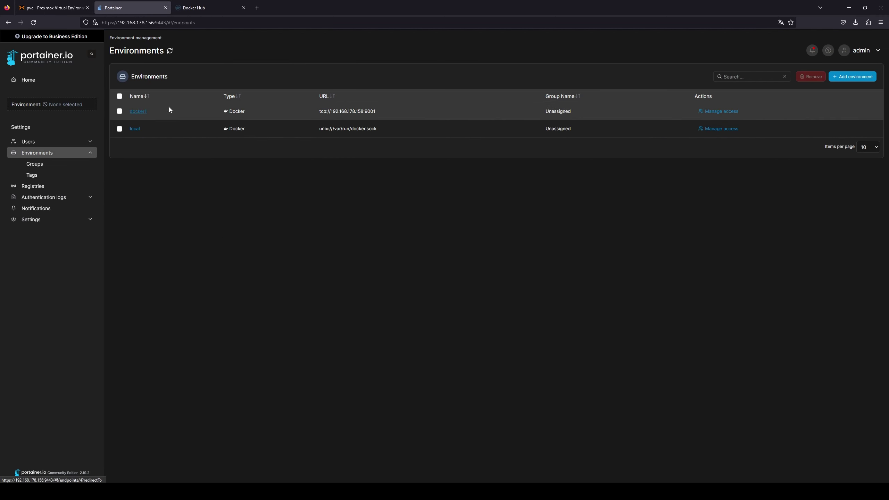
pyautogui.click(864, 76)
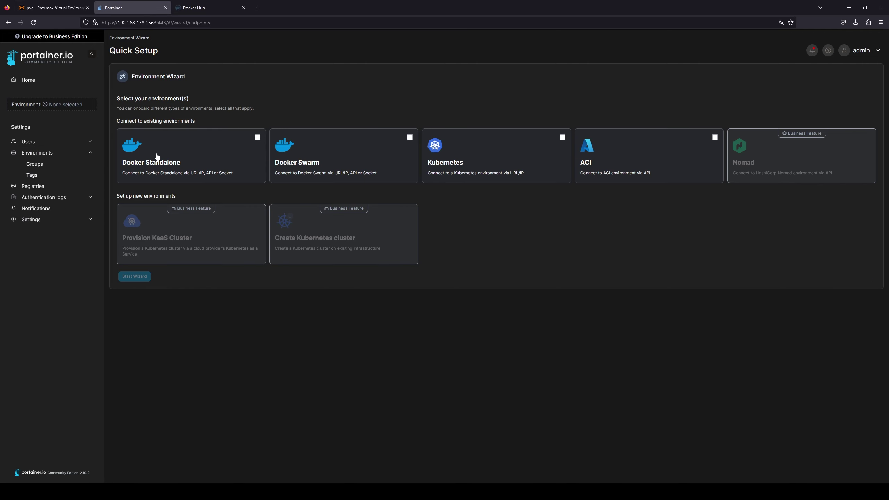
pyautogui.click(187, 160)
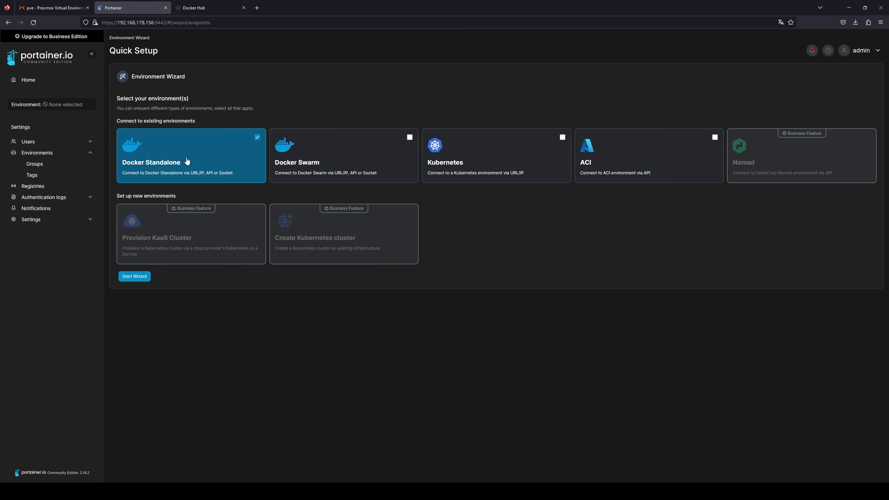
pyautogui.click(134, 276)
# Name the new agent environment docker2, then go back to the Proxmox console.
pyautogui.click(237, 303)
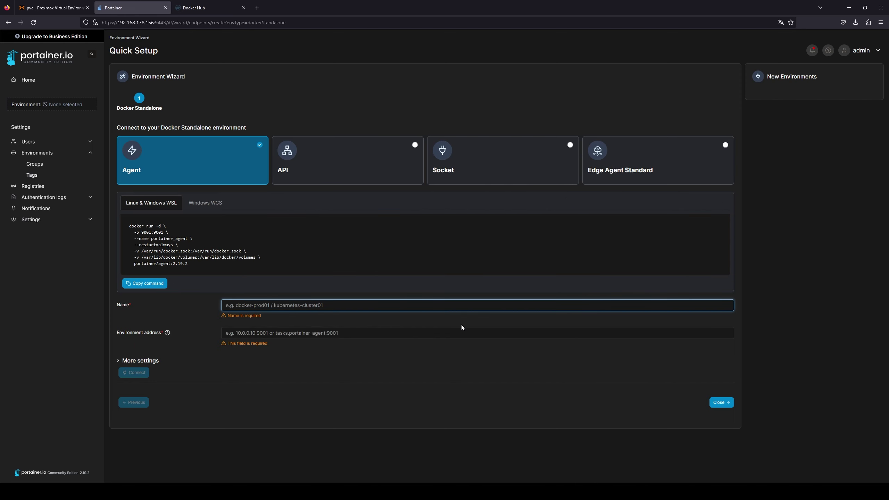
pyautogui.write('docker2')
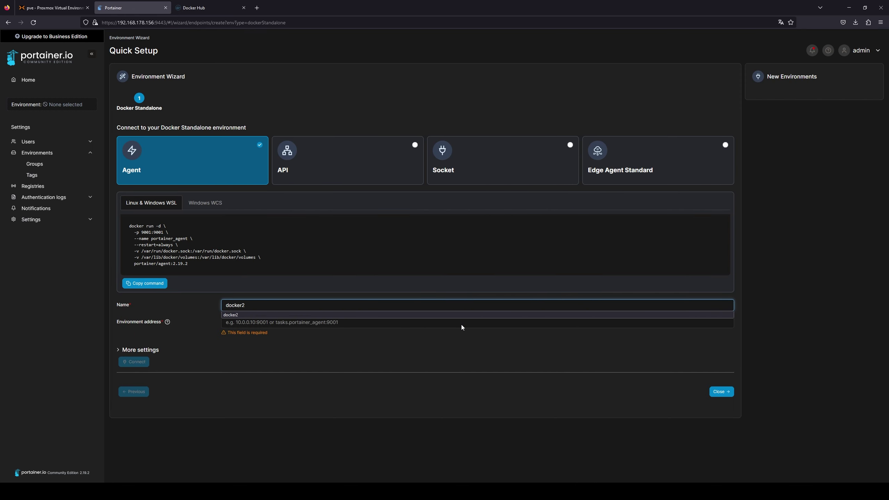
pyautogui.click(461, 326)
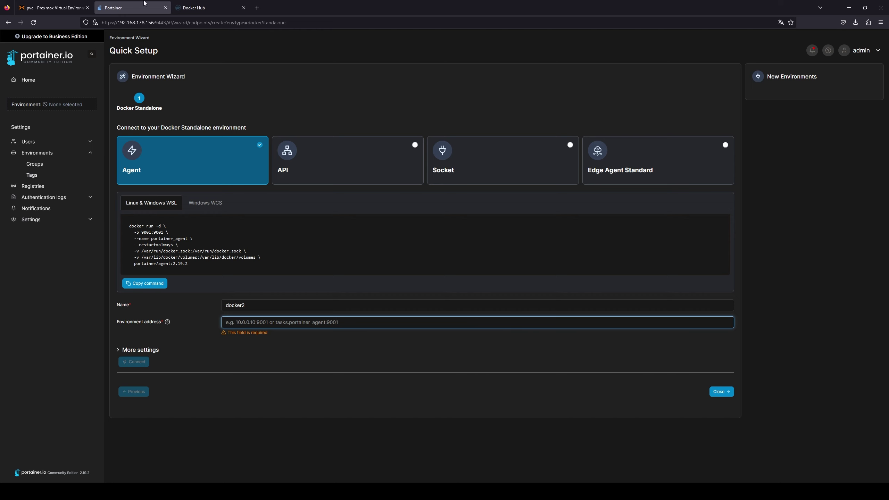
pyautogui.click(52, 8)
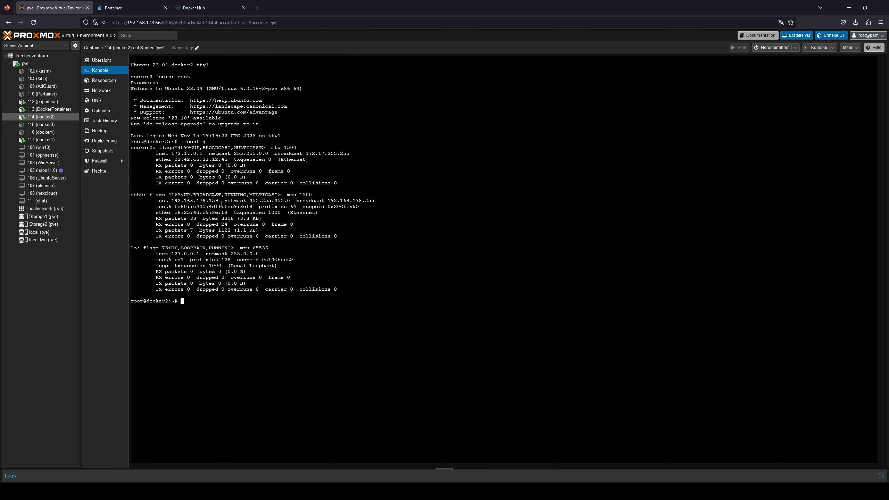
# Set the environment address to docker2's eth0 IP, 192.168.178.159:9001.
pyautogui.moveTo(219, 201); pyautogui.dragTo(172, 200)
pyautogui.rightClick(172, 201)
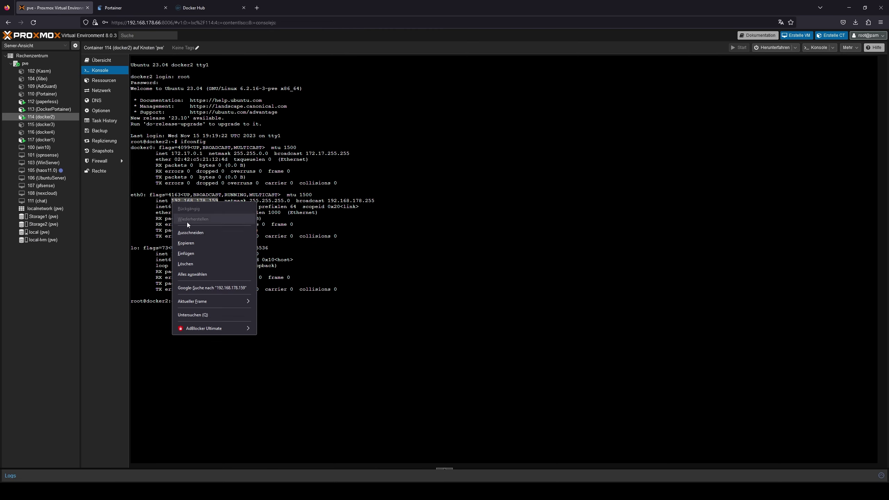
pyautogui.click(185, 244)
pyautogui.click(126, 7)
pyautogui.hotkey('ctrl', 'v')
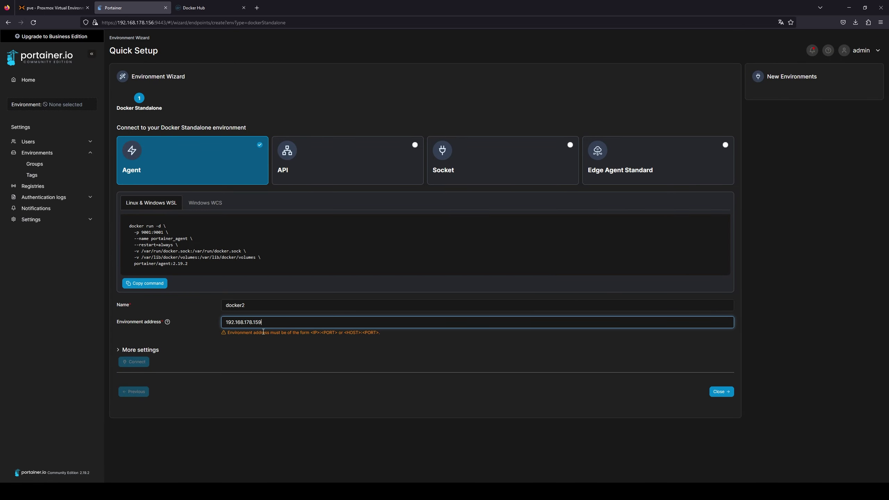
pyautogui.write(':9001')
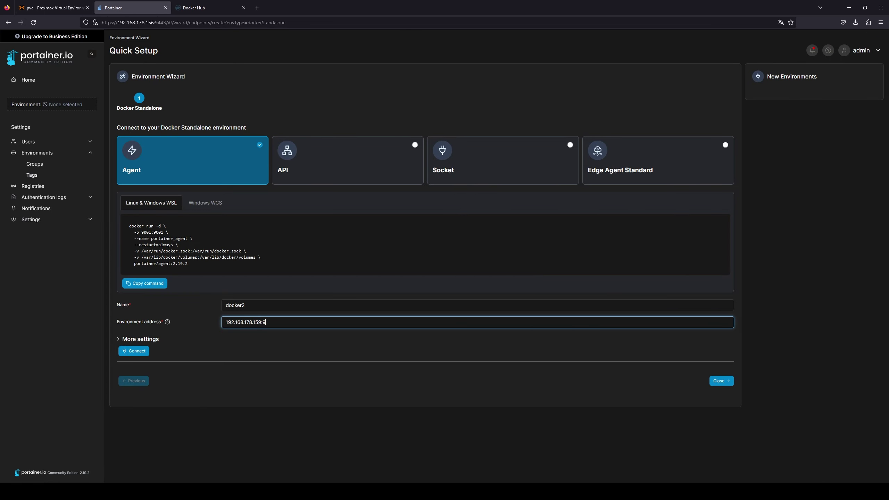
# Run the Portainer agent 2.19.2 docker run command in docker2's console.
pyautogui.click(148, 284)
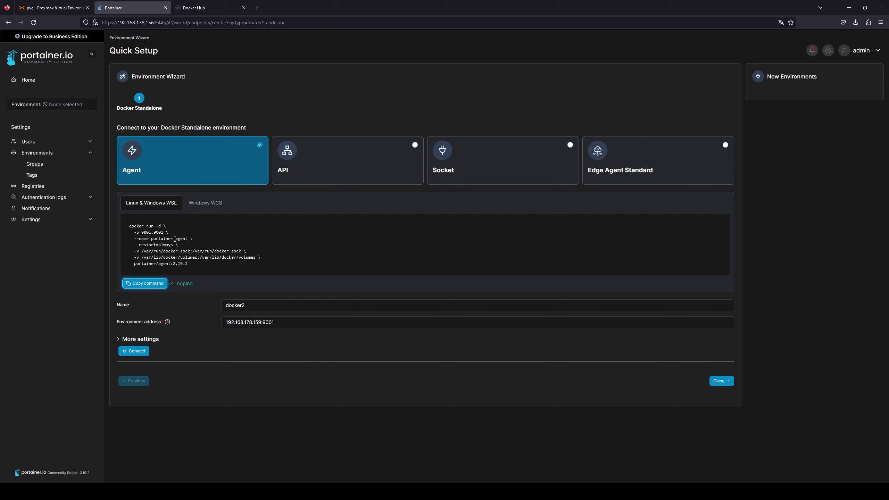
pyautogui.click(53, 7)
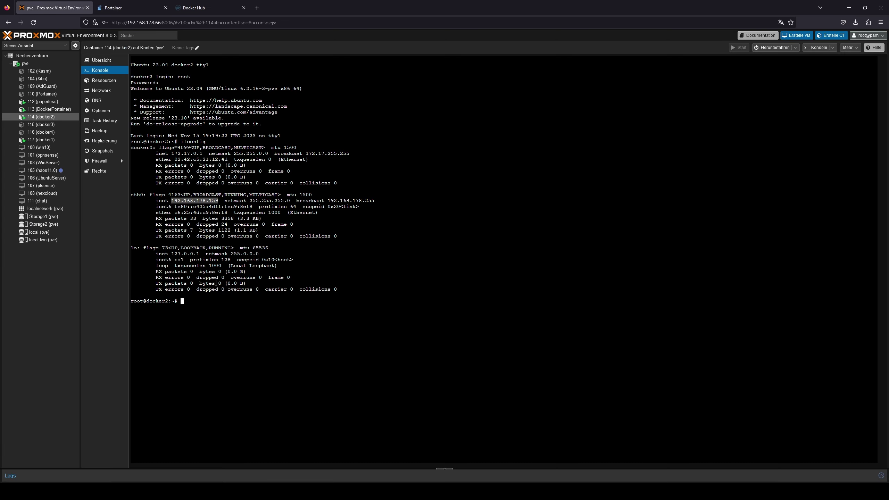
pyautogui.click(228, 321)
pyautogui.rightClick(227, 320)
pyautogui.click(254, 370)
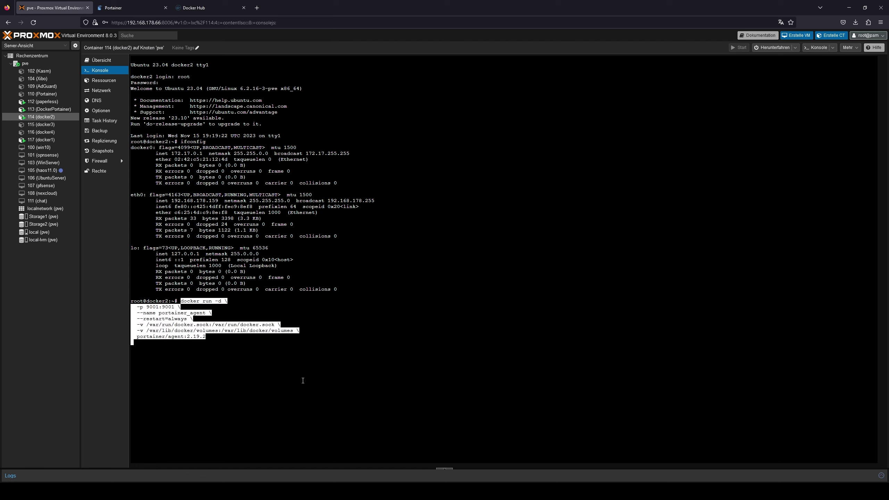
pyautogui.press('Return')
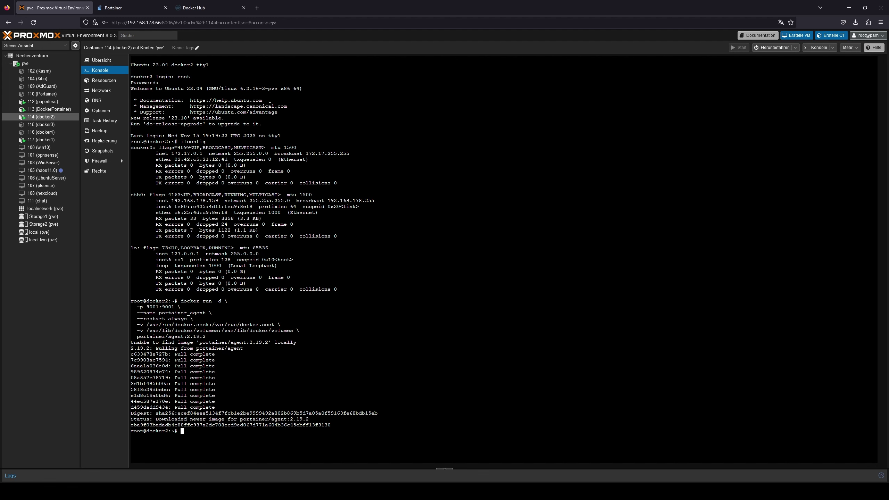
pyautogui.click(128, 8)
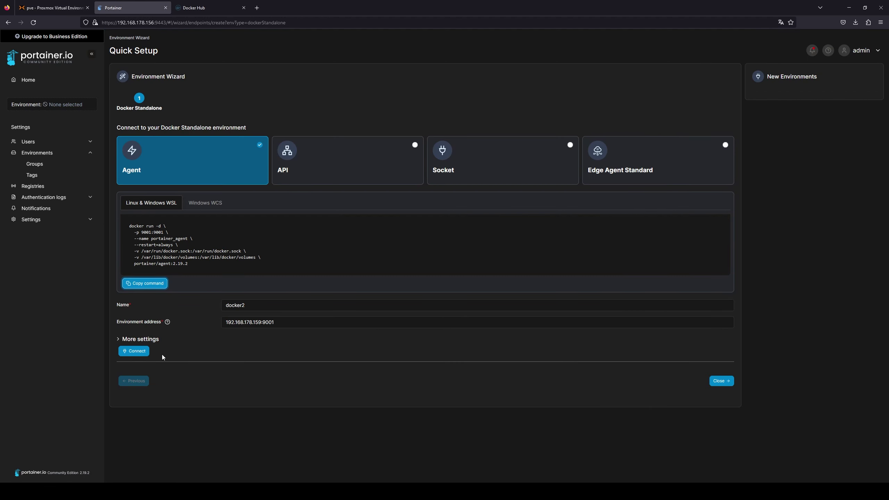
# Connect the docker2 agent at 192.168.178.159:9001 and view the three-environment Home list.
pyautogui.click(134, 351)
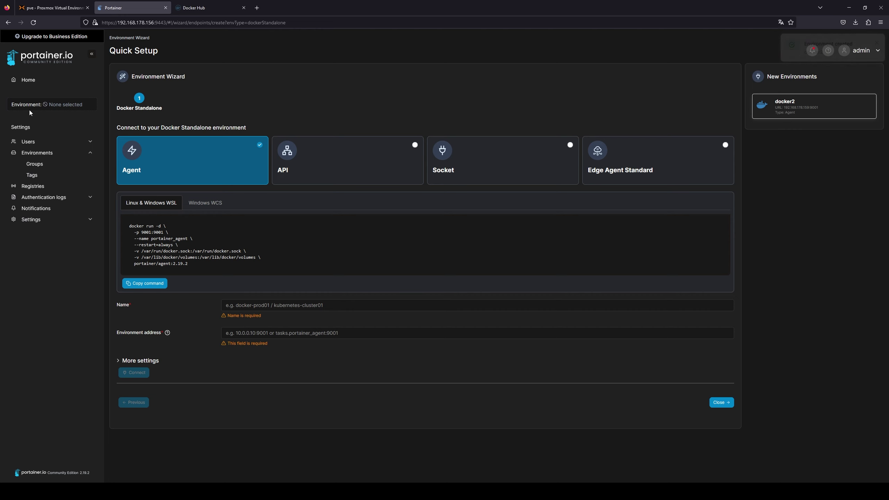
pyautogui.click(30, 81)
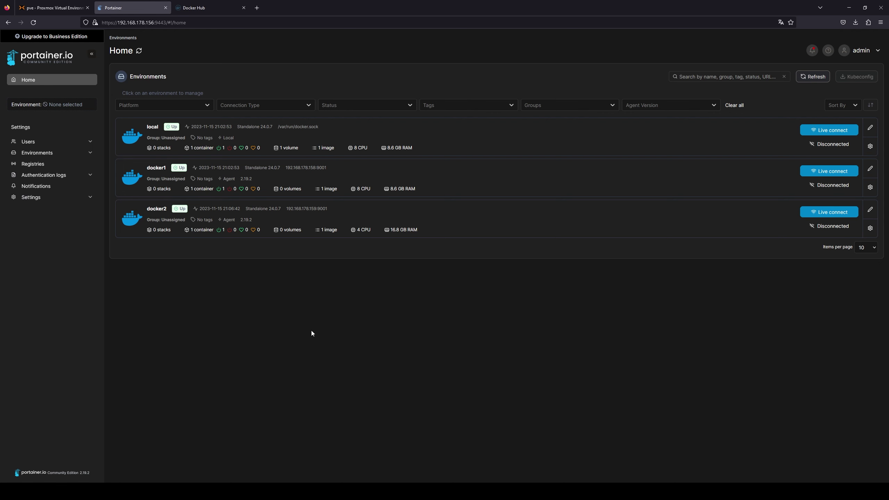
pyautogui.click(52, 197)
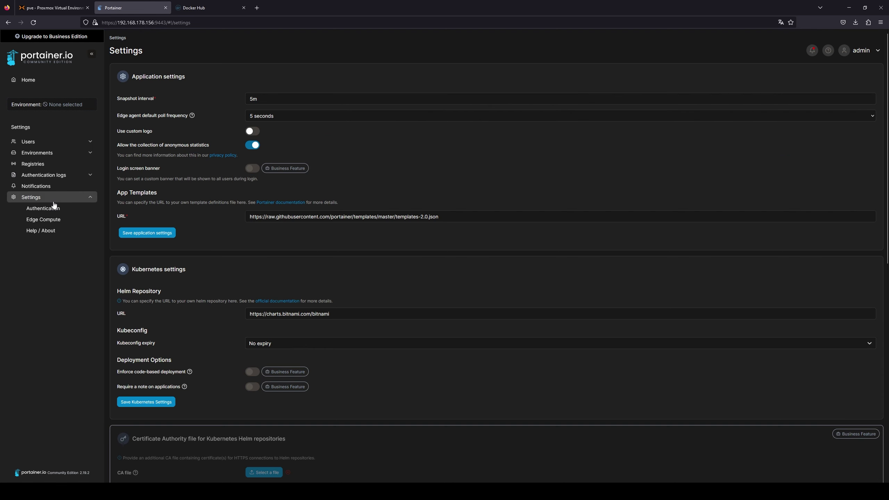
pyautogui.click(58, 221)
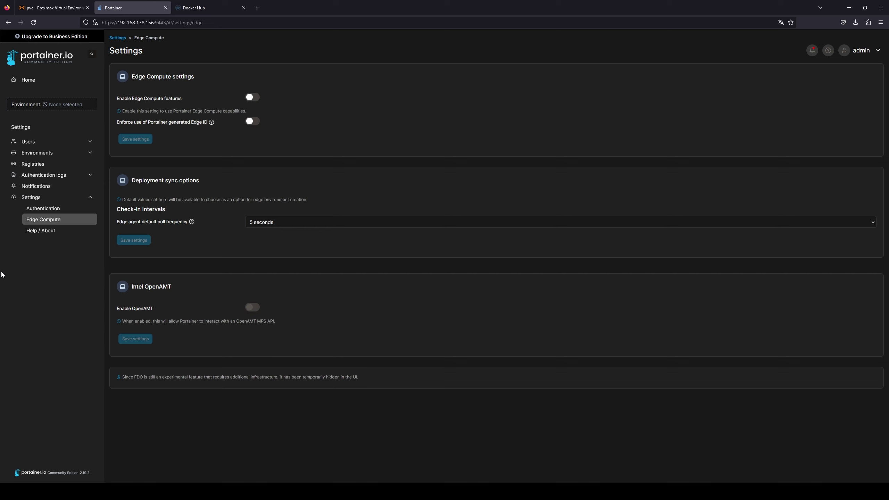
pyautogui.click(26, 80)
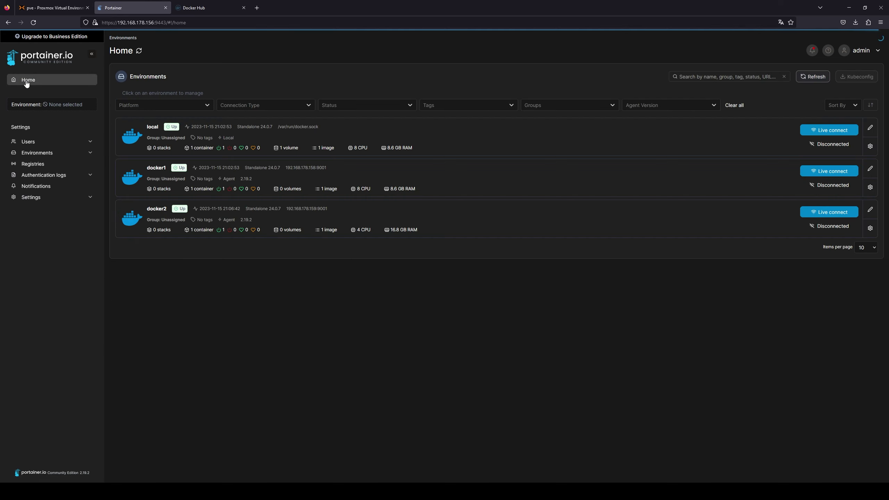
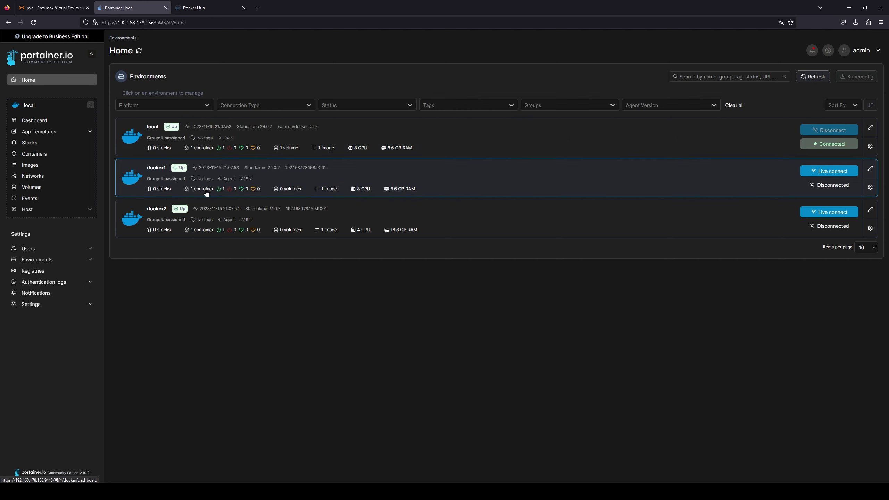
# Open the local environment and view its container list.
pyautogui.click(127, 127)
pyautogui.click(34, 154)
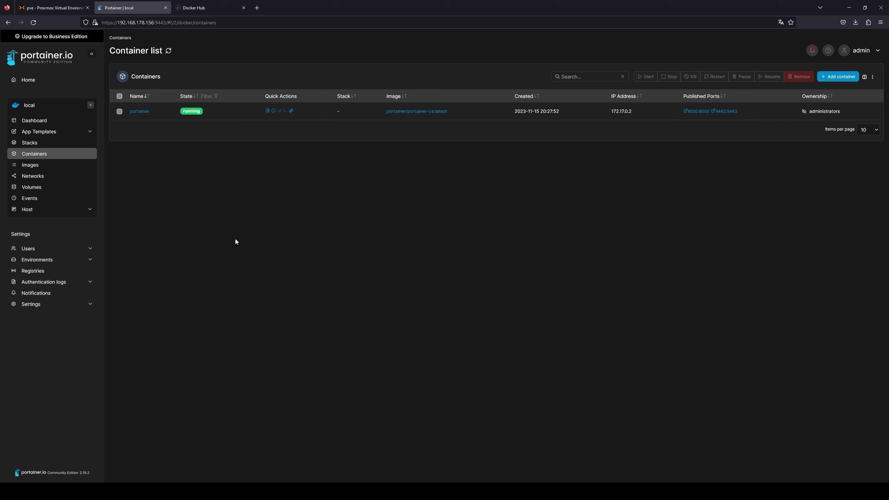
pyautogui.hotkey('alt', 'Left')
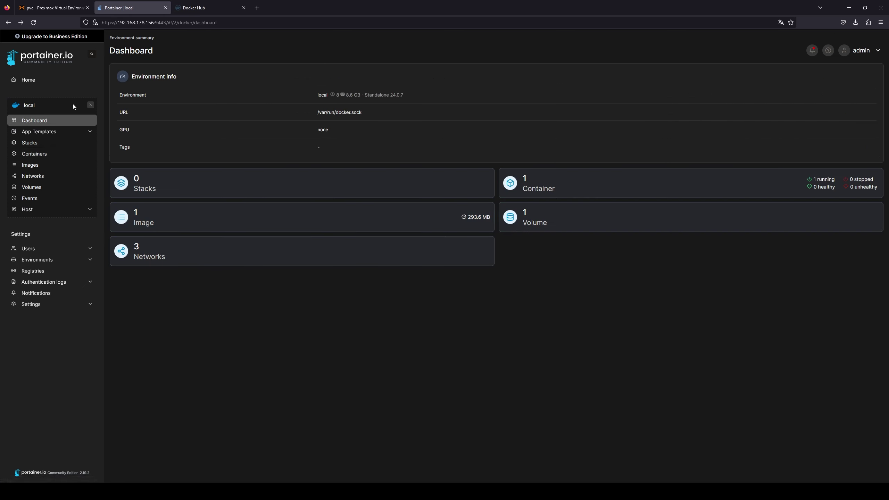
# Open docker1's container list, then return to the Home environments list.
pyautogui.click(41, 82)
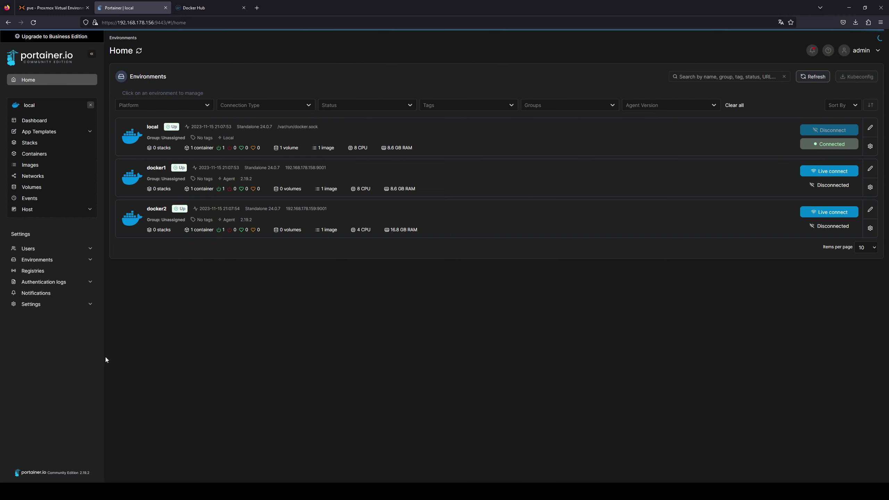
pyautogui.click(153, 176)
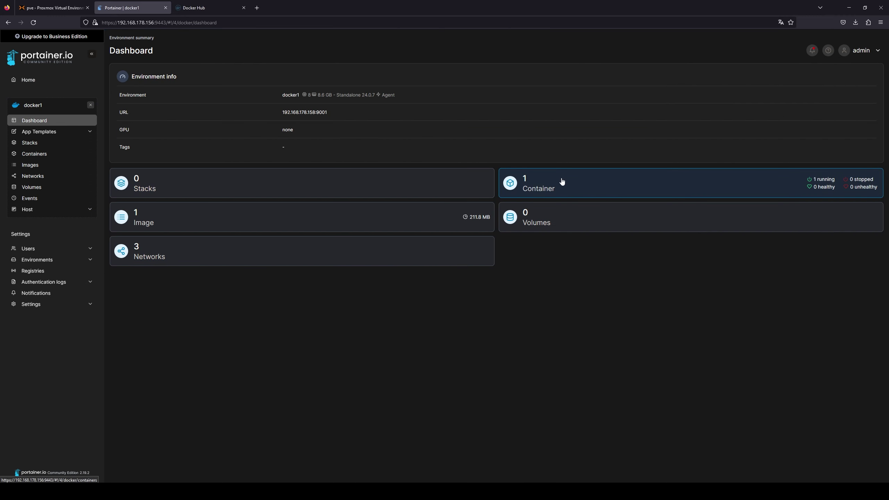
pyautogui.click(562, 181)
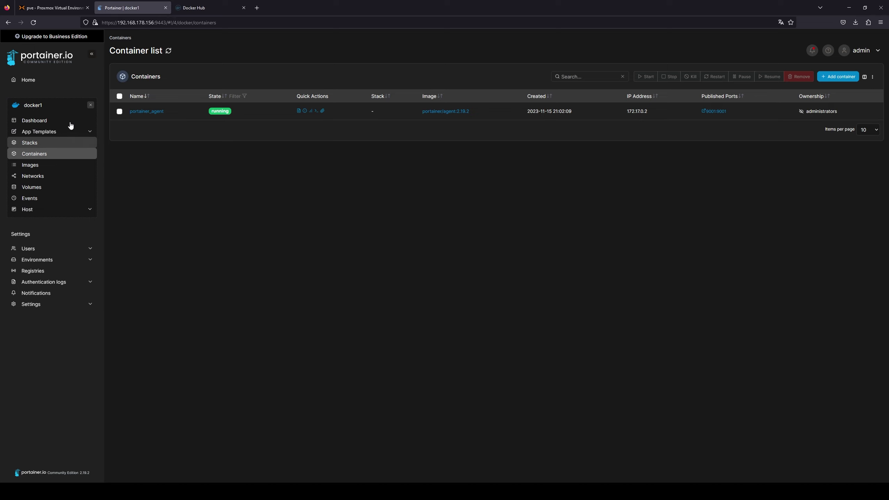
pyautogui.click(53, 81)
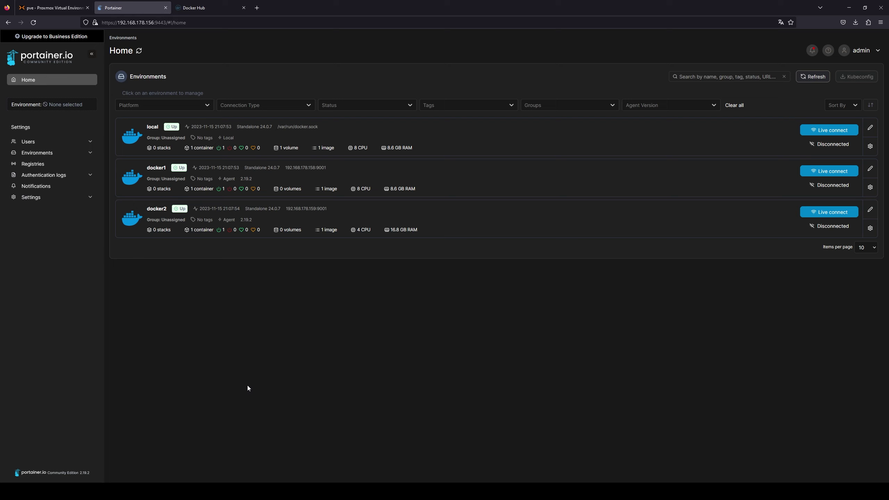
# In the Proxmox docker2 console, highlight the docker run command and the portainer agent pull line.
pyautogui.click(53, 8)
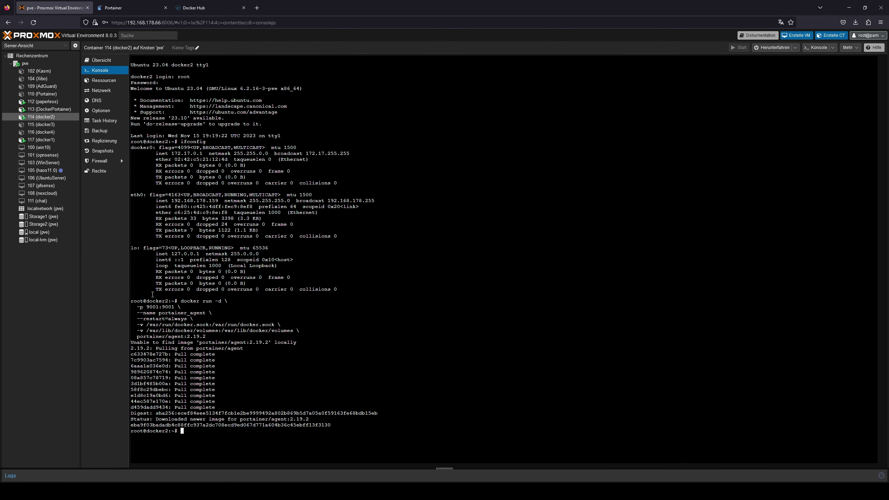
pyautogui.moveTo(183, 301); pyautogui.dragTo(241, 304)
pyautogui.click(147, 317)
pyautogui.moveTo(159, 347); pyautogui.dragTo(248, 348)
pyautogui.click(266, 345)
# View Portainer's Registries list showing only Docker Hub (anonymous), then switch to Docker Hub.
pyautogui.click(127, 7)
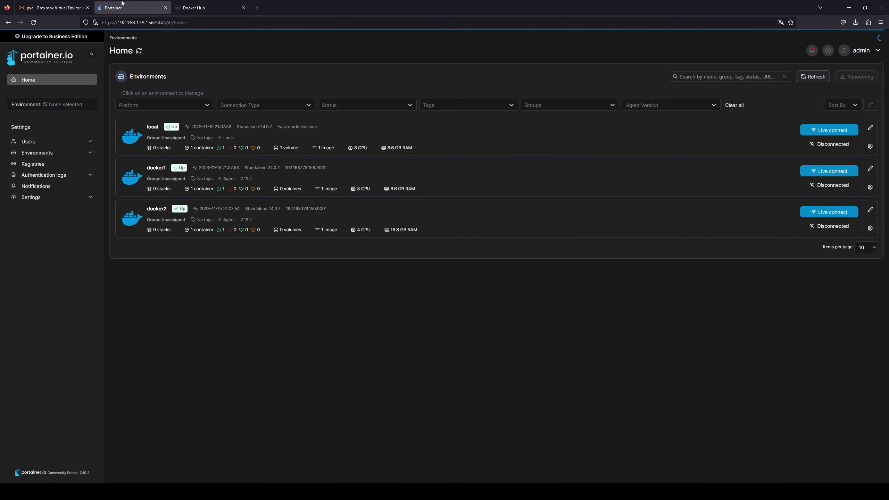
pyautogui.click(41, 165)
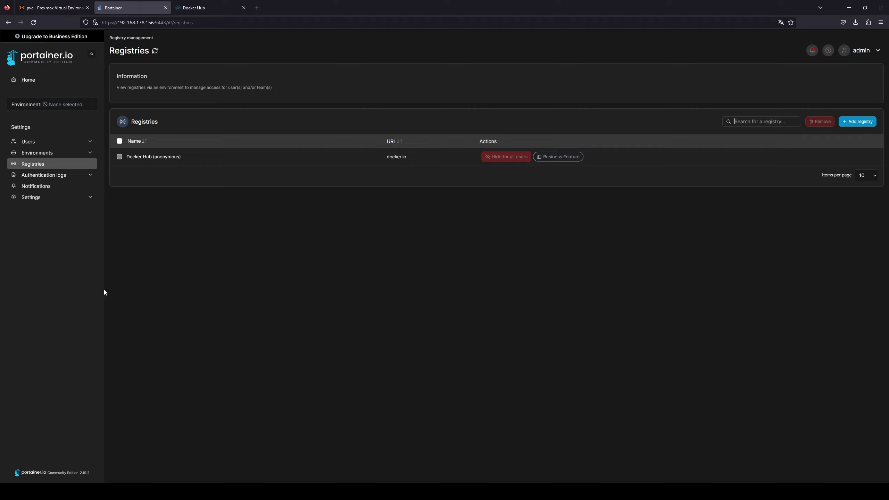
pyautogui.hotkey('ctrl', 'Tab')
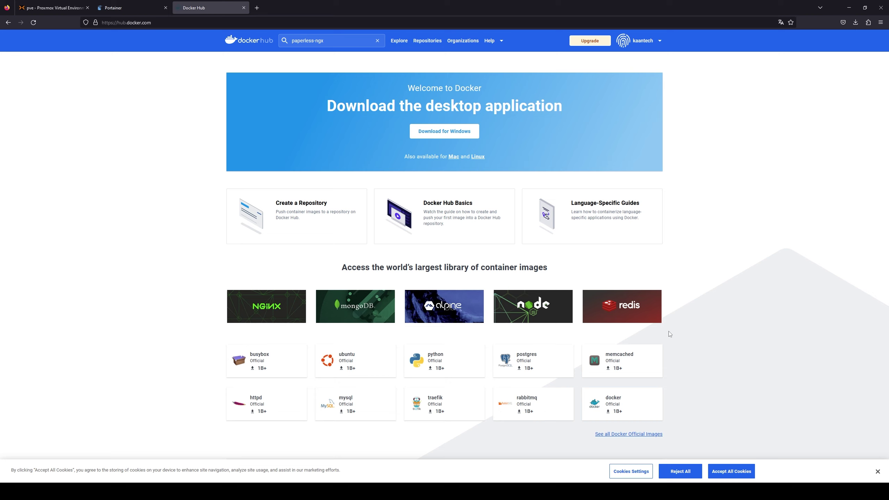
# Open Docker Hub's Explore page and scroll through the official images like alpine, nginx and ubuntu.
pyautogui.click(398, 41)
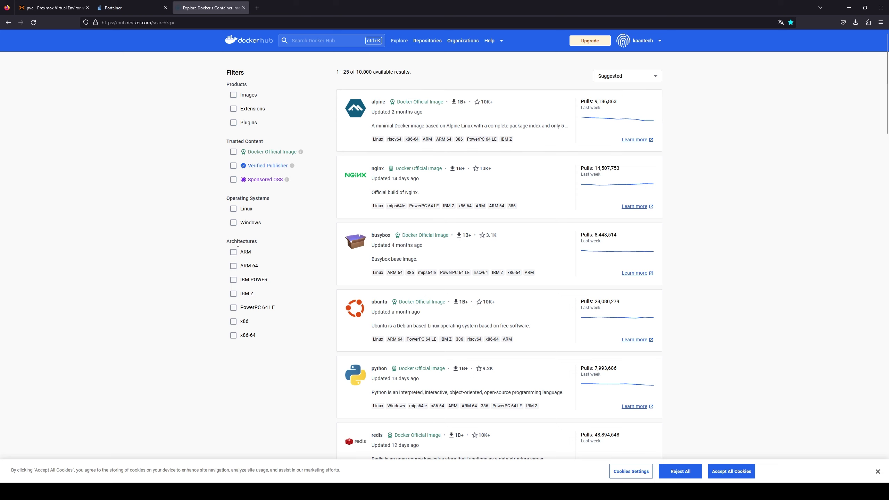
pyautogui.scroll(-4, 195, 232)
pyautogui.scroll(-2, 350, 248)
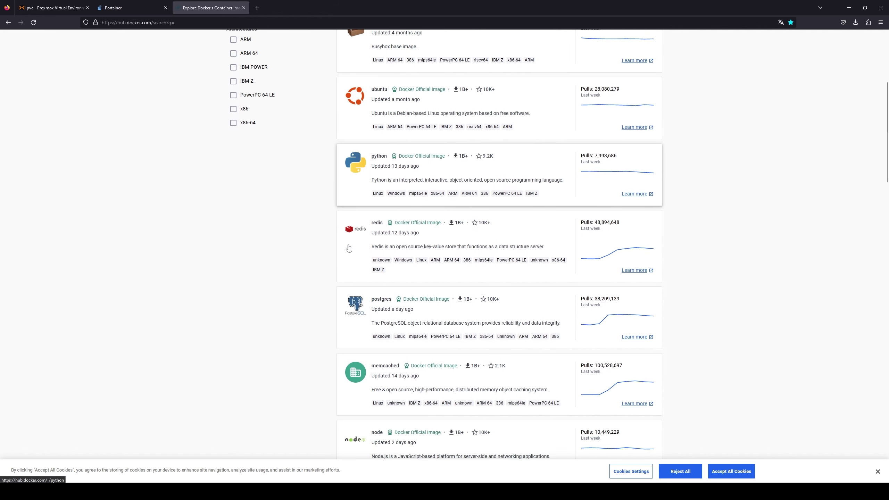
pyautogui.scroll(-1, 405, 247)
pyautogui.scroll(-2, 405, 247)
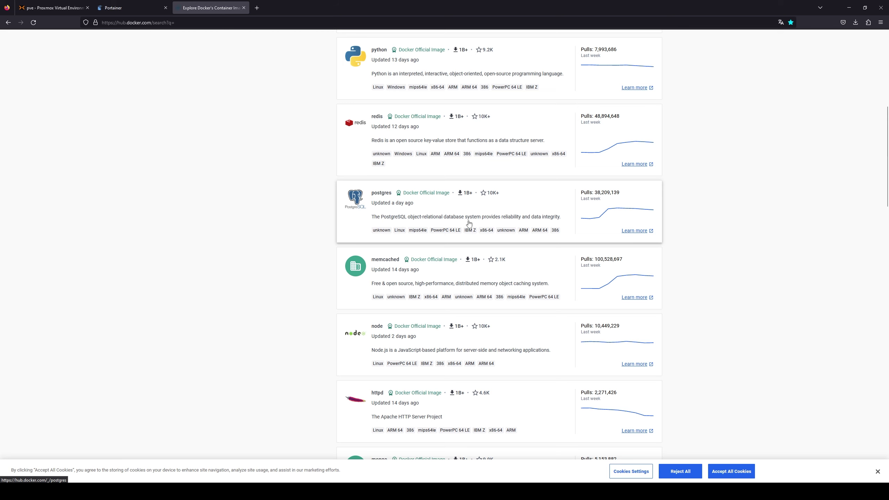
pyautogui.scroll(-8, 448, 283)
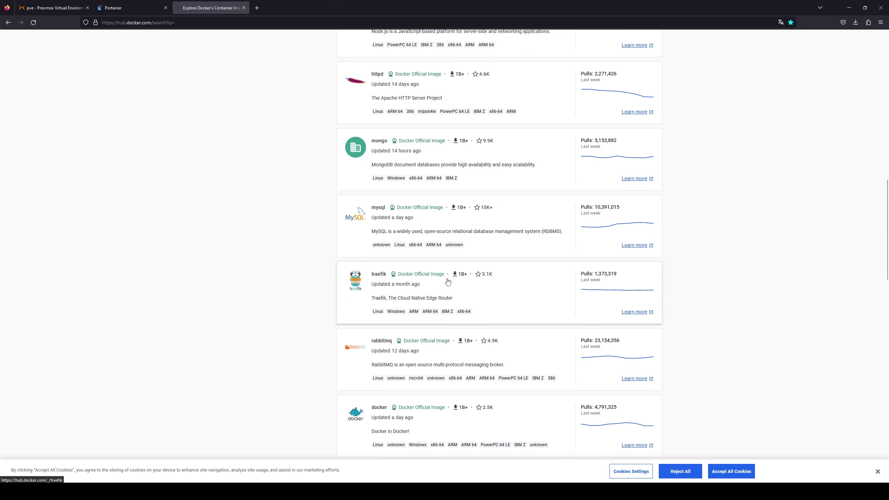
pyautogui.scroll(4, 385, 182)
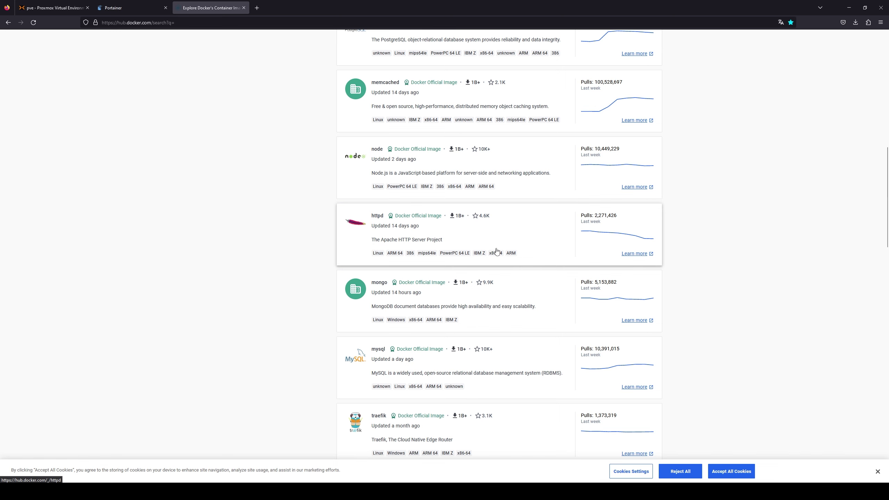
pyautogui.scroll(-2, 301, 249)
pyautogui.scroll(-3, 428, 241)
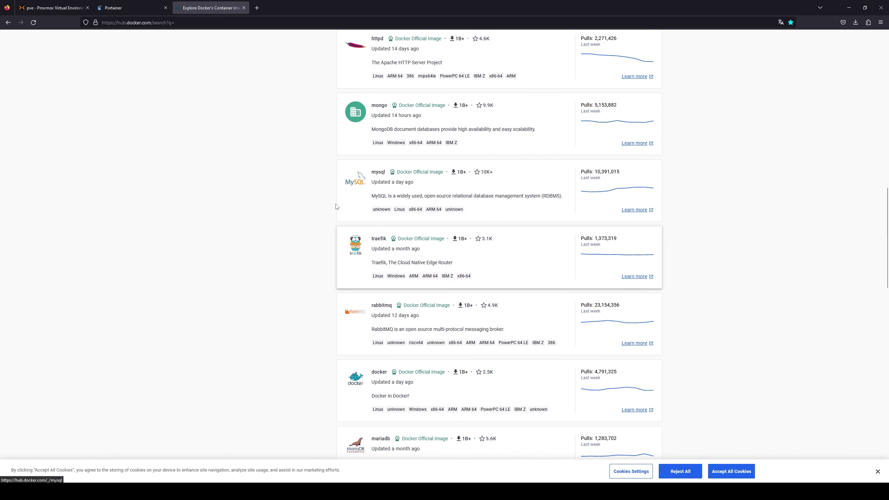
pyautogui.scroll(-4, 385, 252)
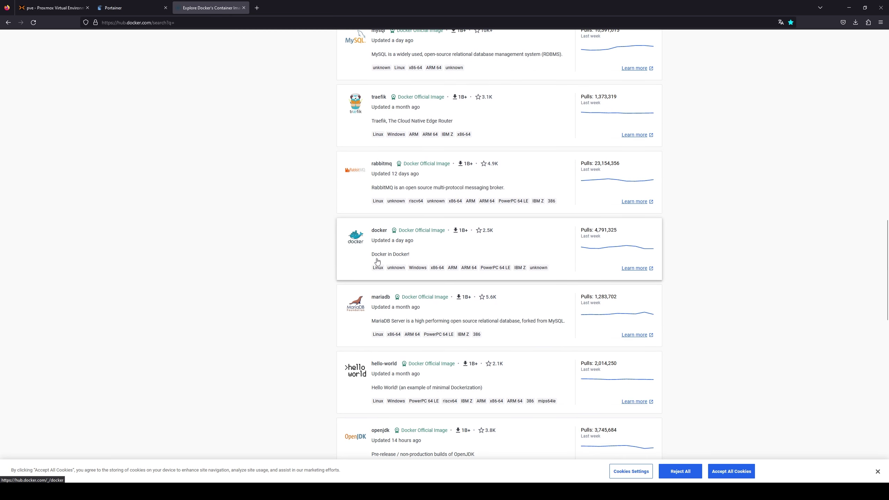
pyautogui.scroll(-1, 426, 266)
pyautogui.scroll(-5, 426, 266)
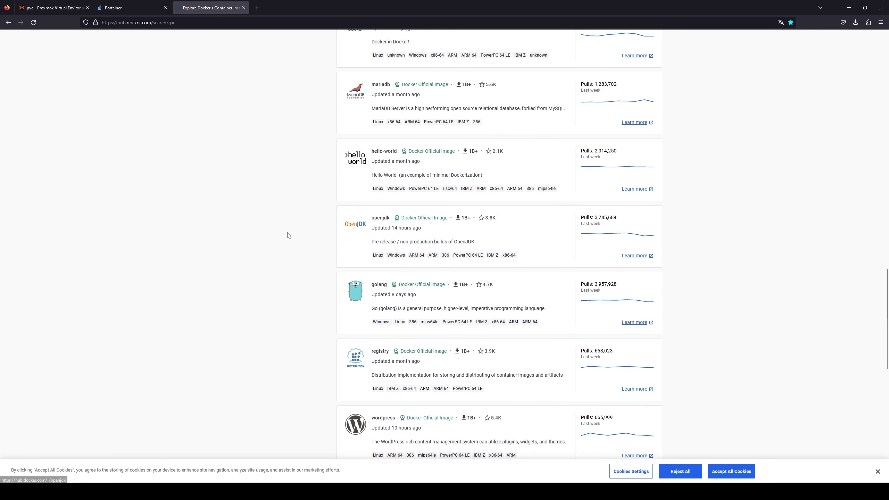
pyautogui.scroll(-5, 287, 236)
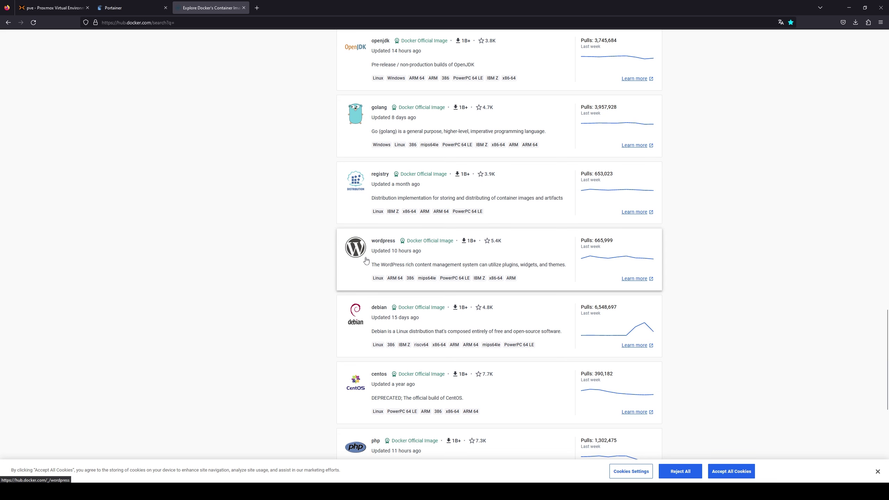
pyautogui.scroll(-5, 388, 282)
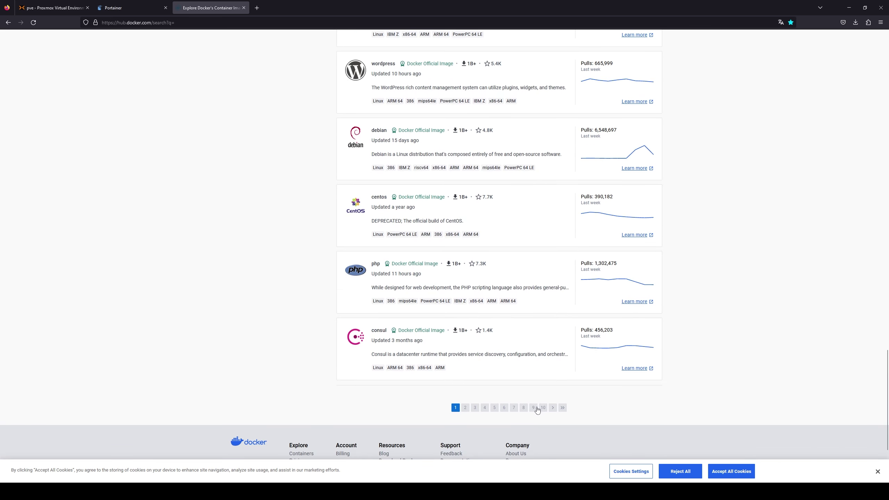
pyautogui.scroll(15, 557, 402)
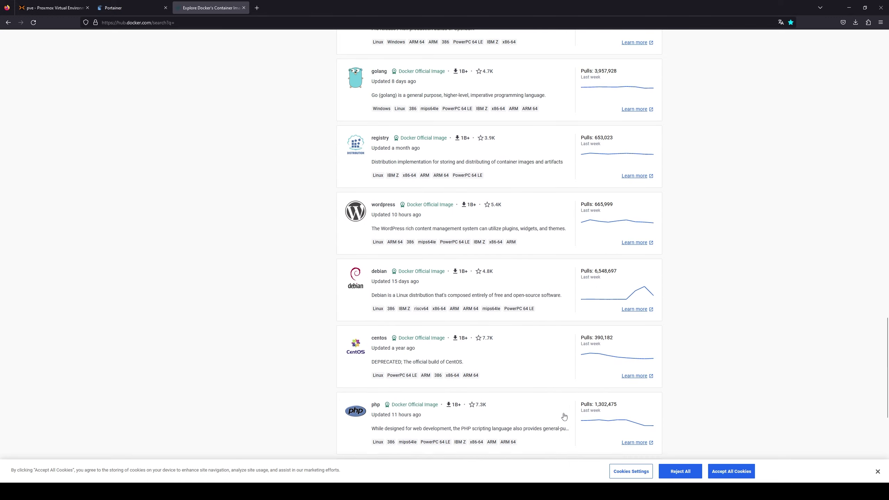
pyautogui.scroll(15, 551, 386)
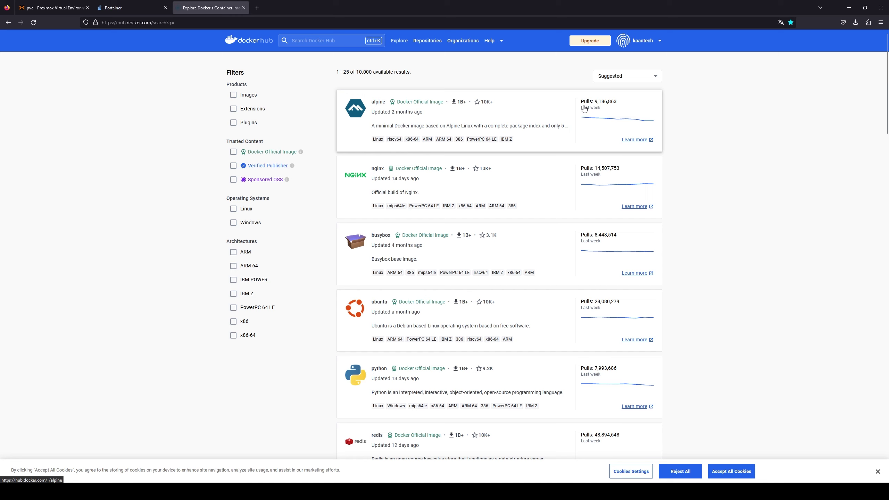
pyautogui.moveTo(592, 123)
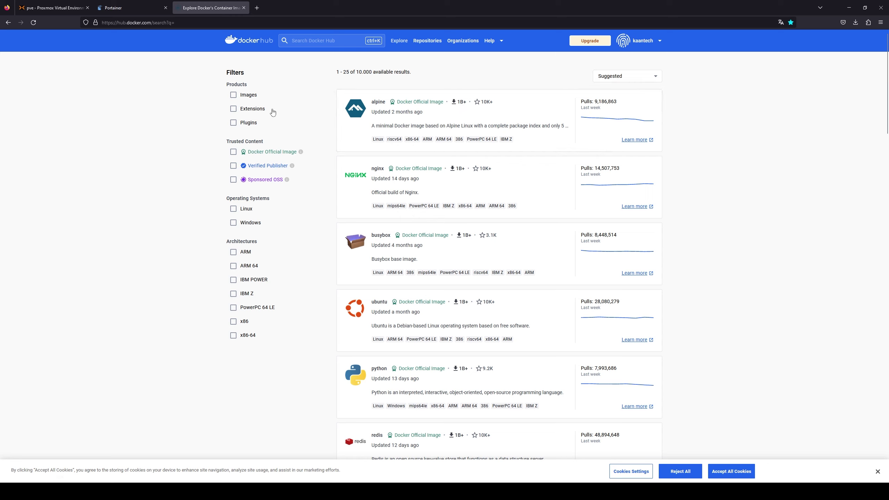
# Try the Images, Extensions and Plugins result filters, then clear the Plugins filter.
pyautogui.click(233, 95)
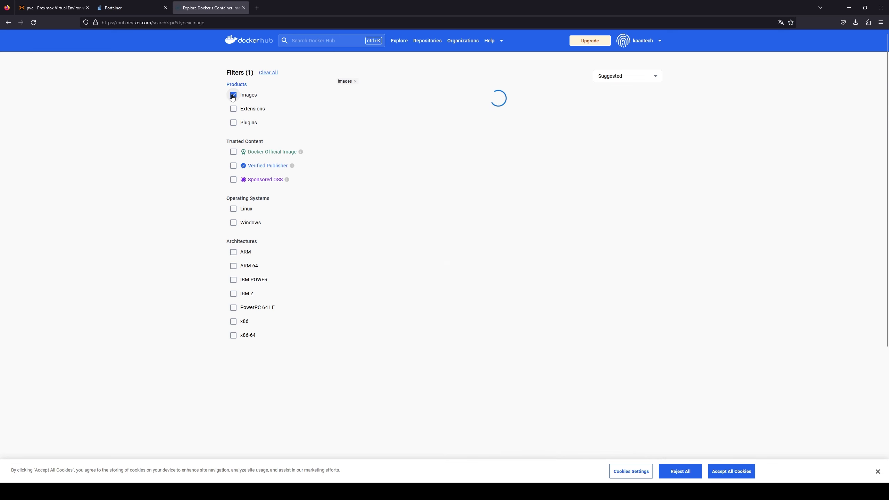
pyautogui.click(232, 109)
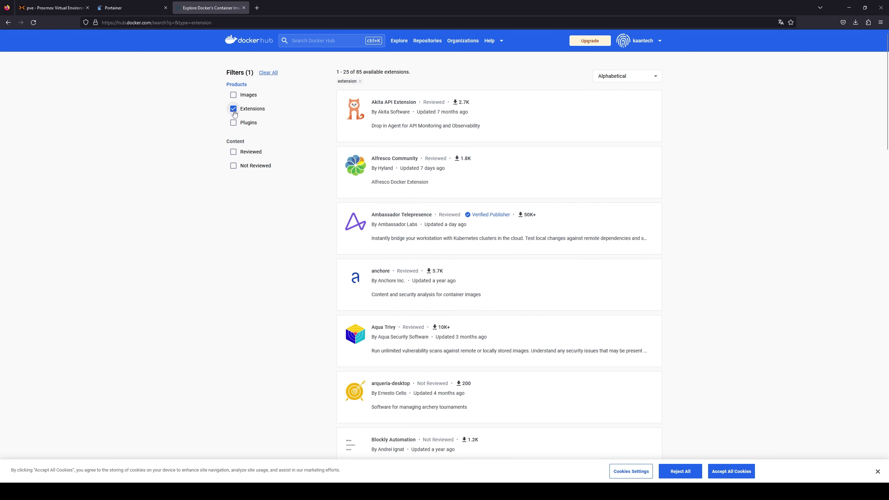
pyautogui.click(233, 123)
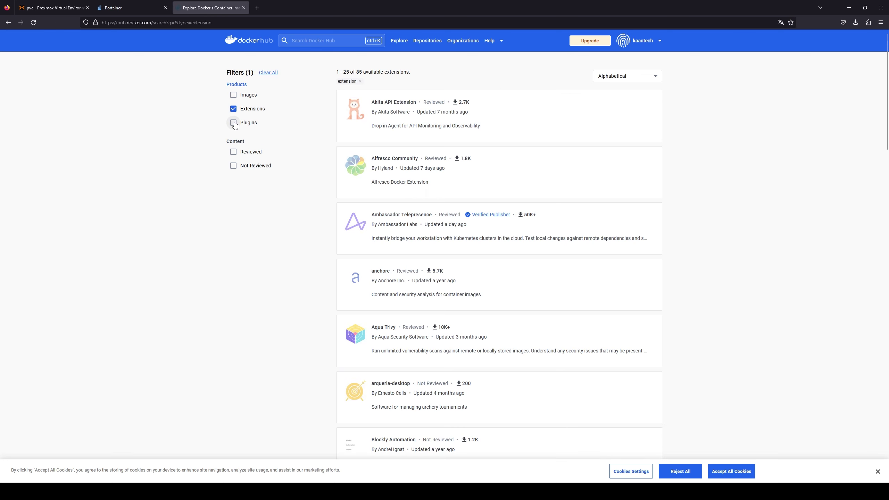
pyautogui.click(233, 123)
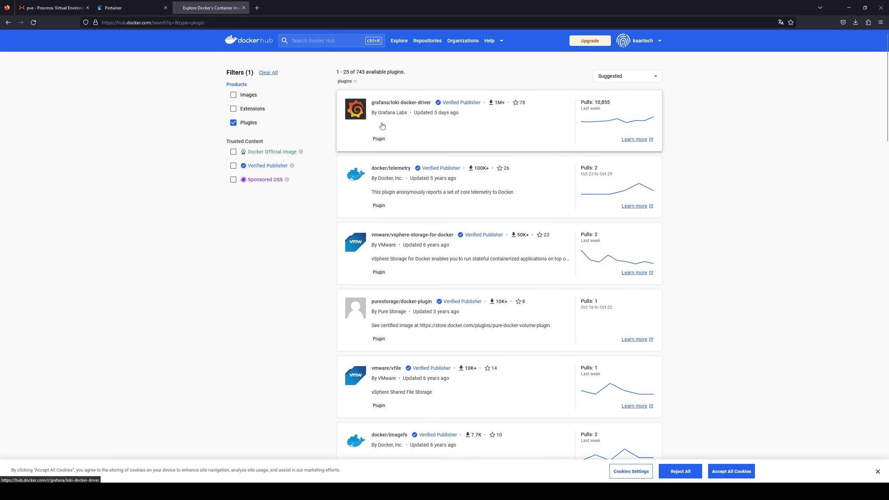
pyautogui.scroll(-5, 404, 245)
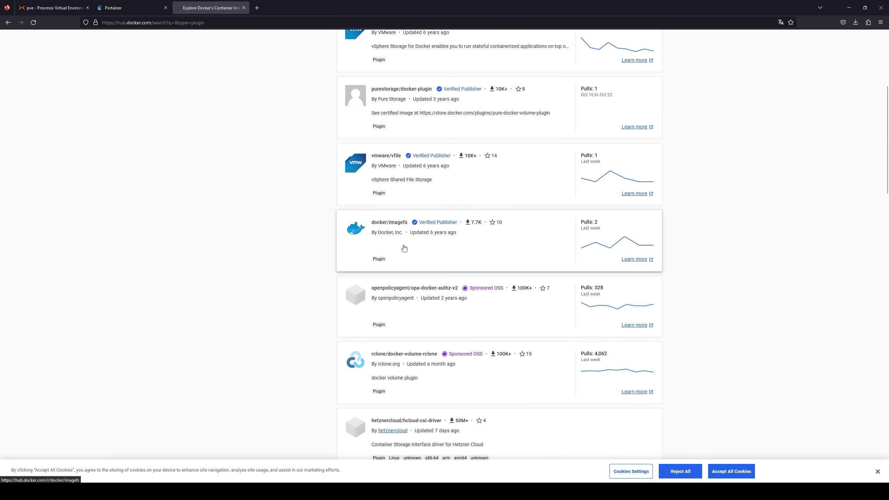
pyautogui.scroll(4, 402, 245)
pyautogui.scroll(-4, 394, 220)
pyautogui.scroll(-4, 407, 244)
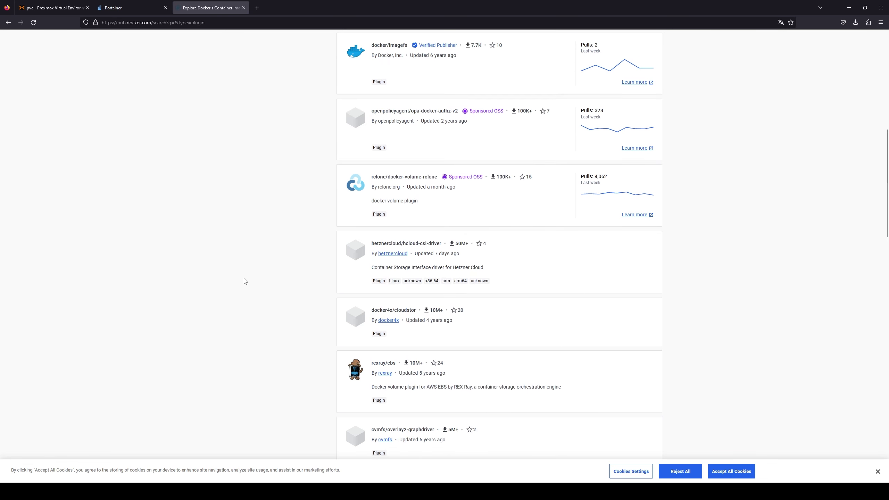
pyautogui.scroll(-3, 245, 281)
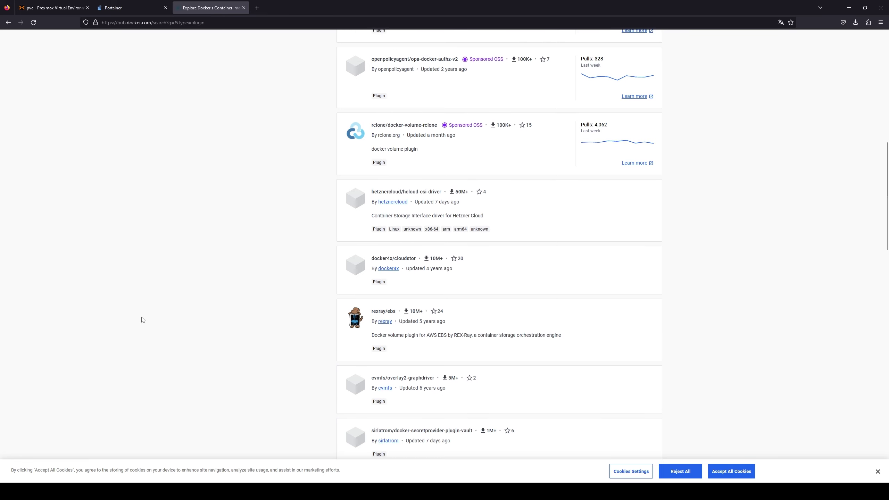
pyautogui.scroll(11, 302, 333)
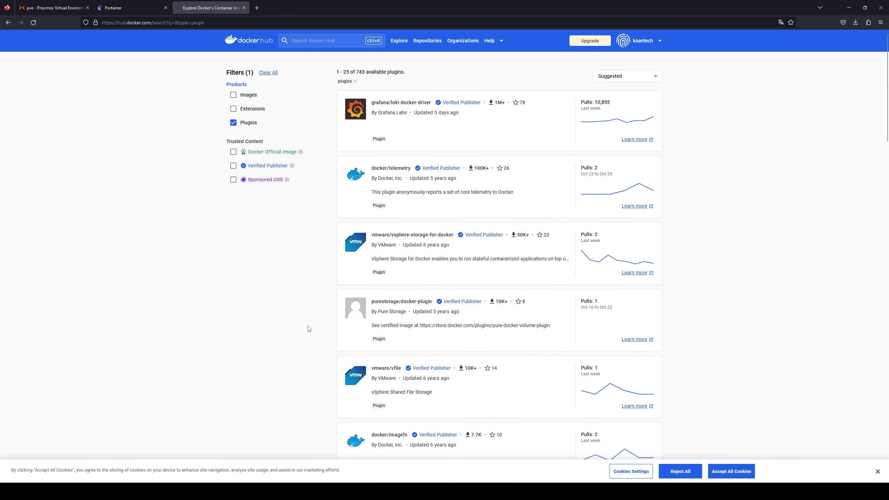
pyautogui.click(233, 123)
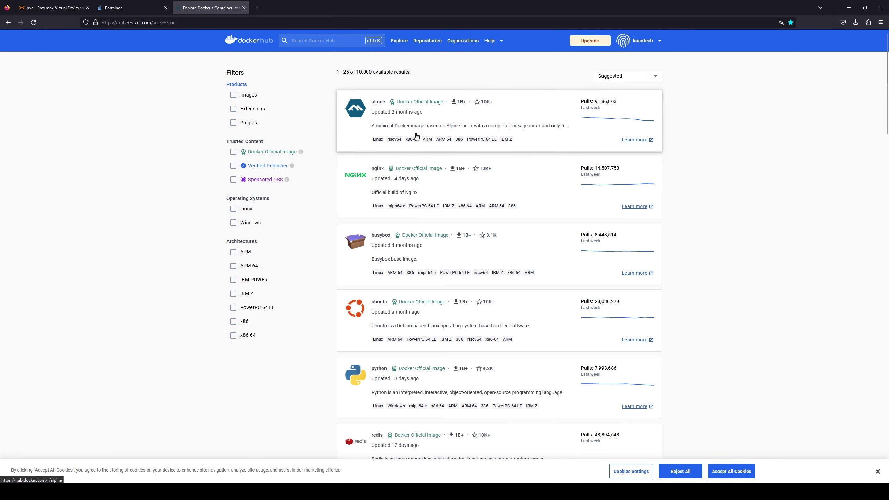
# Filter by Docker Official Image, Verified Publisher, then Sponsored OSS only, and return to the home page.
pyautogui.click(233, 151)
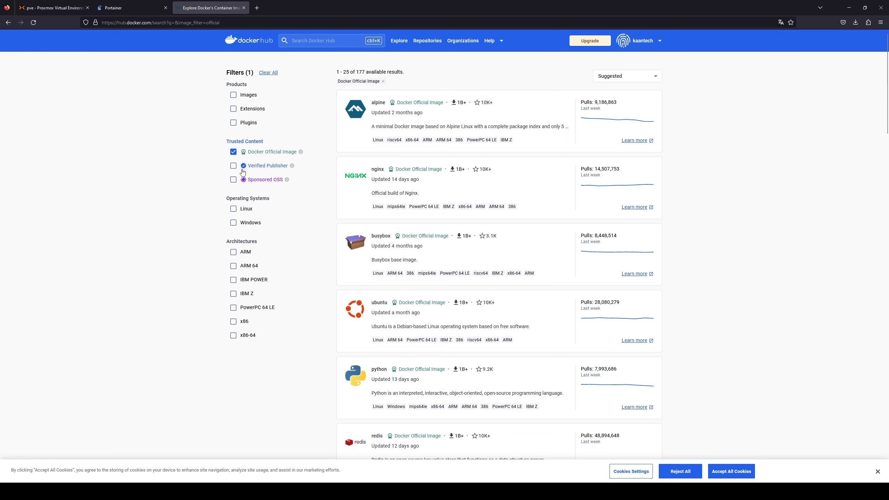
pyautogui.click(233, 166)
pyautogui.click(232, 153)
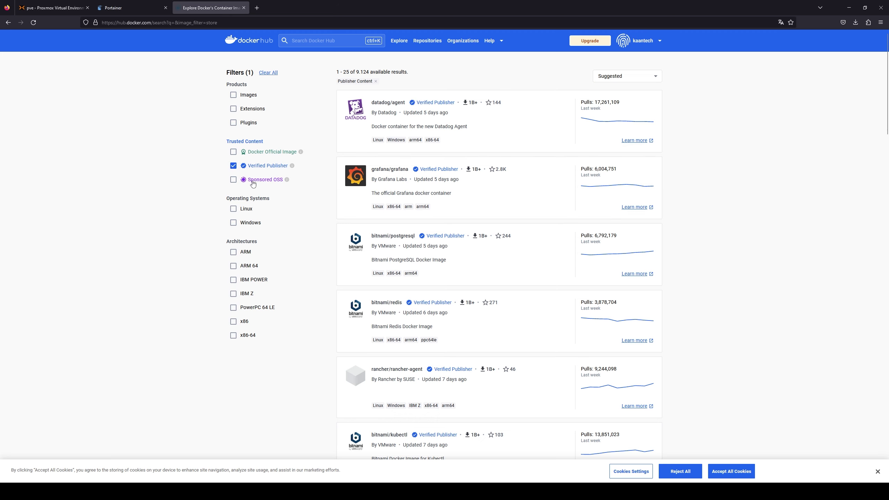
pyautogui.click(233, 180)
pyautogui.click(234, 168)
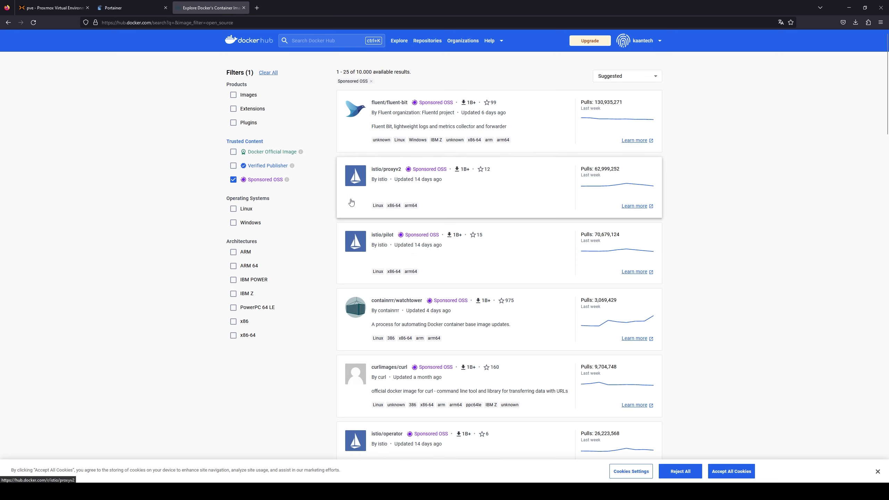
pyautogui.scroll(-5, 361, 326)
pyautogui.scroll(-8, 361, 326)
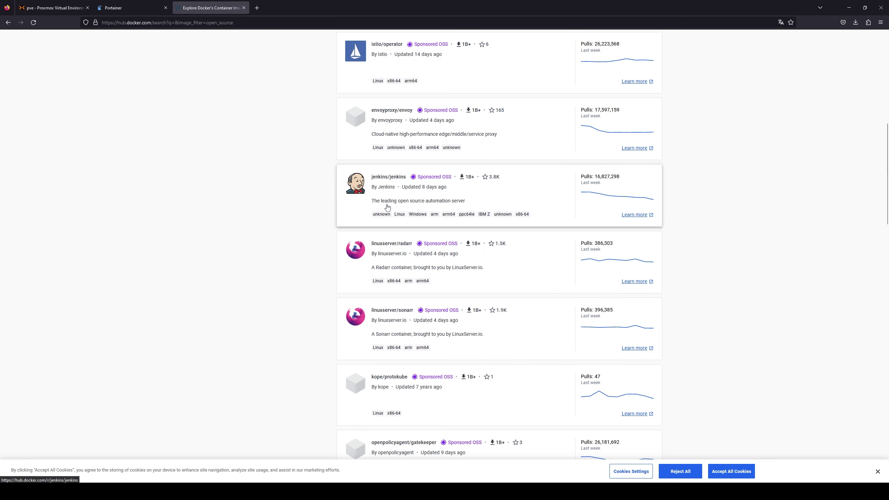
pyautogui.scroll(-8, 389, 254)
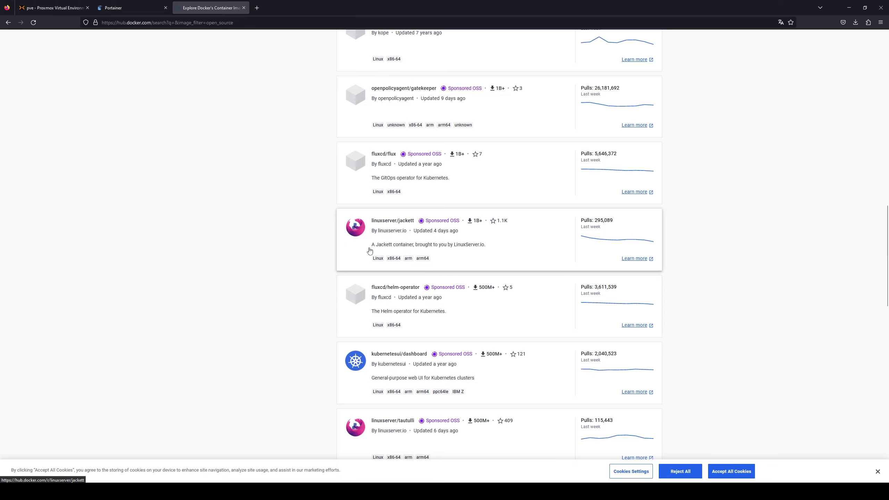
pyautogui.scroll(-5, 445, 254)
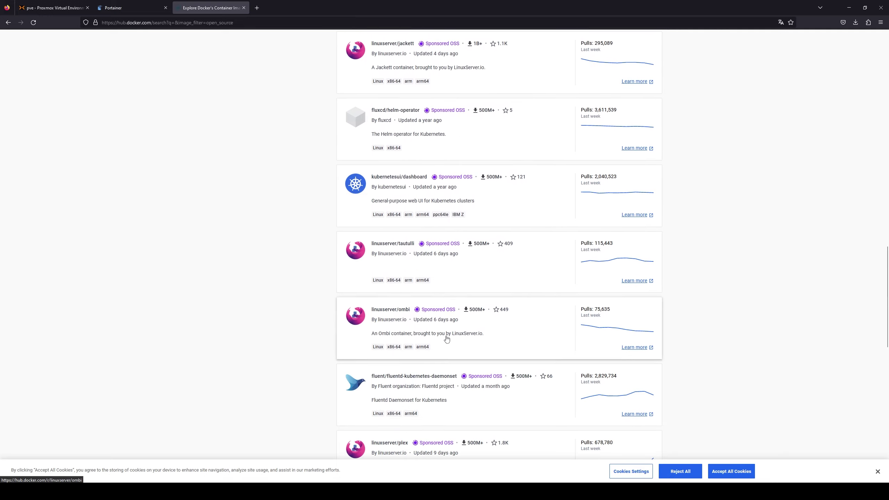
pyautogui.scroll(15, 416, 334)
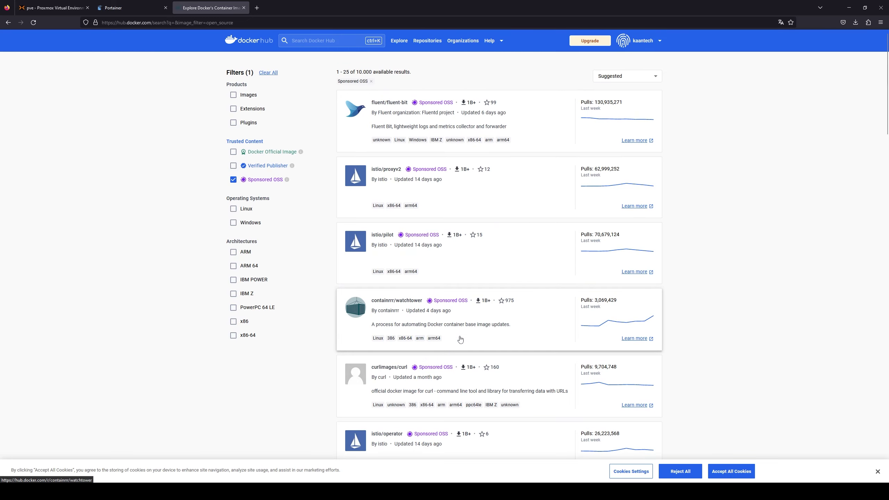
pyautogui.click(235, 42)
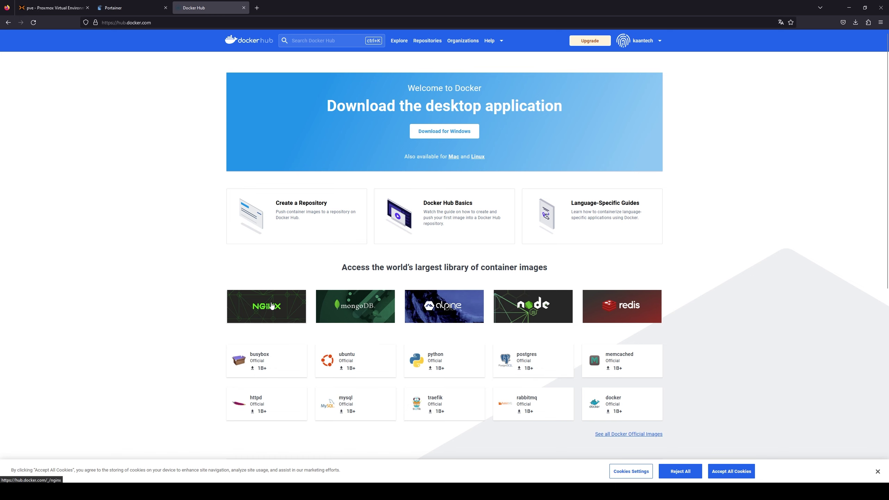
# Open Docker Hub's Upgrade page comparing Personal $0, Pro $5, Team $9 and Business $24 plans.
pyautogui.click(116, 7)
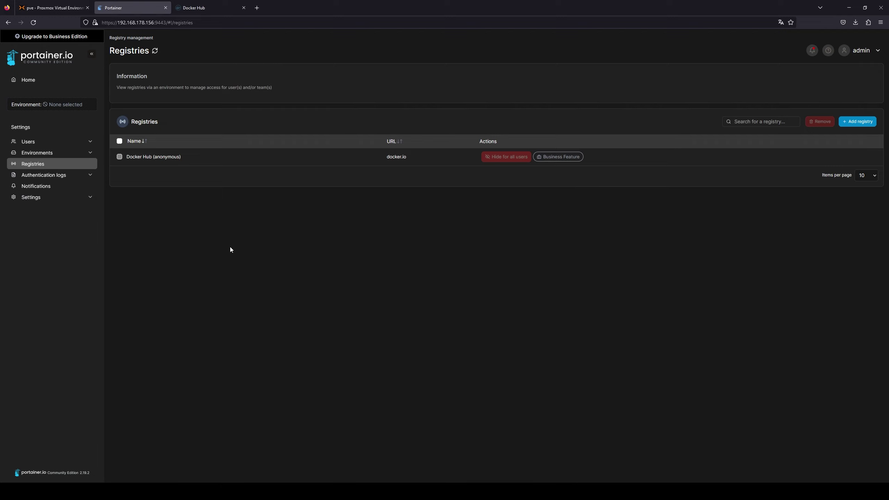
pyautogui.click(206, 8)
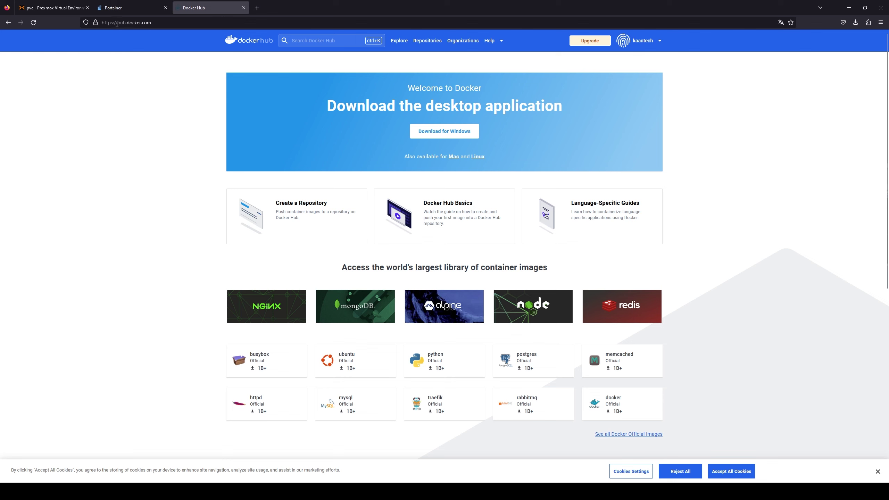
pyautogui.click(117, 24)
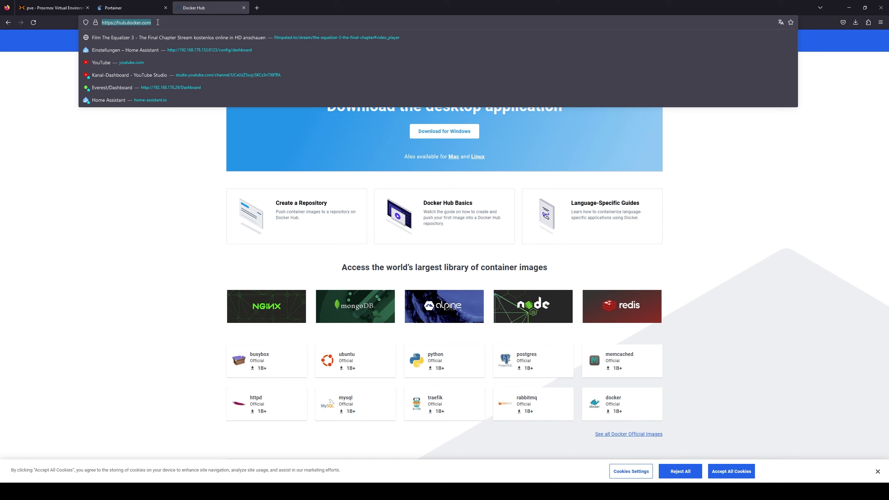
pyautogui.click(128, 225)
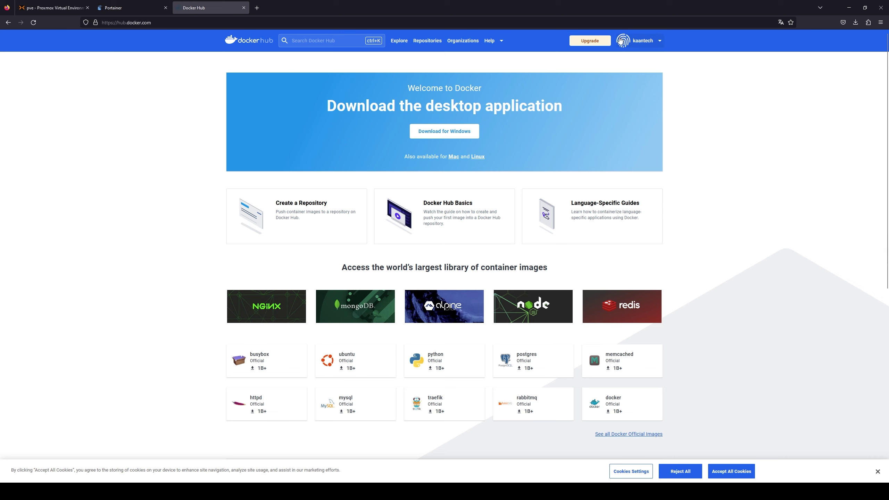
pyautogui.click(589, 40)
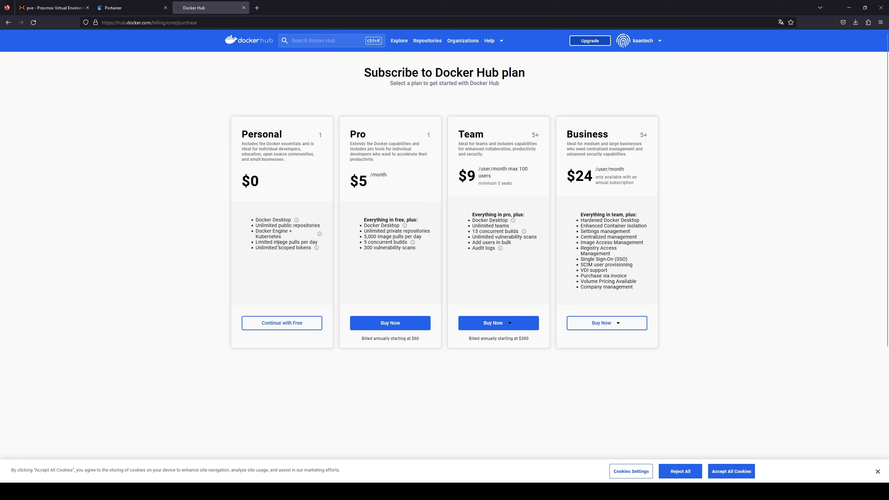
# Compare the plans' image pull limits, continue with the free Personal plan, and return to Portainer.
pyautogui.moveTo(258, 242); pyautogui.dragTo(306, 246)
pyautogui.click(178, 249)
pyautogui.tripleClick(380, 236)
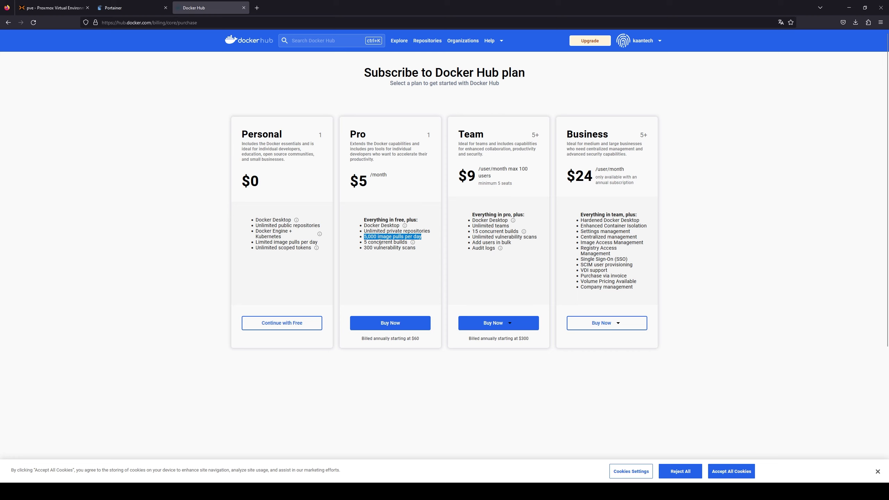
pyautogui.click(280, 323)
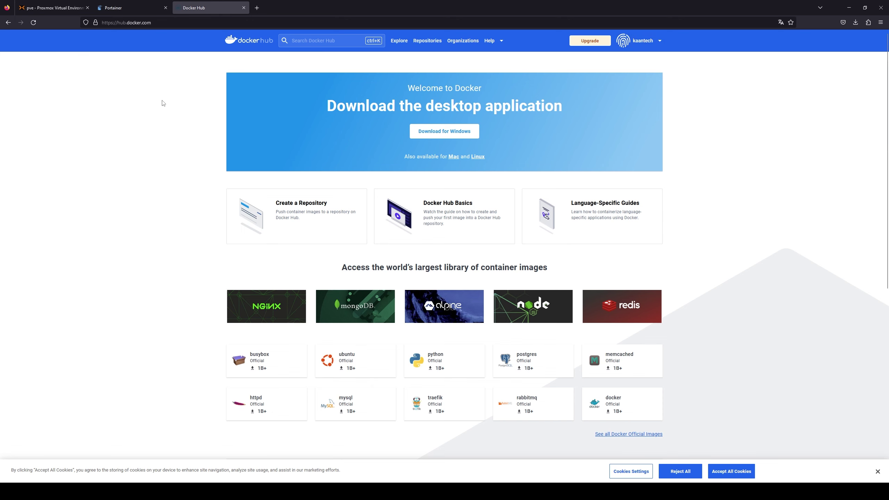
pyautogui.hotkey('ctrl', 'pageup')
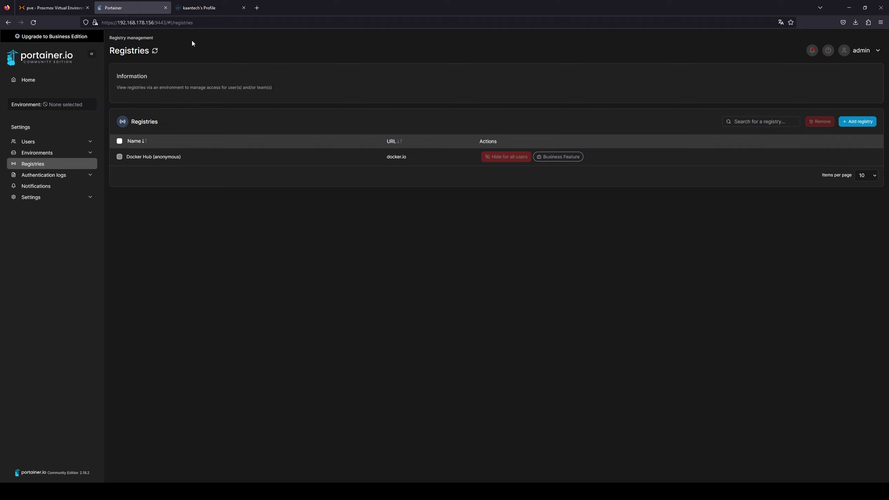
# Add a DockerHub registry named Dockerhub and enter the Docker Hub account username.
pyautogui.click(870, 126)
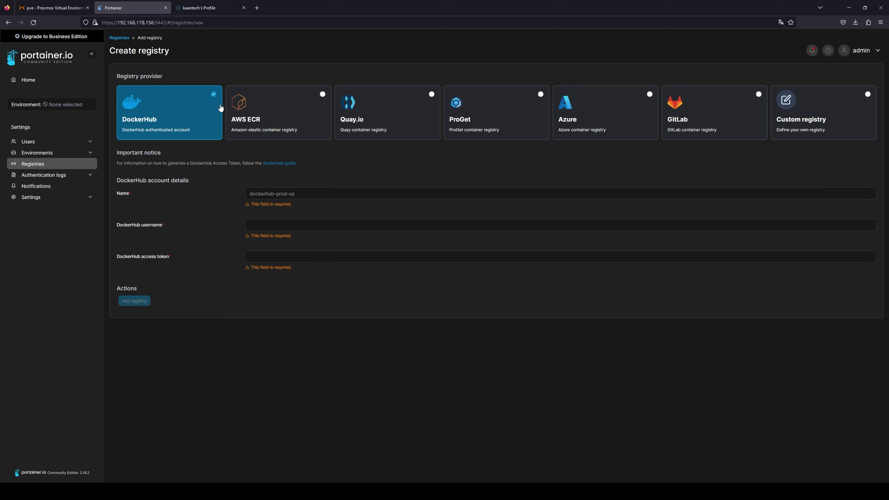
pyautogui.click(261, 196)
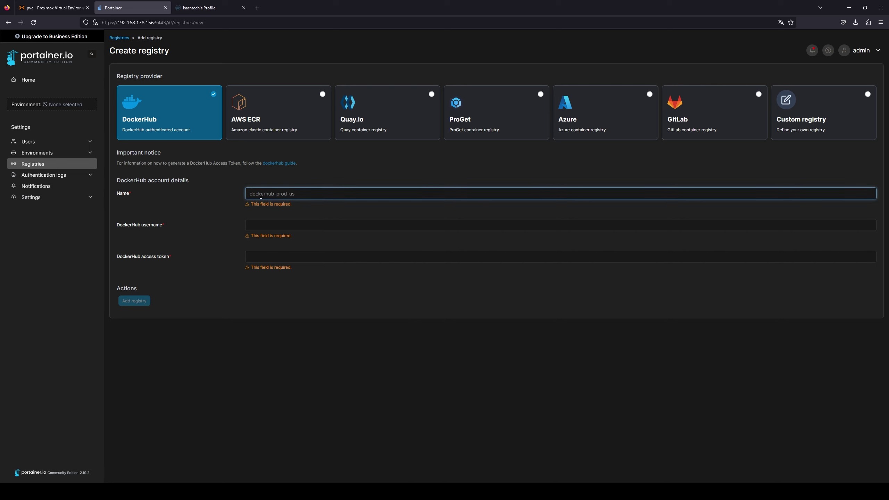
pyautogui.write('Docker')
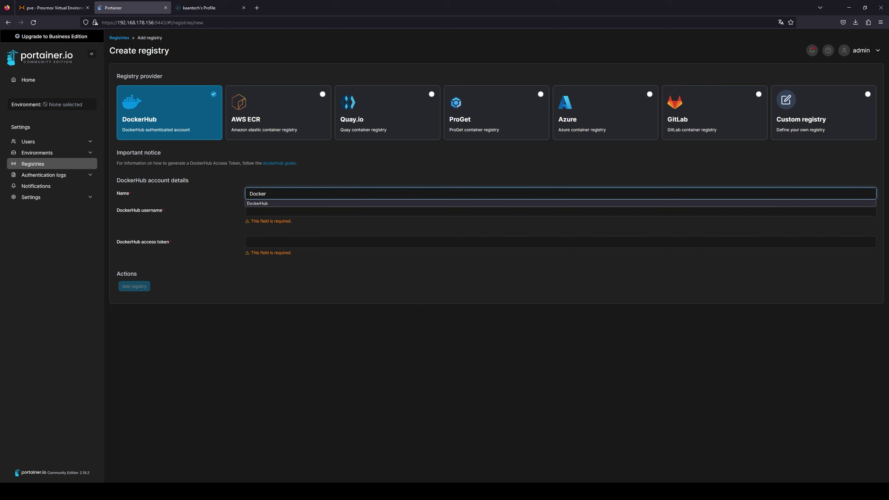
pyautogui.write('hub')
pyautogui.press('Tab')
pyautogui.click(220, 241)
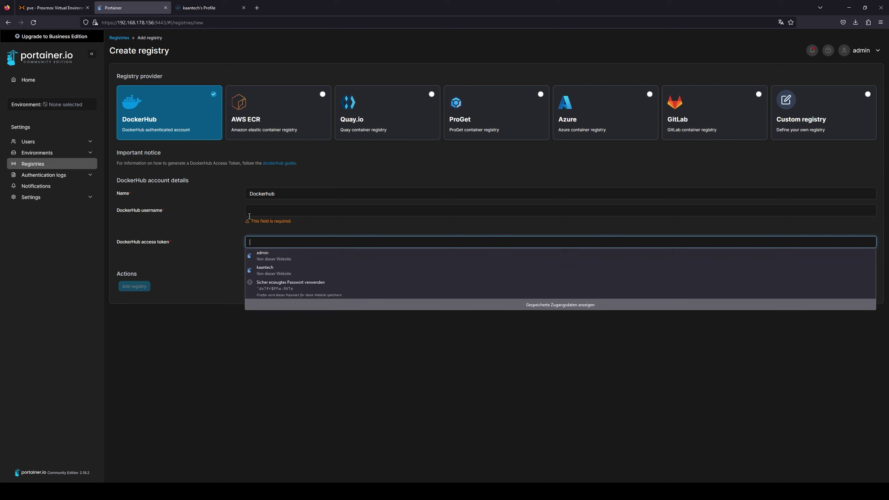
pyautogui.click(259, 210)
pyautogui.write('kaantech')
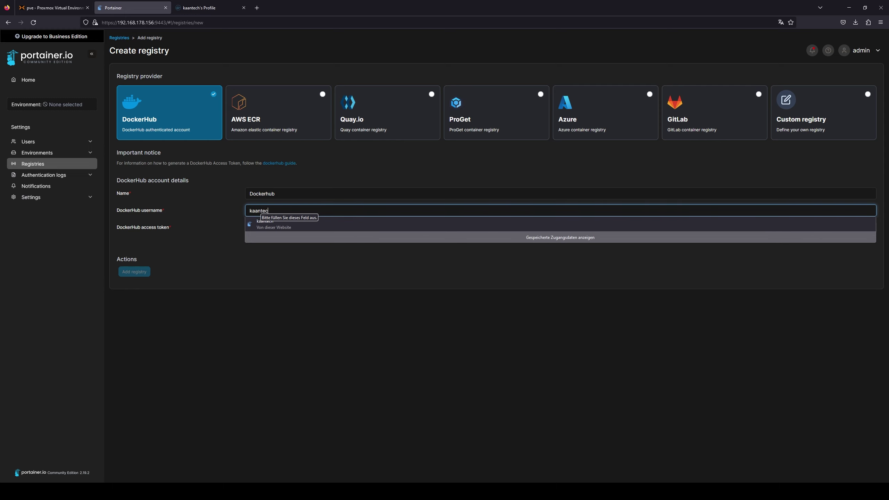
pyautogui.click(186, 224)
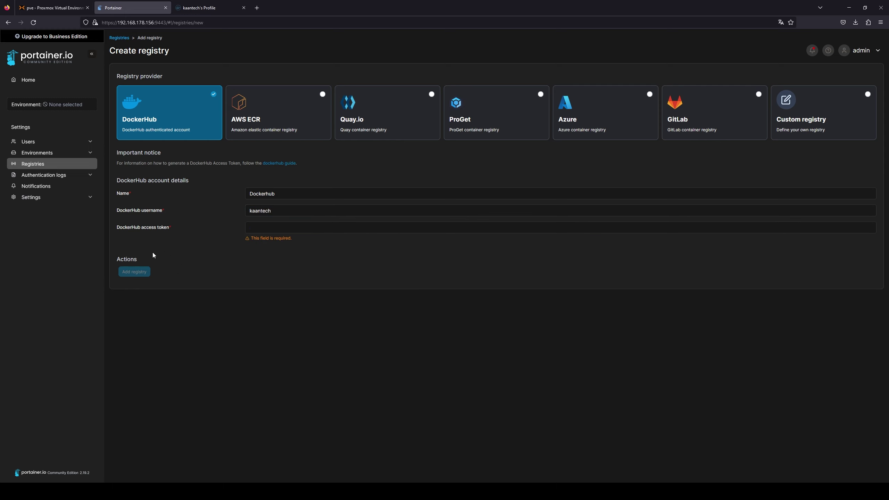
pyautogui.click(167, 230)
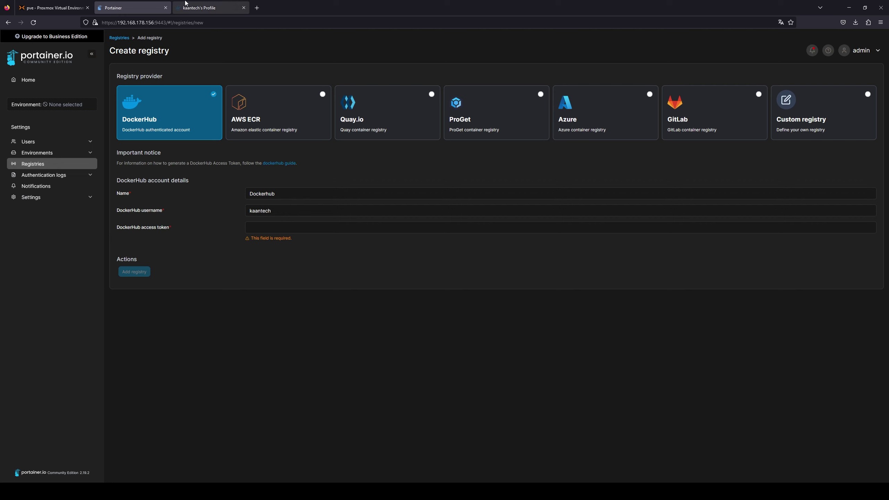
# Go to Docker Hub Account Settings > Security and start a new access token.
pyautogui.click(209, 8)
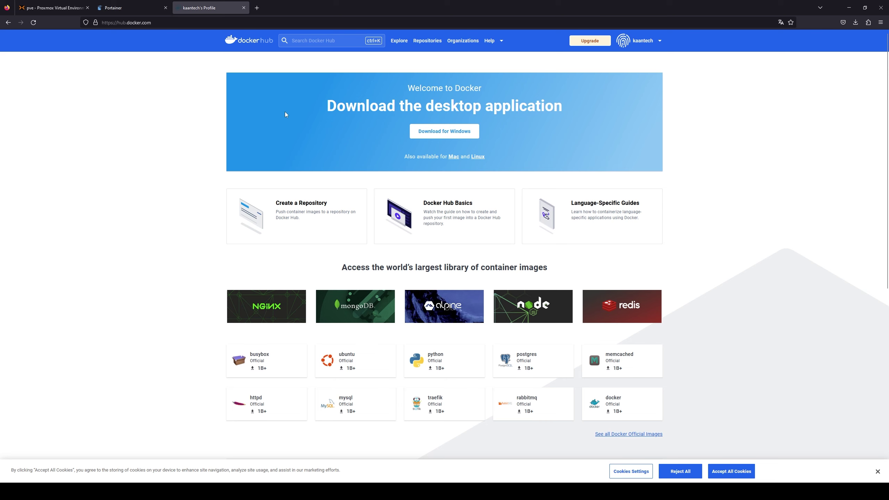
pyautogui.click(646, 41)
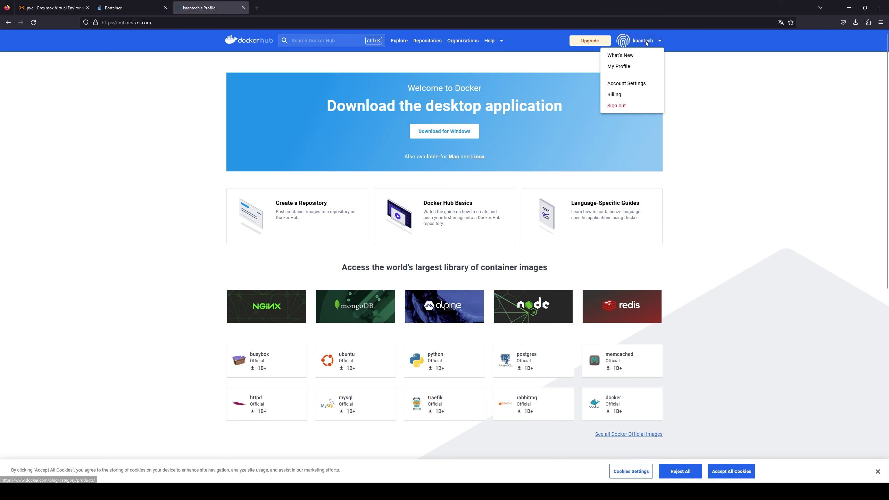
pyautogui.click(634, 85)
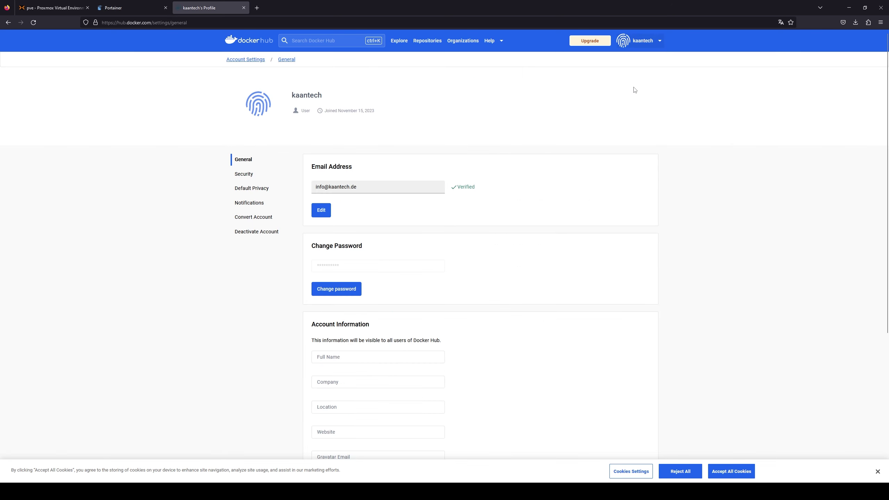
pyautogui.click(250, 178)
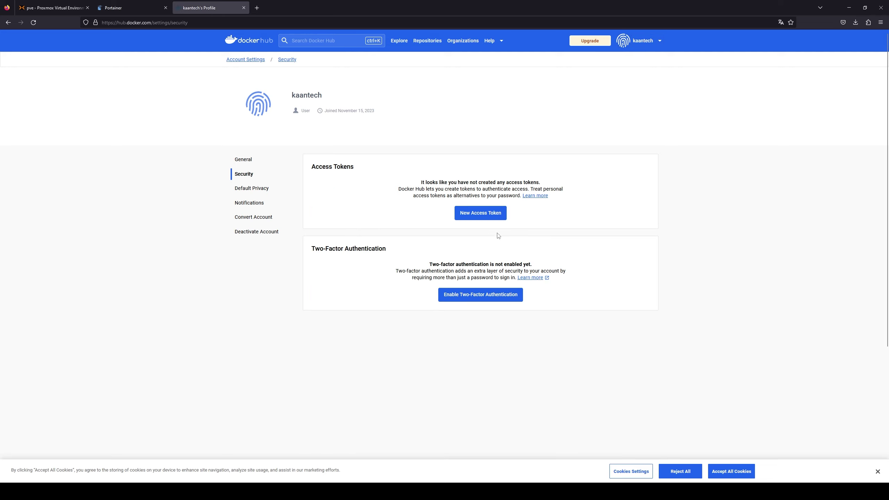
pyautogui.click(481, 214)
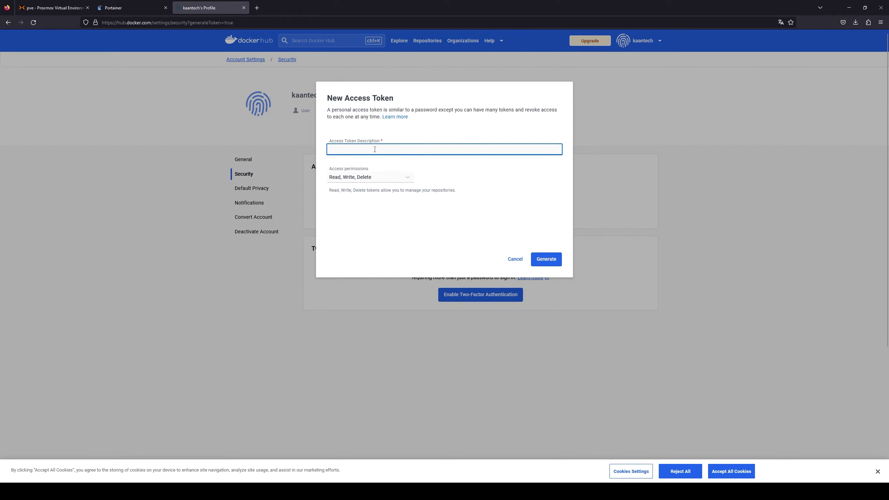
# Enter a token description, keep Read, Write, Delete access, generate the token and copy it.
pyautogui.write('Kaanct')
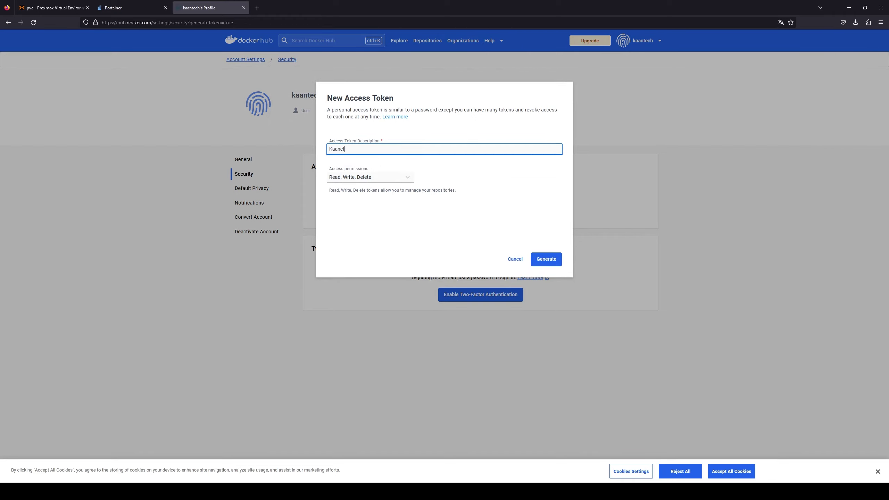
pyautogui.press('BackSpace')
pyautogui.press('BackSpace')
pyautogui.write('tech')
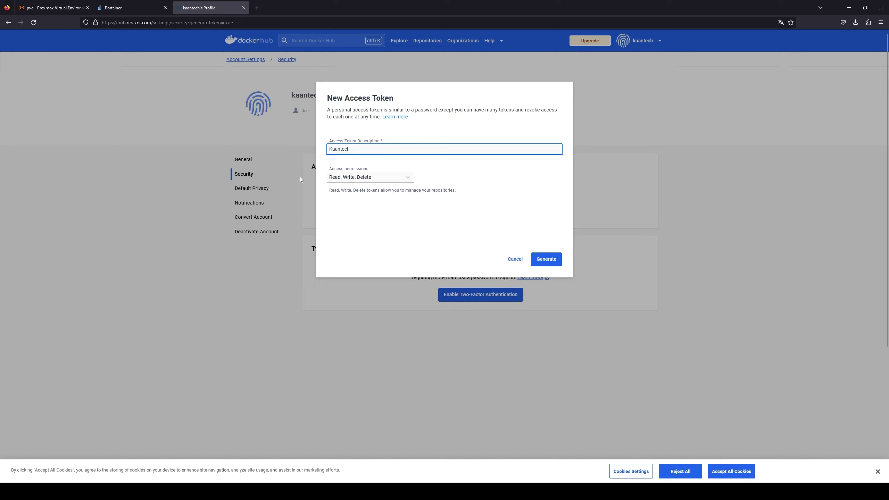
pyautogui.click(336, 177)
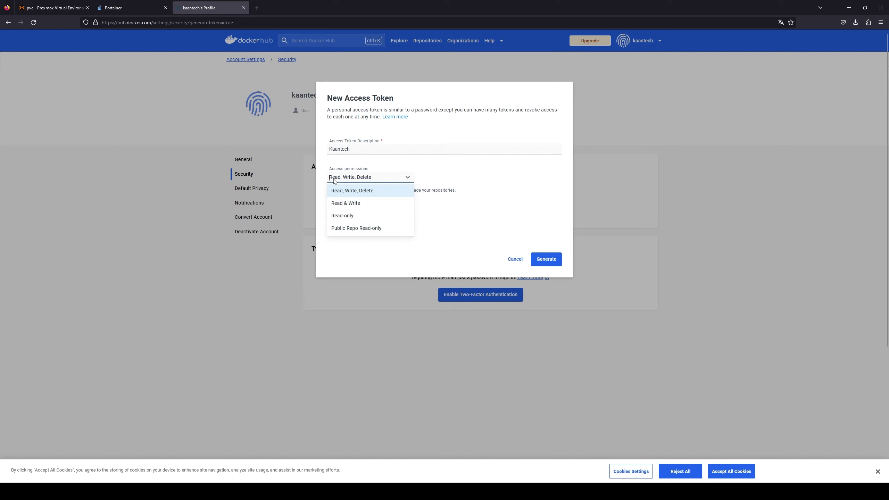
pyautogui.click(397, 189)
pyautogui.click(546, 259)
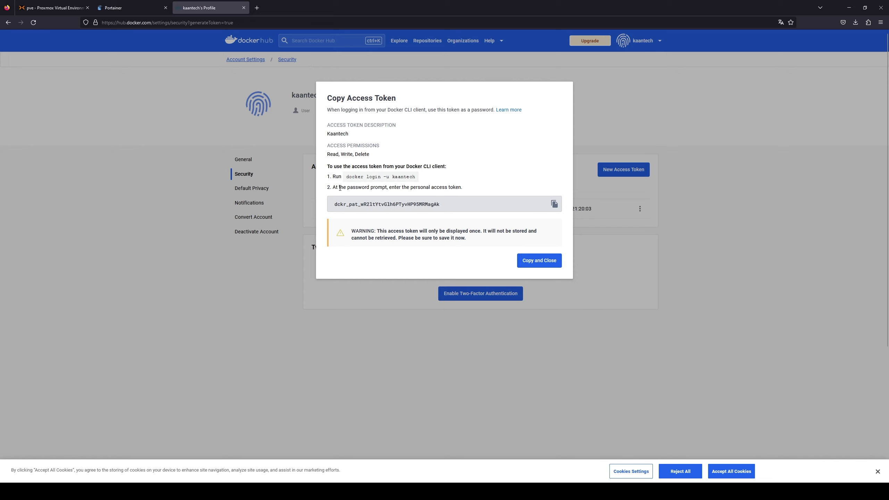
pyautogui.click(554, 204)
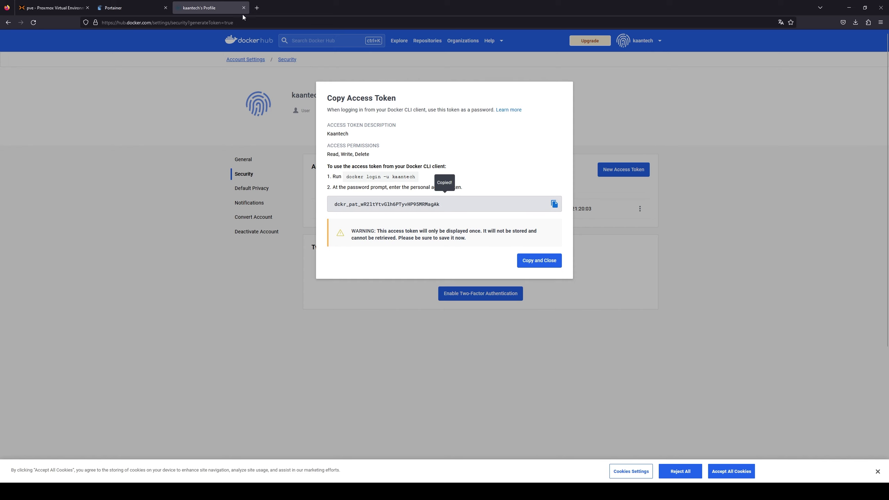
pyautogui.click(143, 3)
# Paste the copied token into the access token field and create the Dockerhub registry.
pyautogui.rightClick(263, 228)
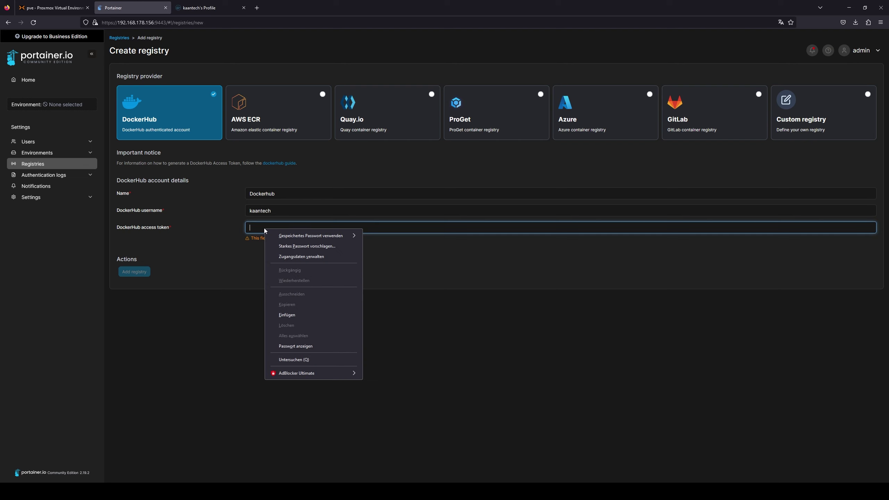
pyautogui.click(287, 314)
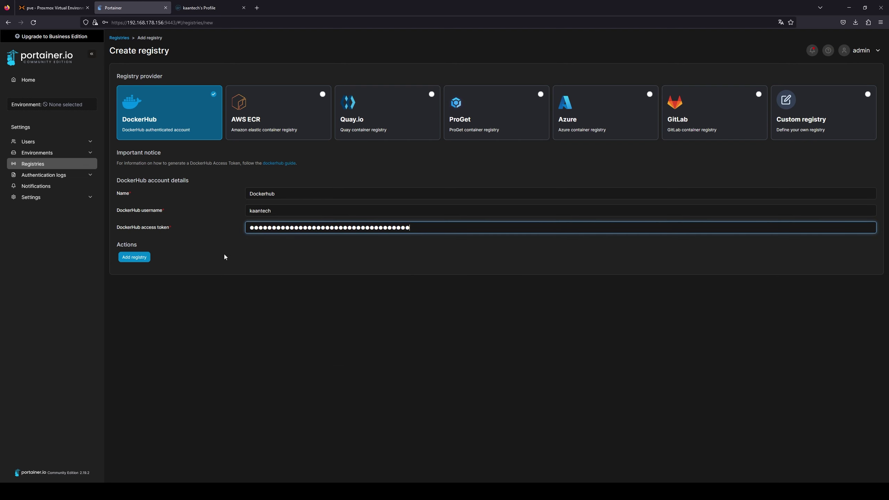
pyautogui.click(132, 258)
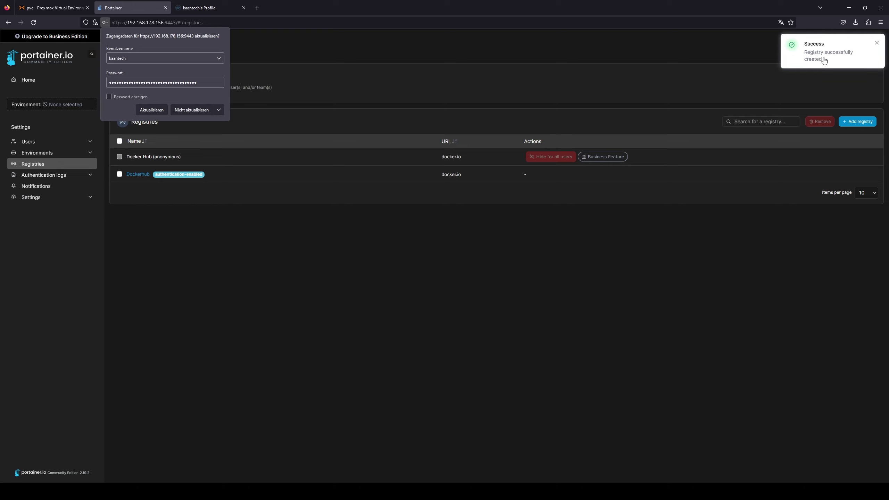
pyautogui.click(193, 110)
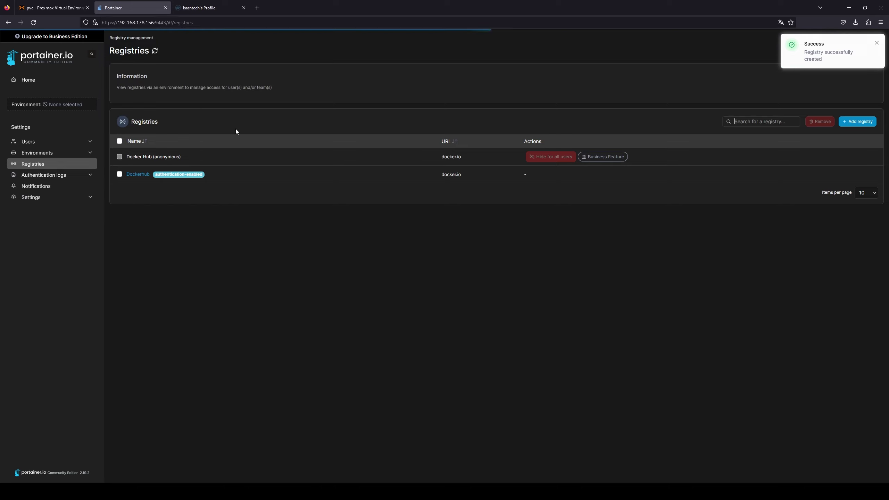
# Check the Users and Registries pages, then return to the Home environments overview.
pyautogui.click(47, 147)
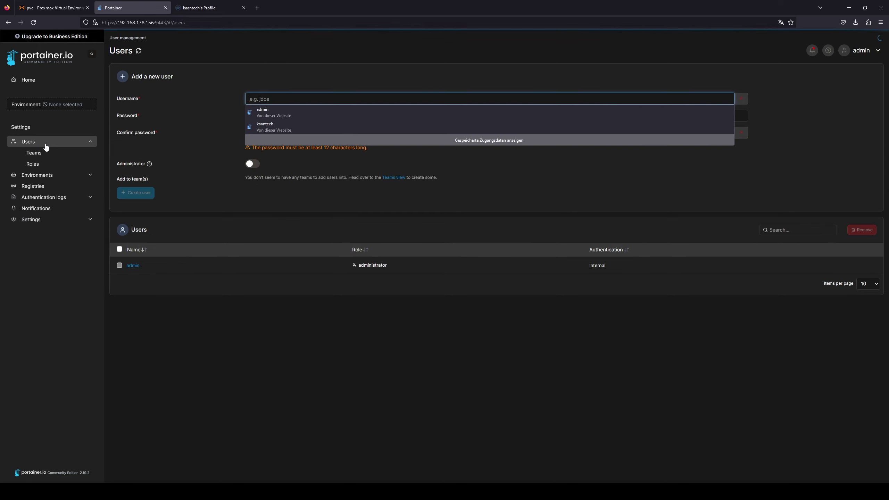
pyautogui.click(44, 189)
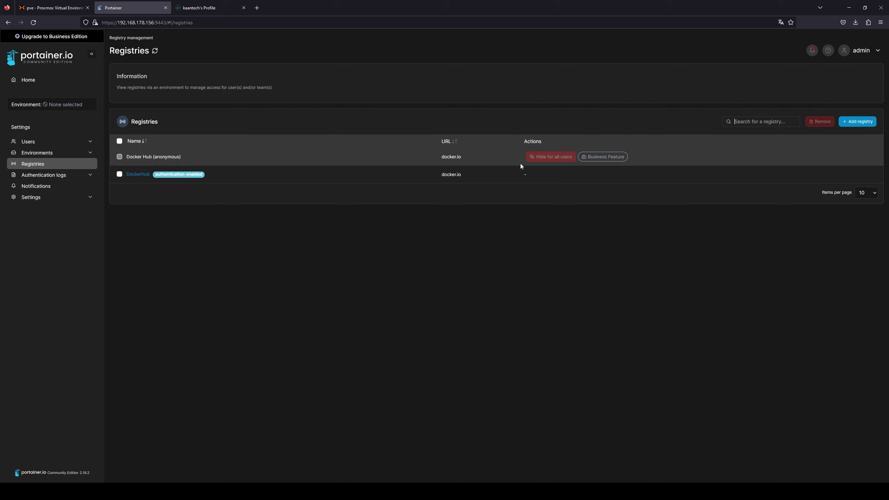
pyautogui.click(44, 85)
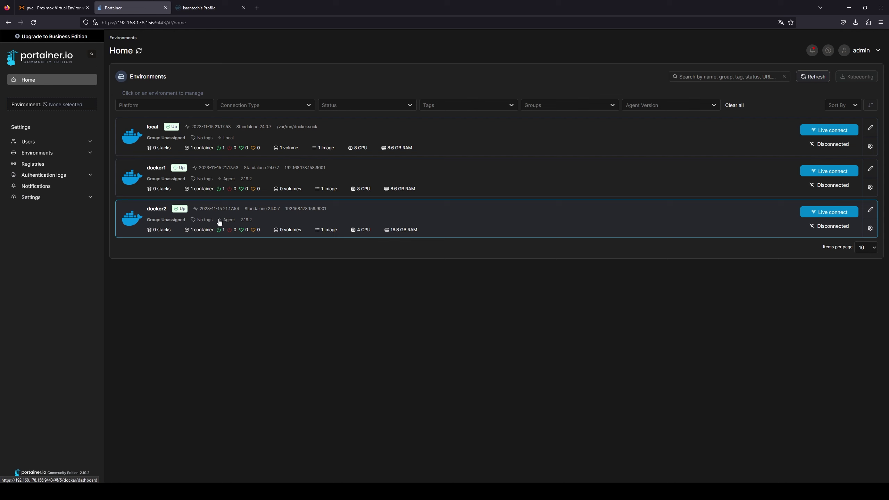
# Close the token dialog and search Docker Hub for 'paperless'.
pyautogui.click(207, 4)
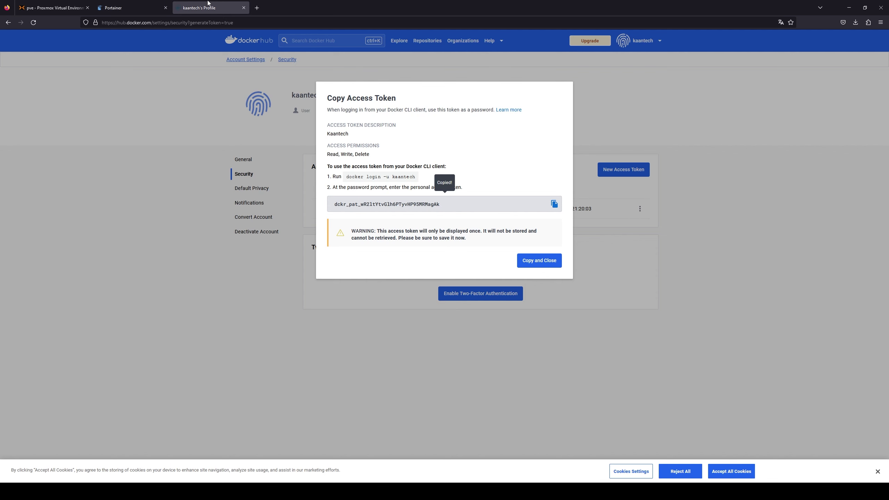
pyautogui.press('Escape')
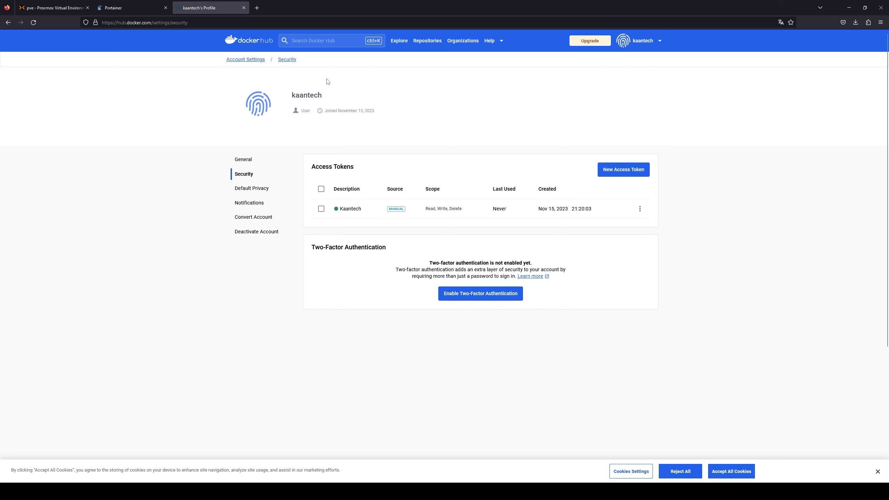
pyautogui.click(240, 45)
pyautogui.click(349, 45)
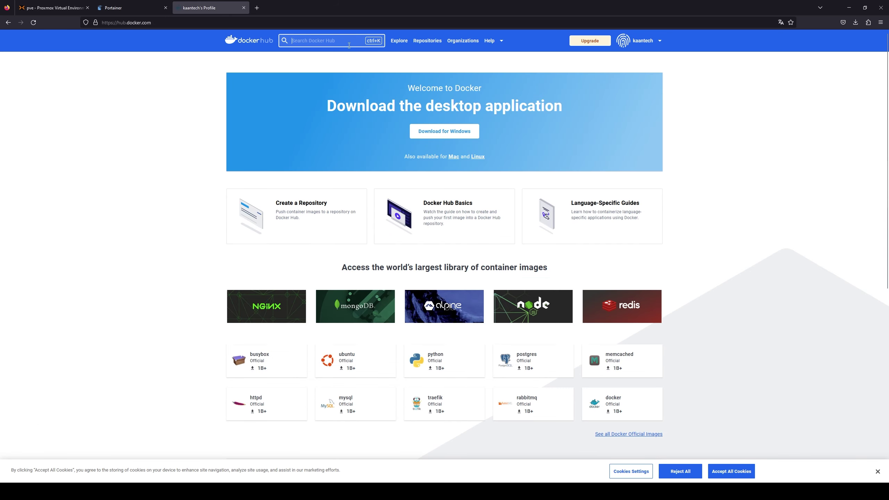
pyautogui.write('paperless')
pyautogui.press('Return')
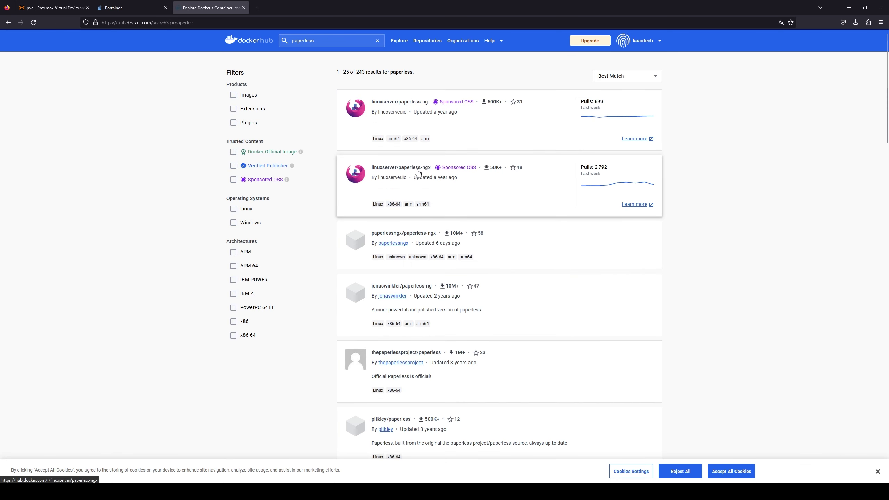
# Open the linuxserver/paperless-ngx repository page and read through its overview.
pyautogui.click(419, 172)
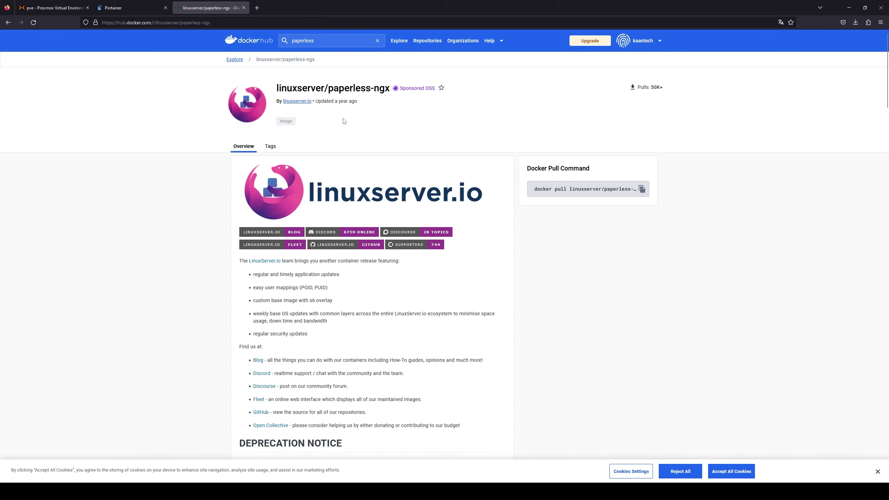
pyautogui.moveTo(390, 88); pyautogui.dragTo(328, 89)
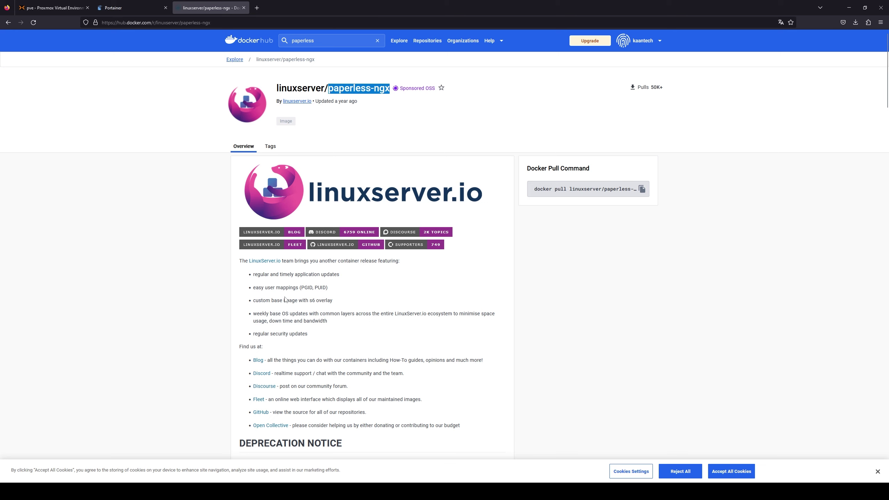
pyautogui.scroll(-2, 289, 279)
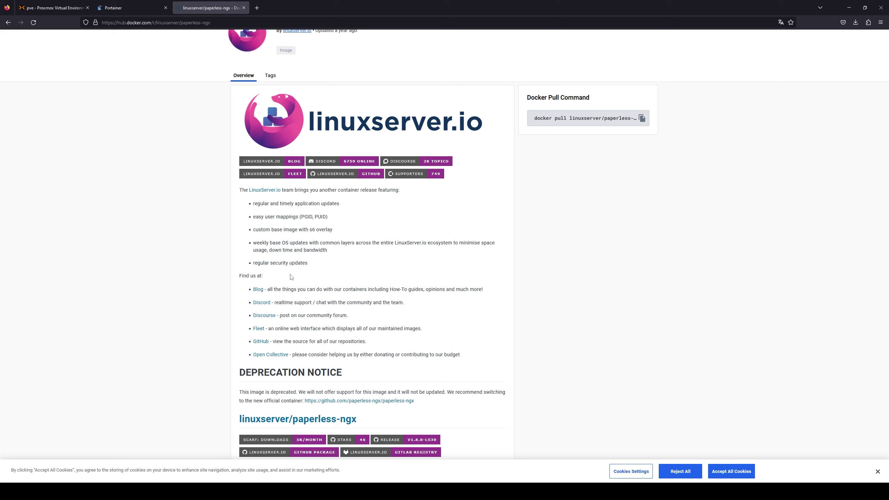
pyautogui.scroll(2, 291, 278)
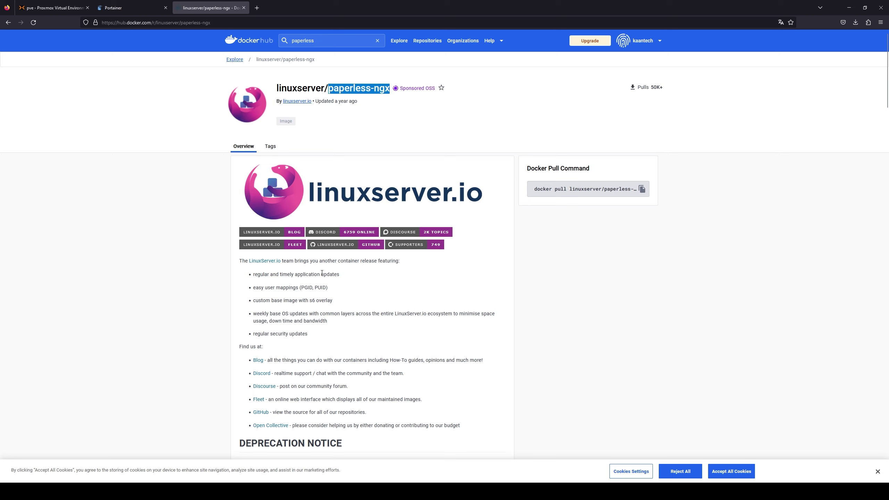
pyautogui.scroll(-4, 321, 271)
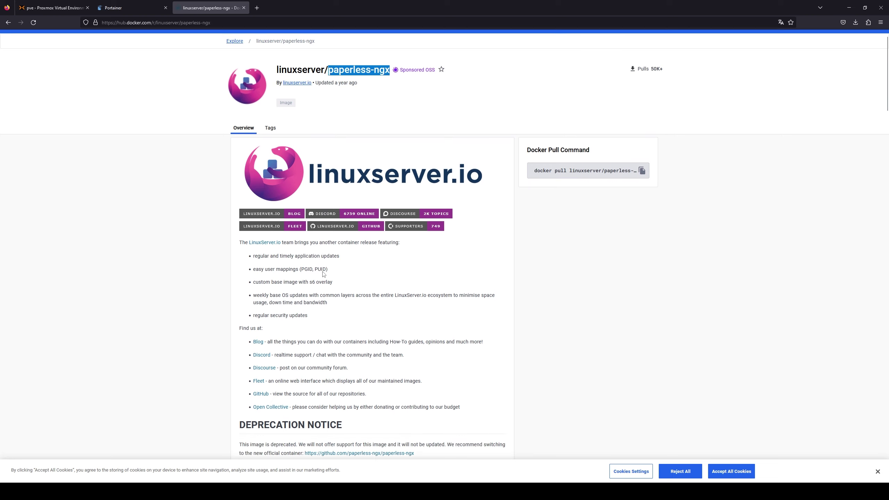
pyautogui.scroll(-9, 319, 269)
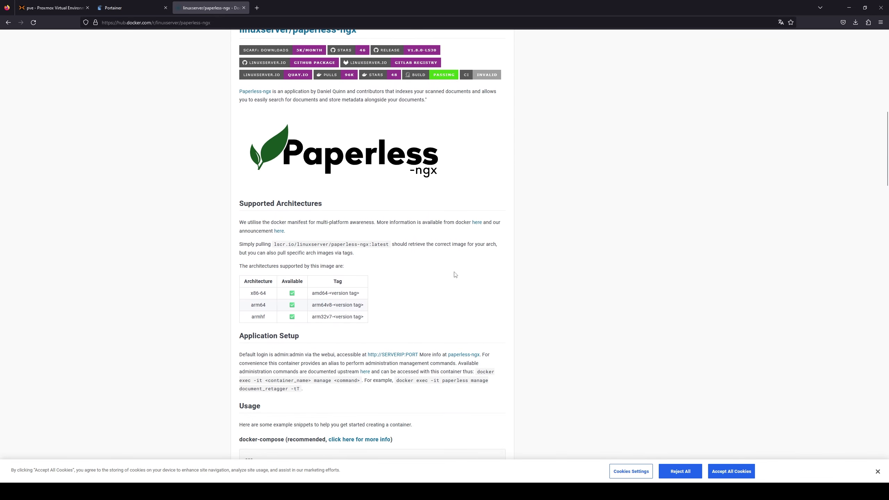
pyautogui.scroll(-5, 385, 270)
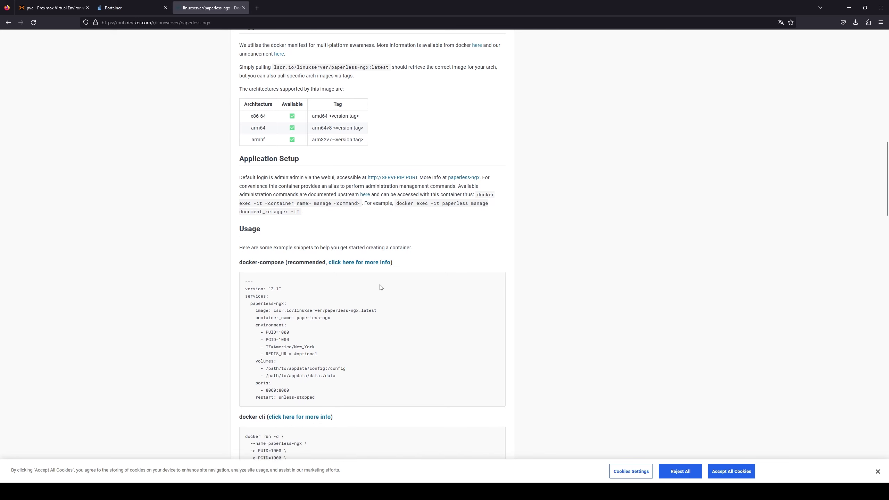
pyautogui.scroll(-4, 383, 281)
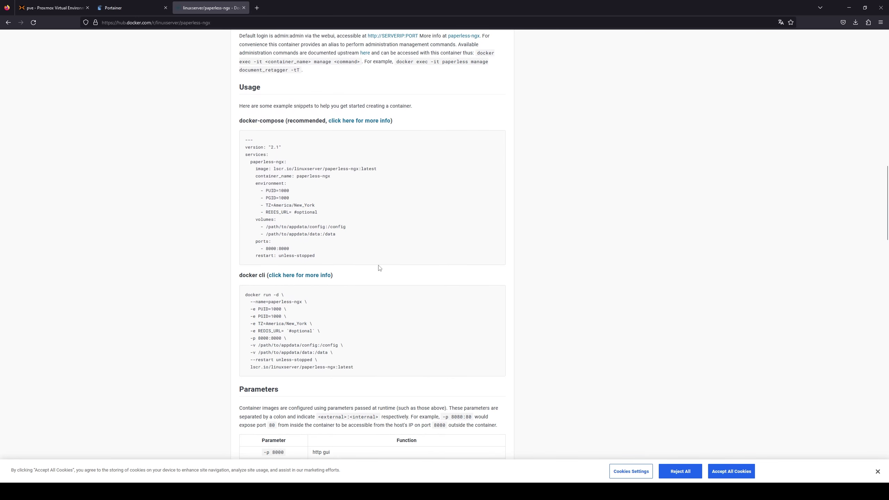
pyautogui.scroll(2, 380, 268)
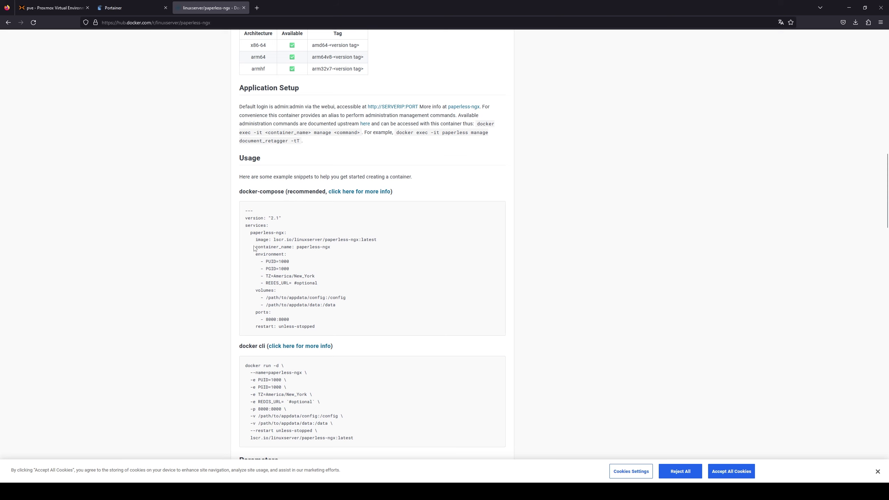
pyautogui.scroll(-3, 453, 309)
pyautogui.scroll(-4, 333, 255)
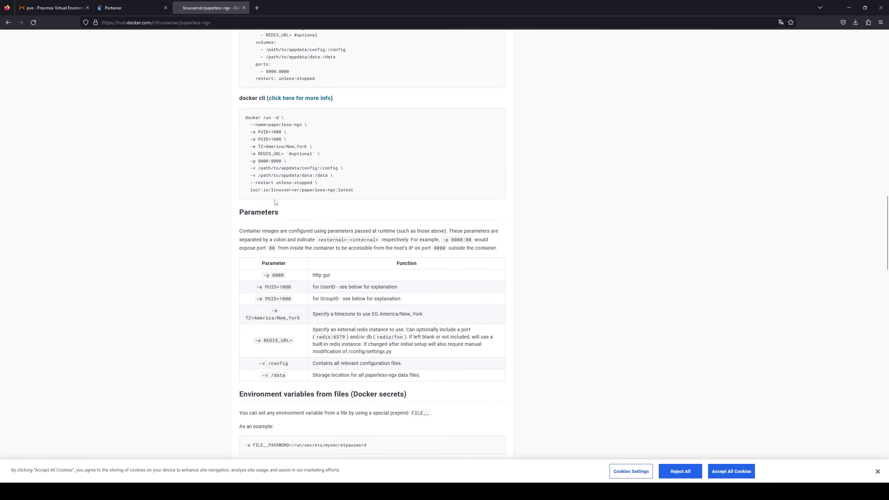
pyautogui.scroll(-4, 296, 297)
pyautogui.scroll(-10, 267, 228)
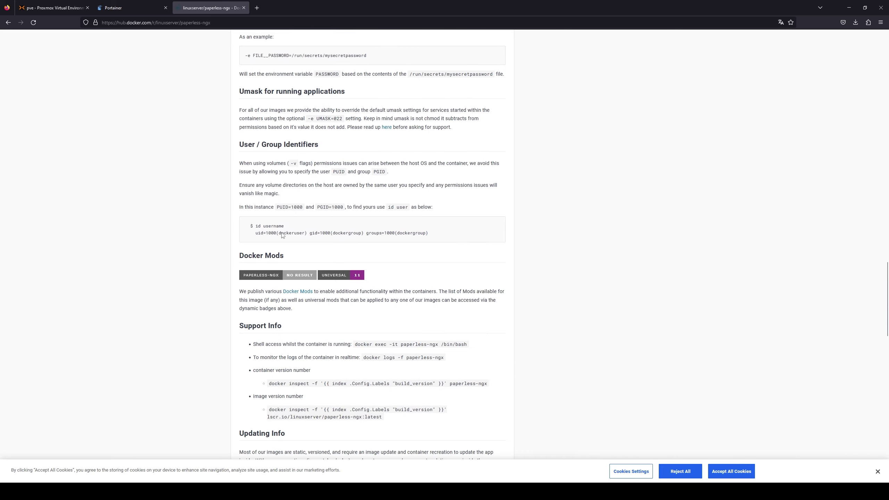
pyautogui.scroll(-11, 296, 148)
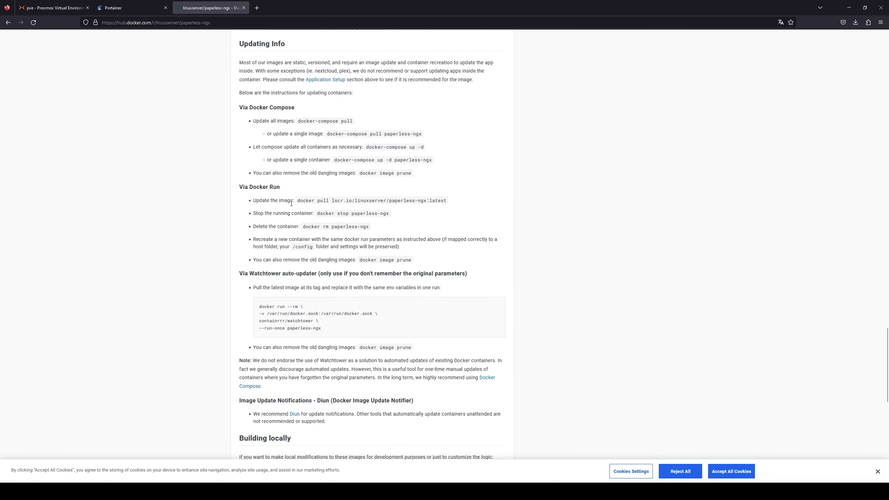
pyautogui.scroll(-6, 297, 237)
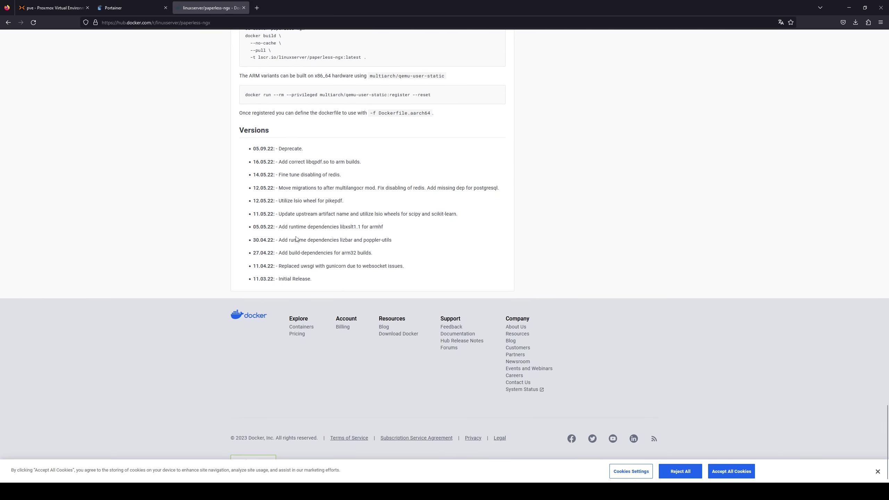
pyautogui.scroll(12, 296, 237)
pyautogui.scroll(20, 296, 239)
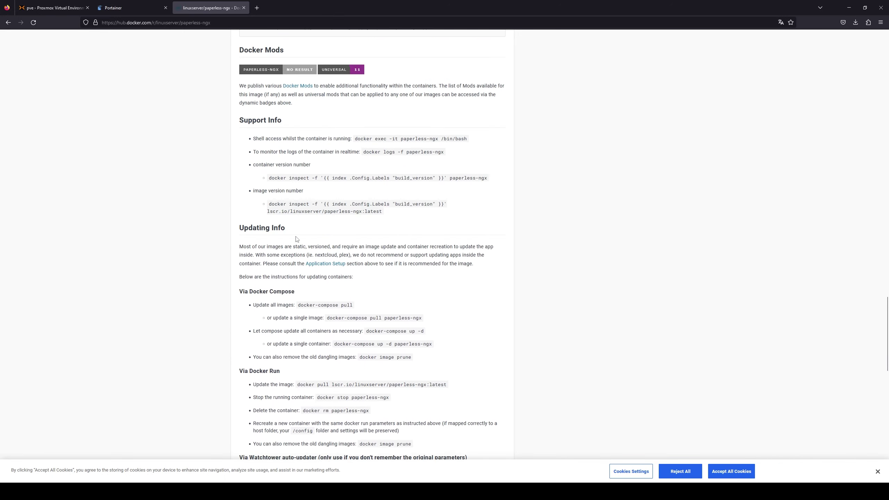
pyautogui.scroll(20, 296, 238)
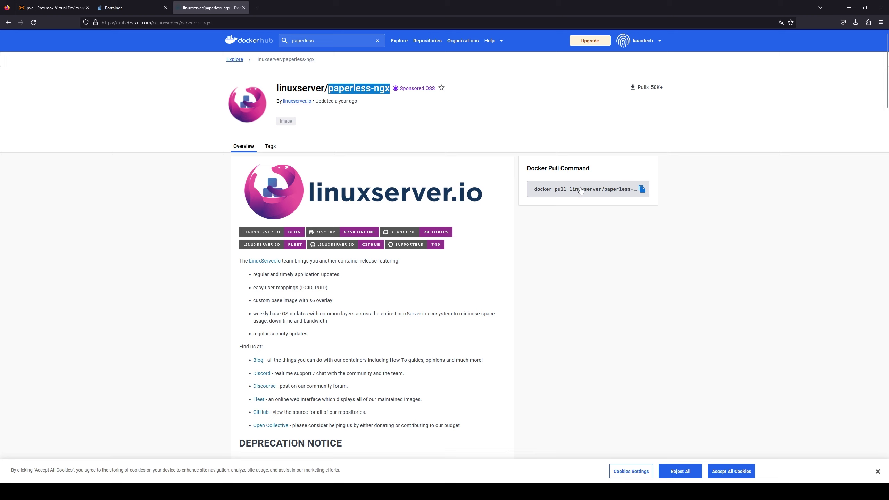
# Copy the docker pull command and the image name linuxserver/paperless-ngx, then return to Portainer.
pyautogui.click(583, 193)
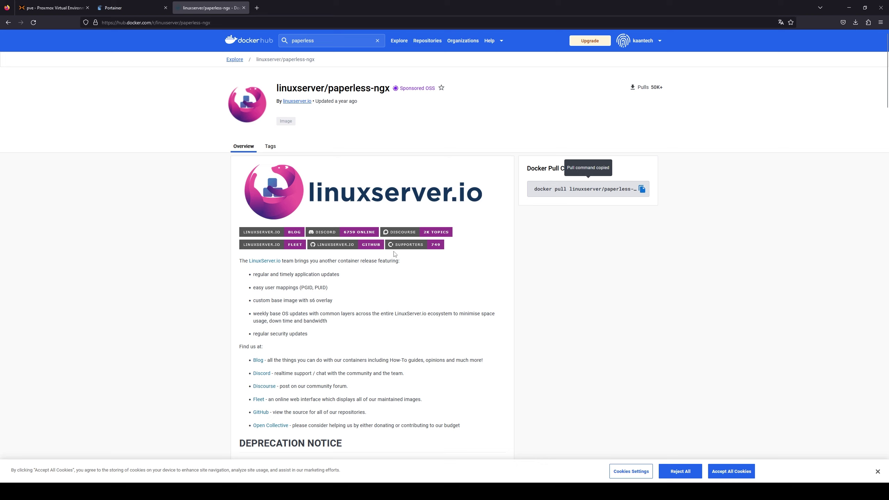
pyautogui.moveTo(276, 88); pyautogui.dragTo(390, 91)
pyautogui.rightClick(322, 89)
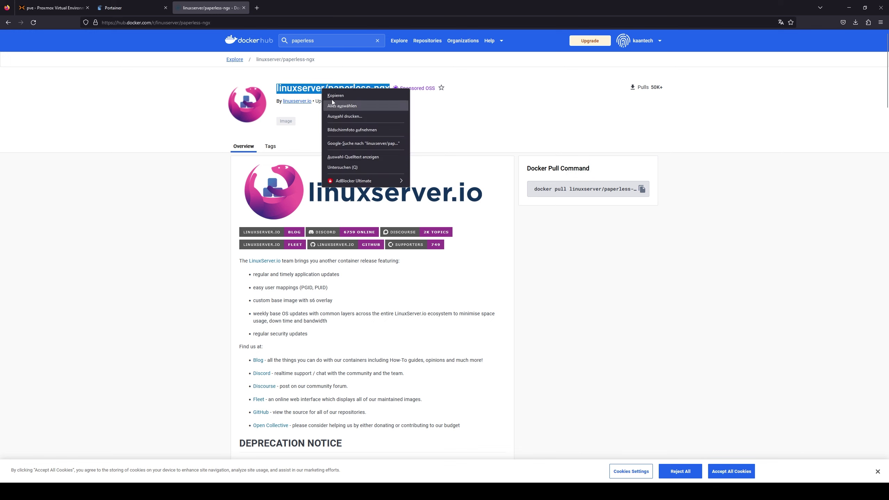
pyautogui.click(334, 97)
pyautogui.click(136, 5)
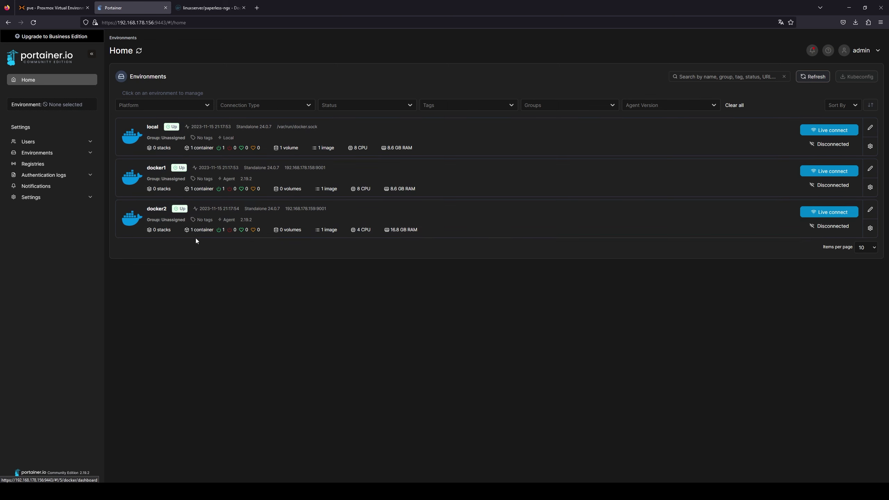
# Go to the local environment's Containers list and start adding a new container.
pyautogui.click(224, 138)
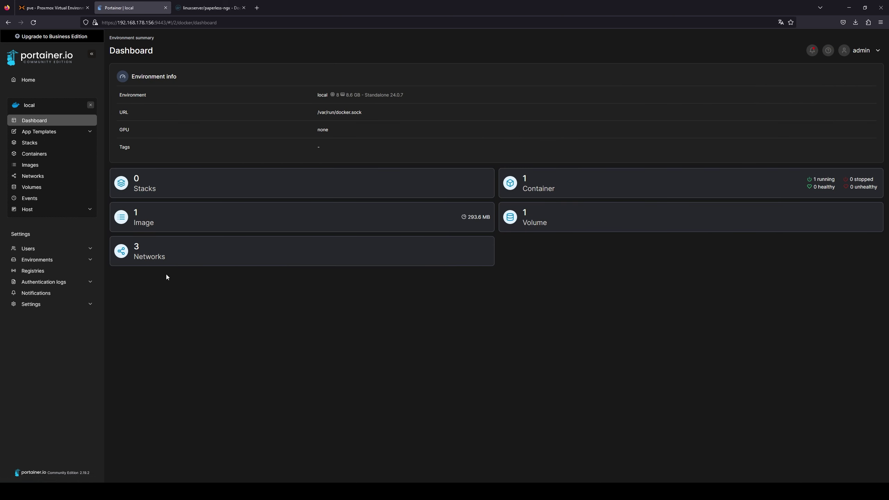
pyautogui.click(40, 158)
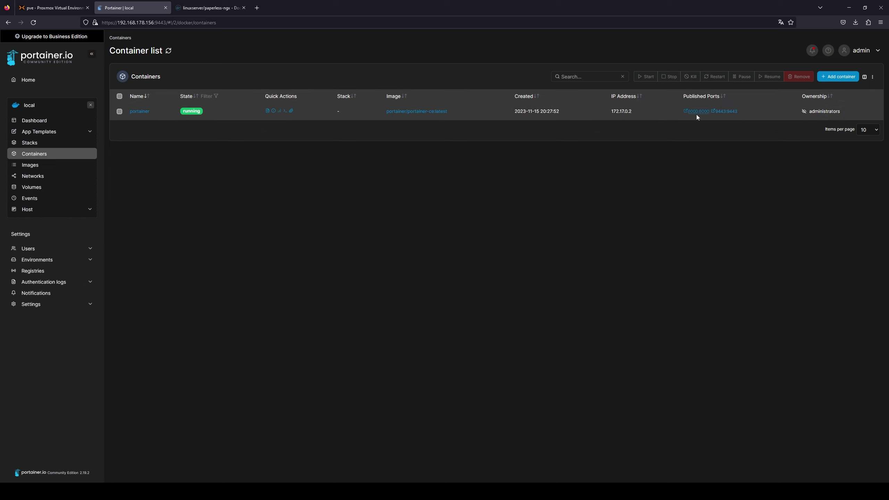
pyautogui.click(835, 77)
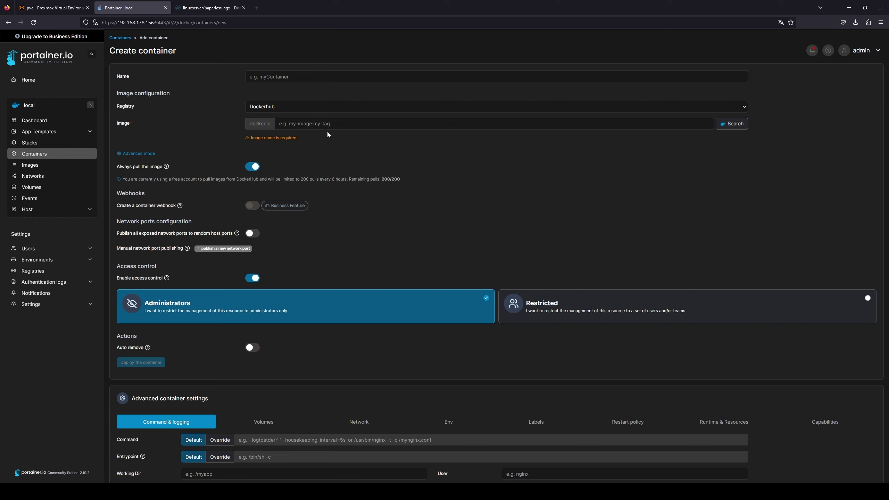
# Name the container Paperless and keep Dockerhub as the registry.
pyautogui.click(298, 73)
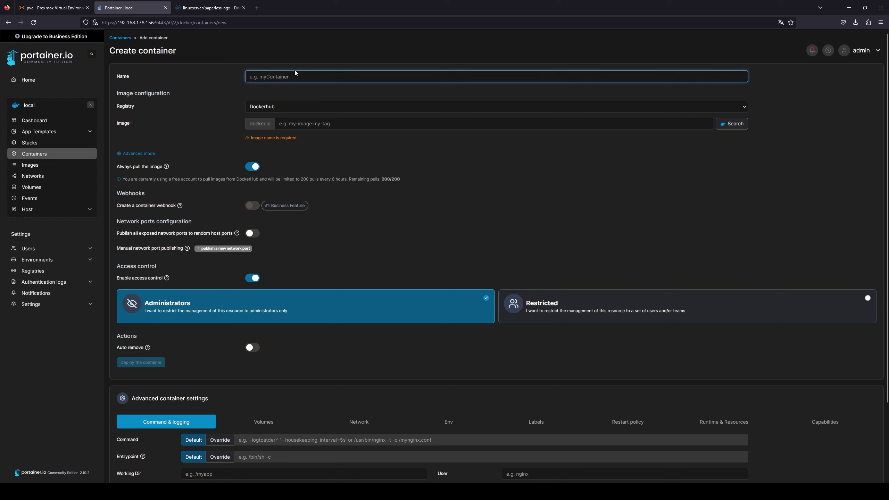
pyautogui.write('Paperl')
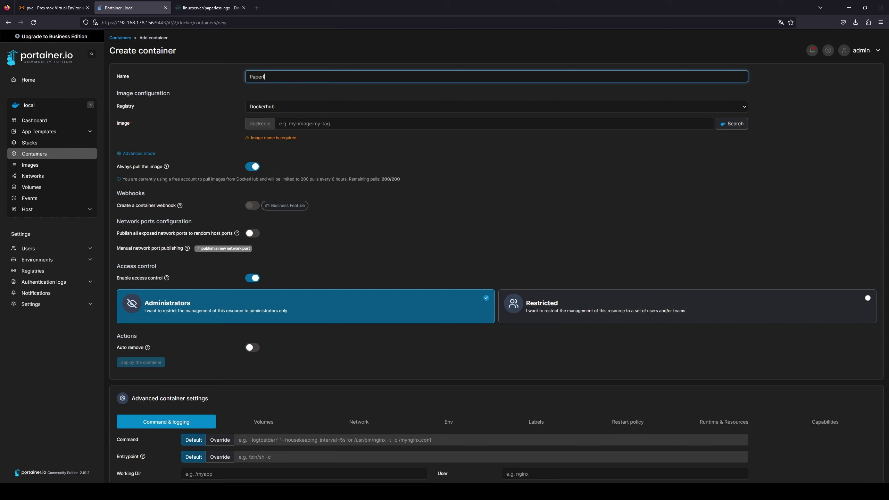
pyautogui.write('ess Dokummente')
pyautogui.press('BackSpace')
pyautogui.press('BackSpace')
pyautogui.press('BackSpace')
pyautogui.press('BackSpace')
pyautogui.press('BackSpace')
pyautogui.press('BackSpace')
pyautogui.press('BackSpace')
pyautogui.press('BackSpace')
pyautogui.press('BackSpace')
pyautogui.click(293, 109)
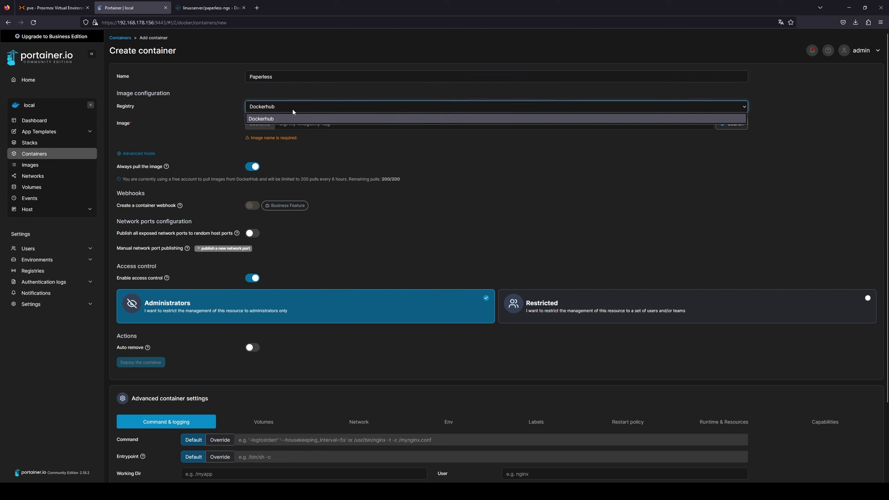
pyautogui.click(285, 121)
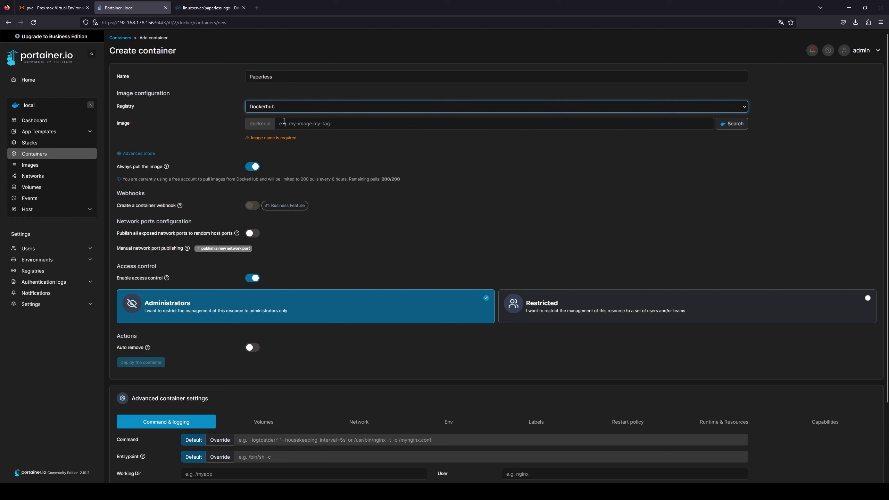
# Paste linuxserver/paperless-ngx into the Image field.
pyautogui.click(196, 8)
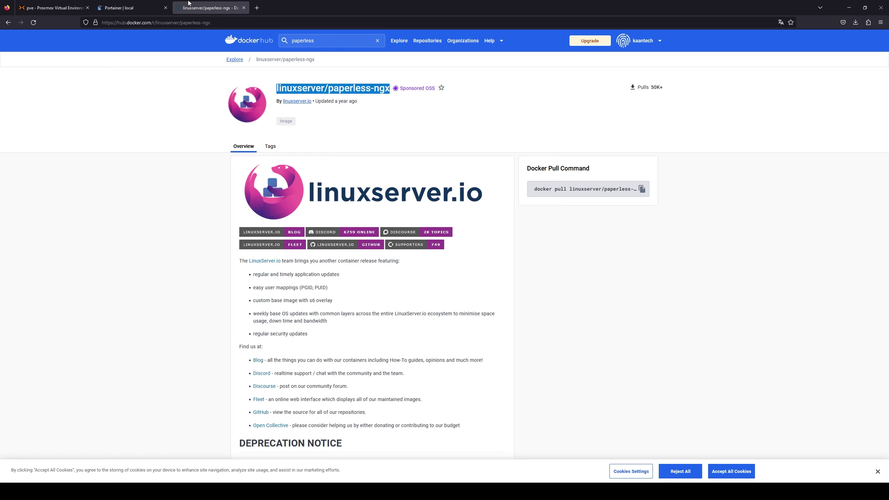
pyautogui.click(161, 4)
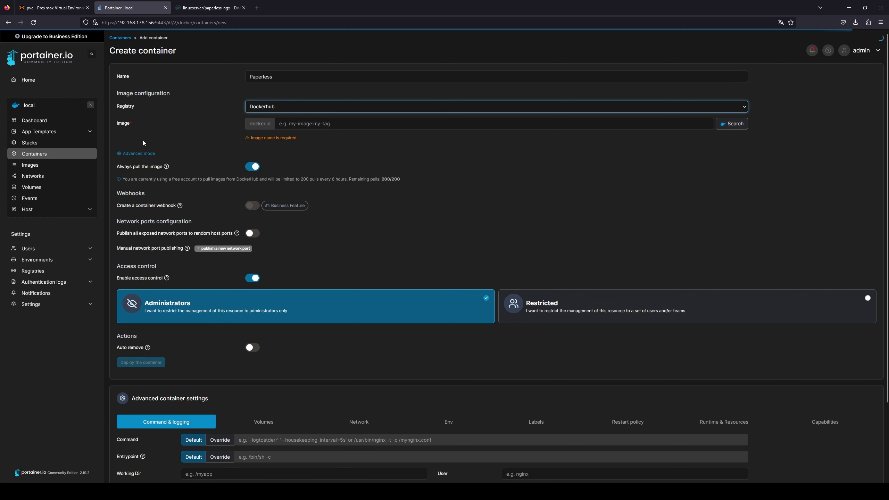
pyautogui.click(293, 124)
pyautogui.rightClick(294, 125)
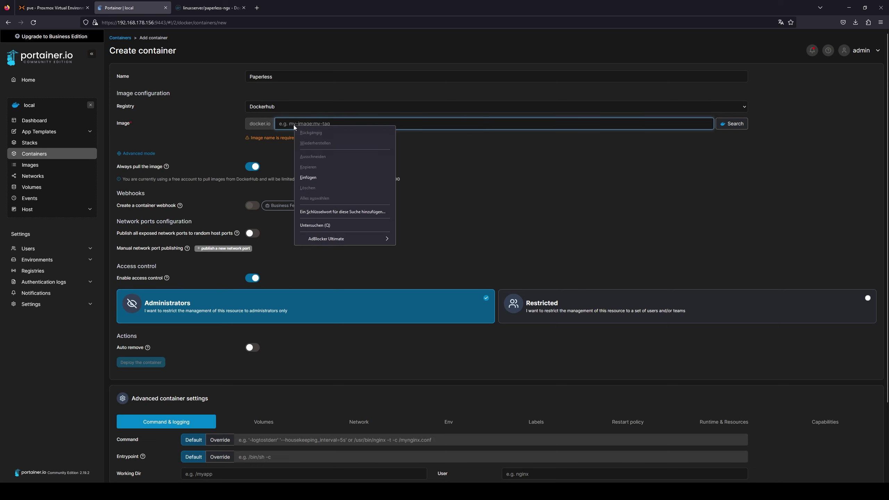
pyautogui.click(307, 177)
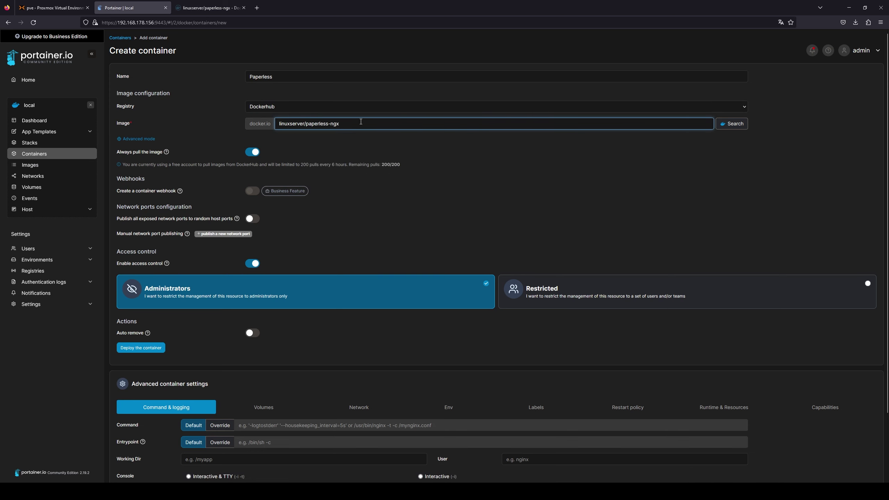
# Search Docker Hub for linuxserver/paperless-ngx to confirm the single match, then return to the form.
pyautogui.click(731, 127)
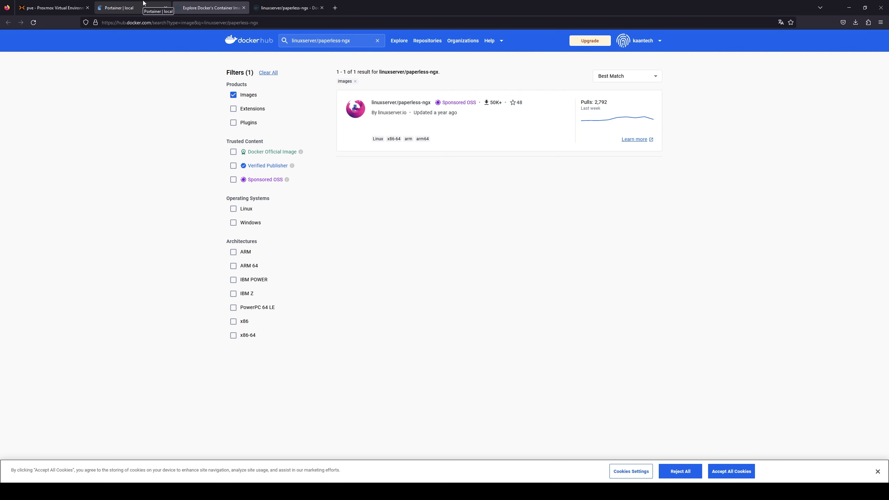
pyautogui.click(142, 4)
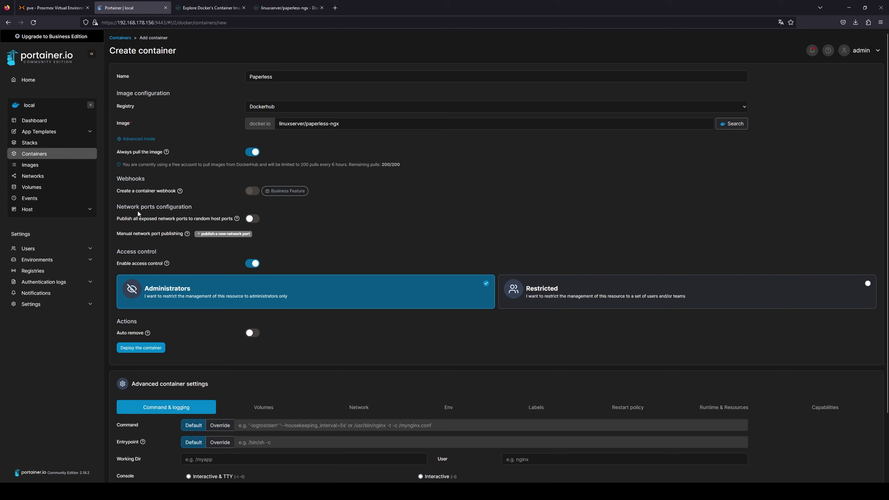
# Enable publishing all exposed ports to random host ports and add a manual port mapping row.
pyautogui.click(137, 138)
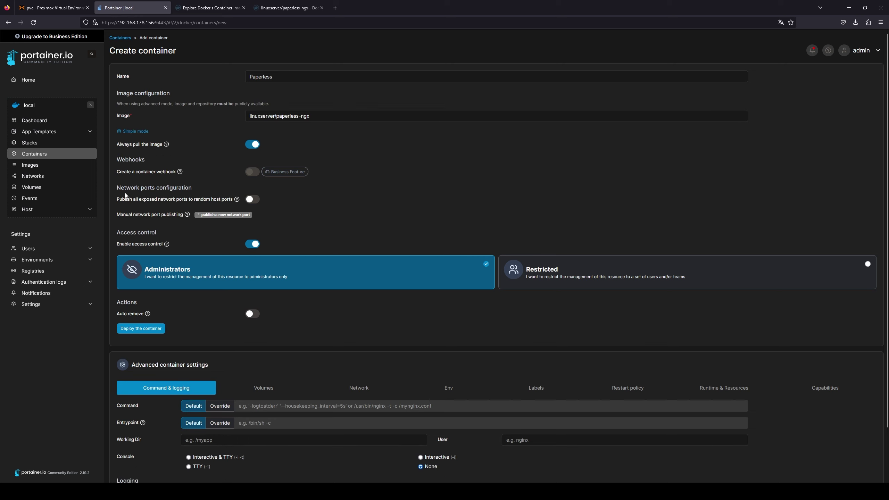
pyautogui.click(140, 132)
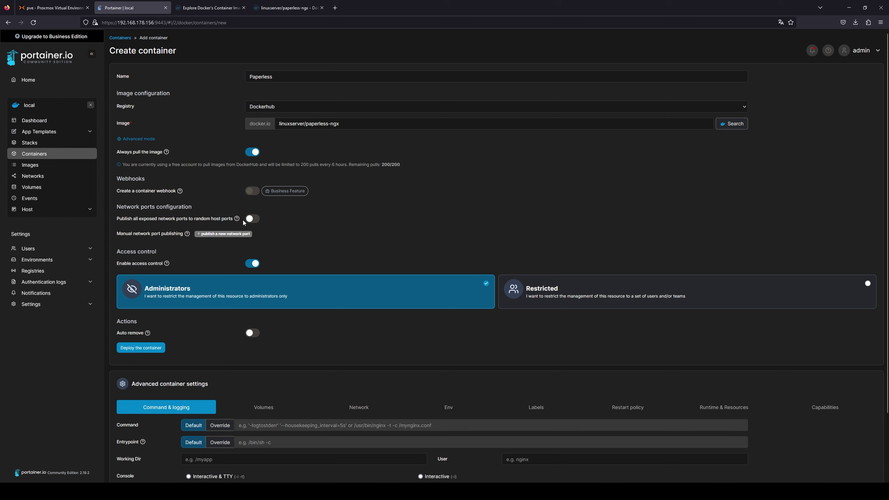
pyautogui.click(255, 219)
pyautogui.scroll(-1, 181, 241)
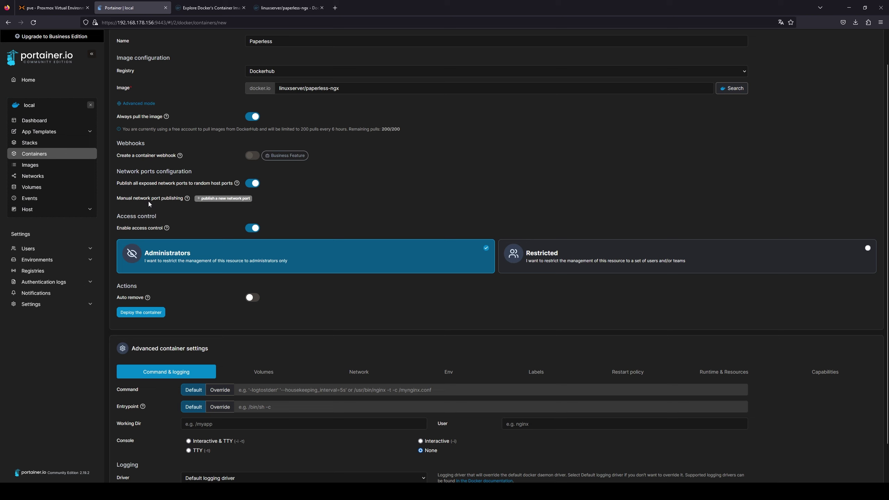
pyautogui.click(220, 198)
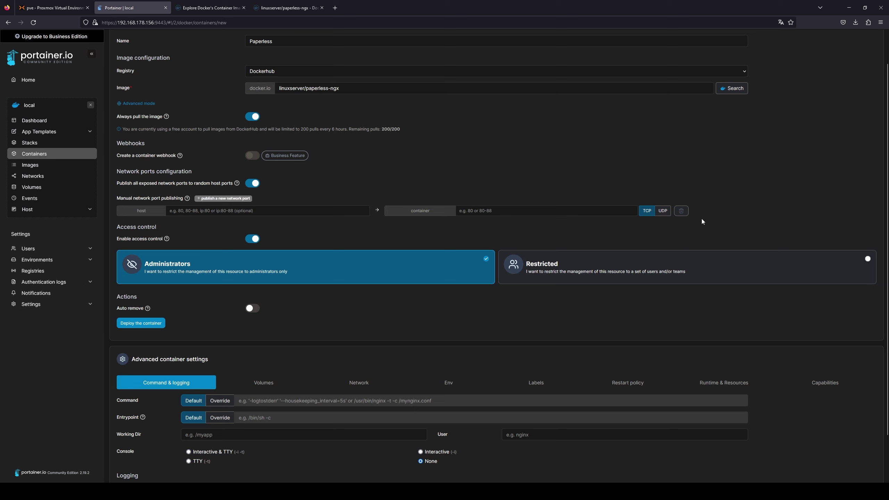
pyautogui.click(680, 211)
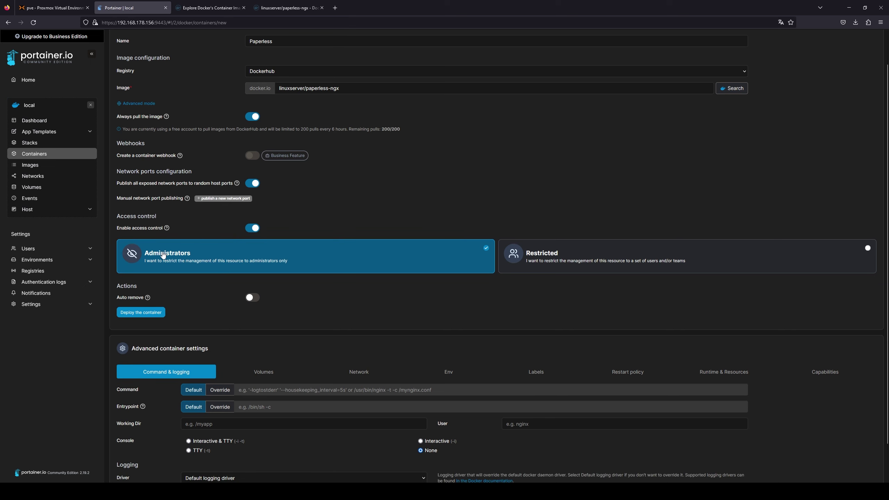
pyautogui.scroll(-1, 146, 184)
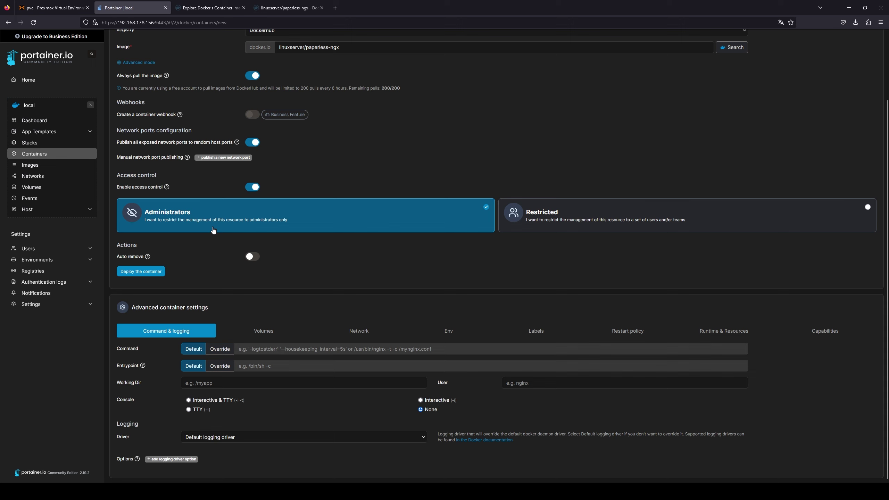
pyautogui.click(548, 210)
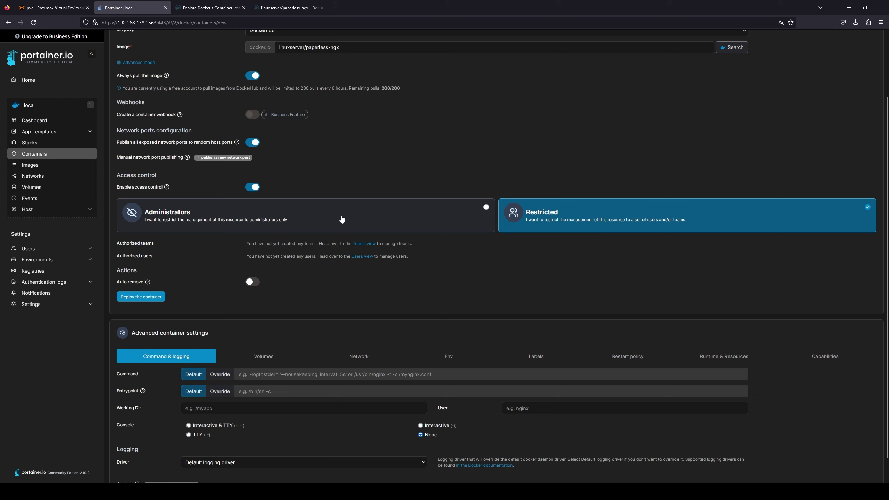
pyautogui.click(259, 188)
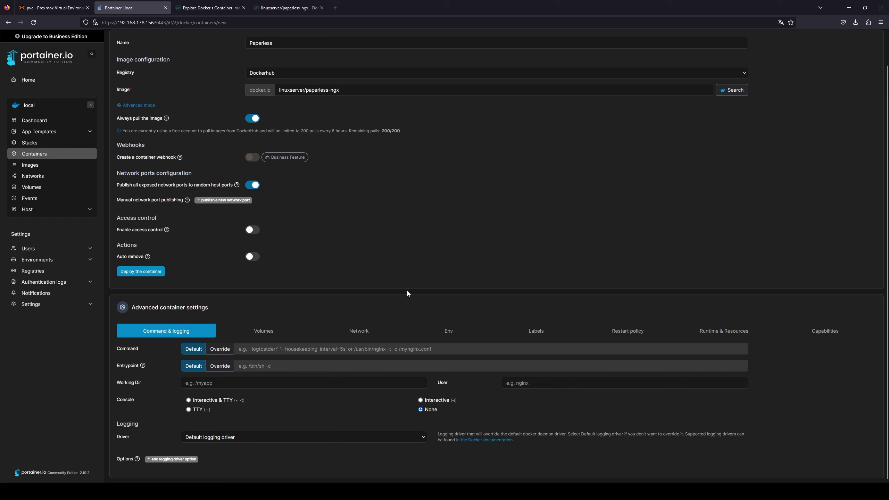
pyautogui.scroll(2, 266, 360)
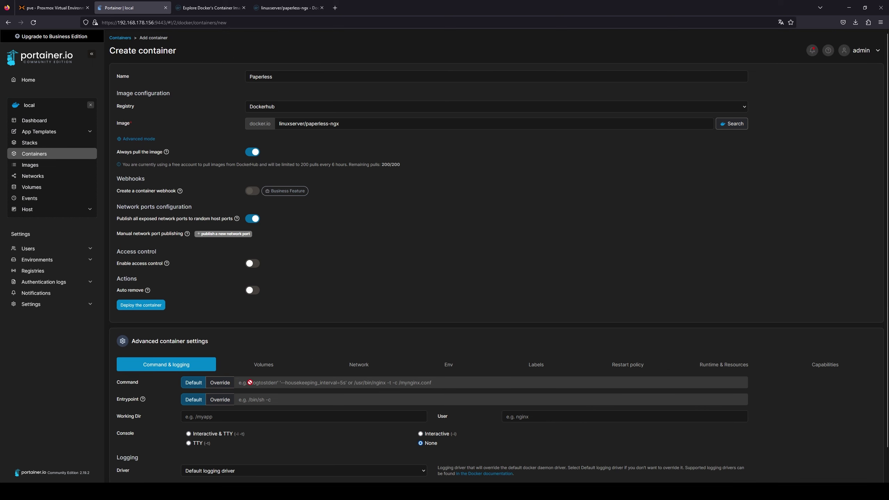
pyautogui.scroll(-1, 266, 360)
pyautogui.scroll(-1, 355, 383)
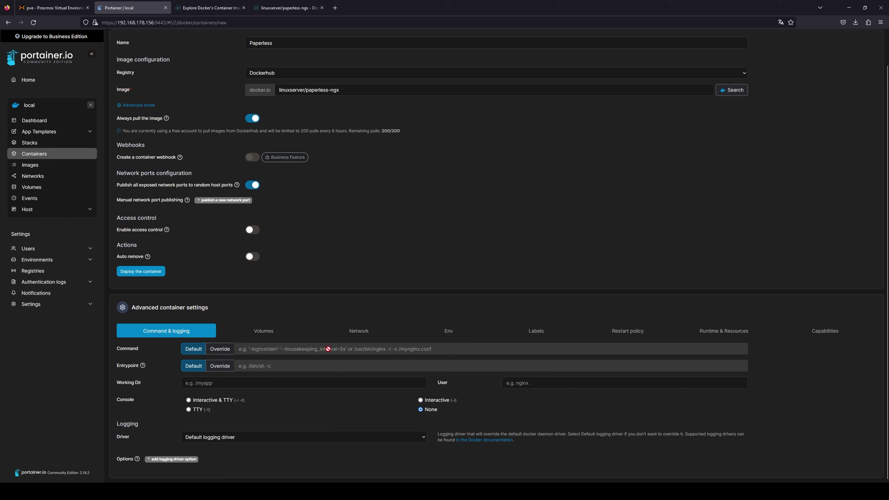
# Browse the Volumes, Network, Env and Labels settings, ending on the Restart policy tab.
pyautogui.click(274, 333)
pyautogui.click(358, 365)
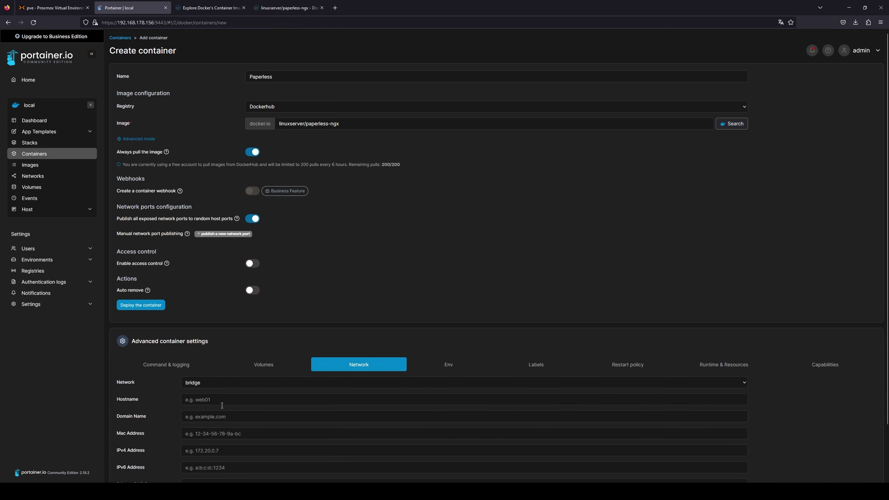
pyautogui.scroll(-2, 228, 398)
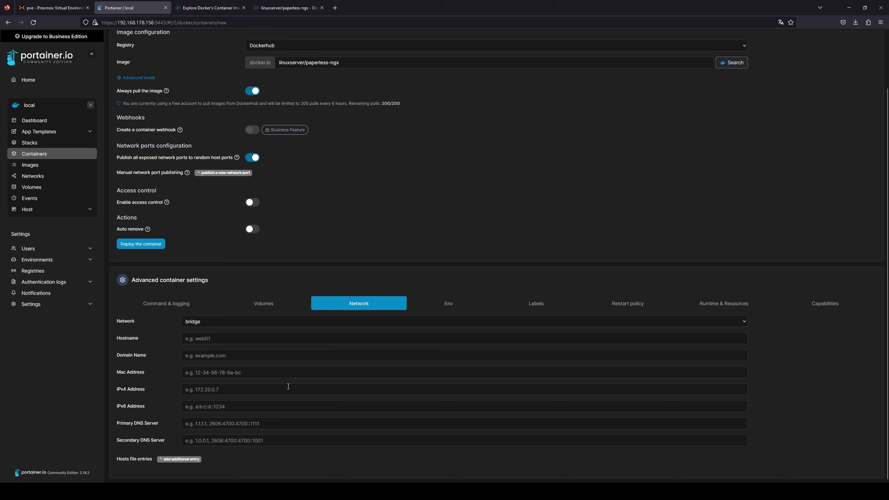
pyautogui.click(454, 307)
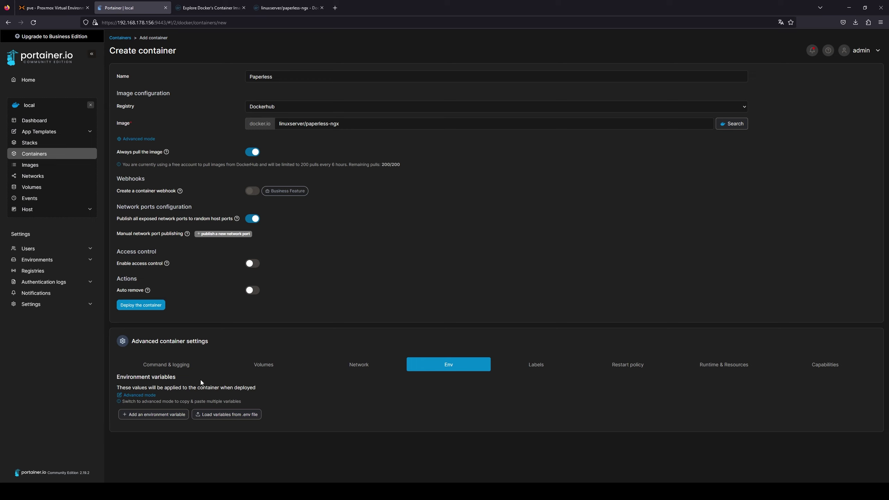
pyautogui.click(538, 370)
pyautogui.click(634, 372)
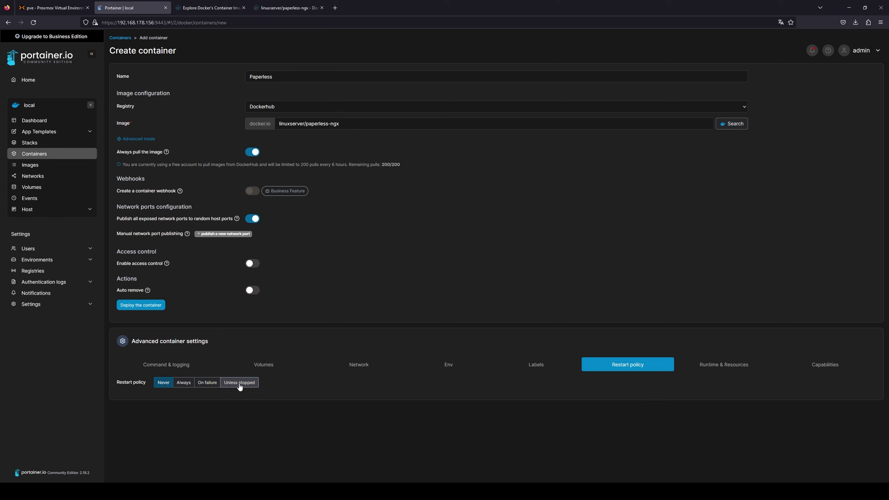
# Change the Paperless restart policy from Never to Always.
pyautogui.click(183, 382)
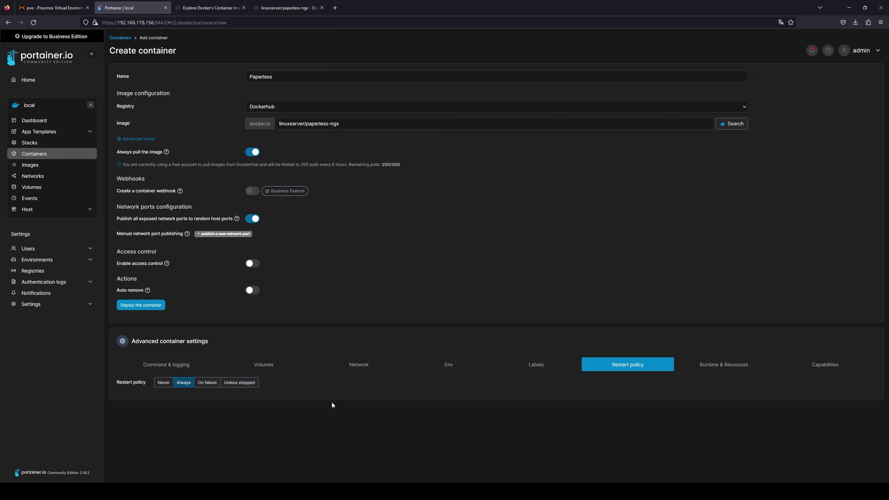
# Review the Runtime & Resources settings, leaving memory and CPU unlimited.
pyautogui.click(699, 368)
pyautogui.scroll(-3, 315, 338)
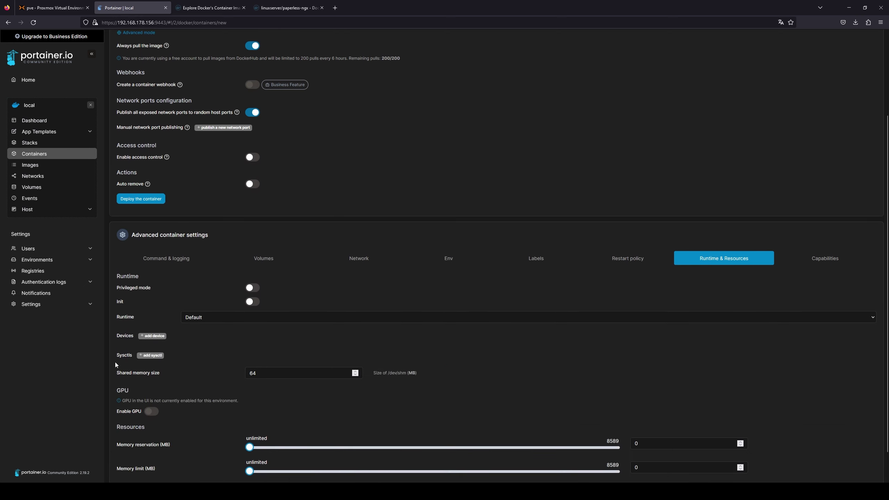
pyautogui.scroll(-1, 451, 359)
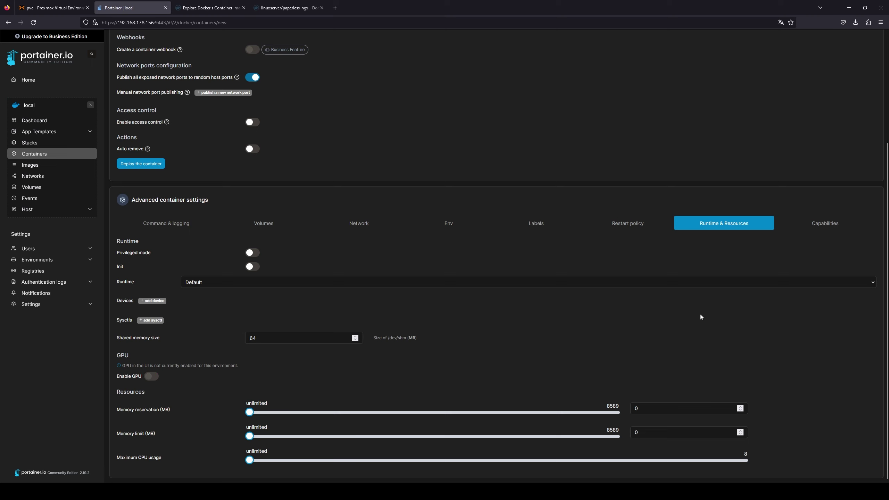
# Check the Capabilities settings, deploy the Paperless container, and return to the Docker Hub page.
pyautogui.click(828, 226)
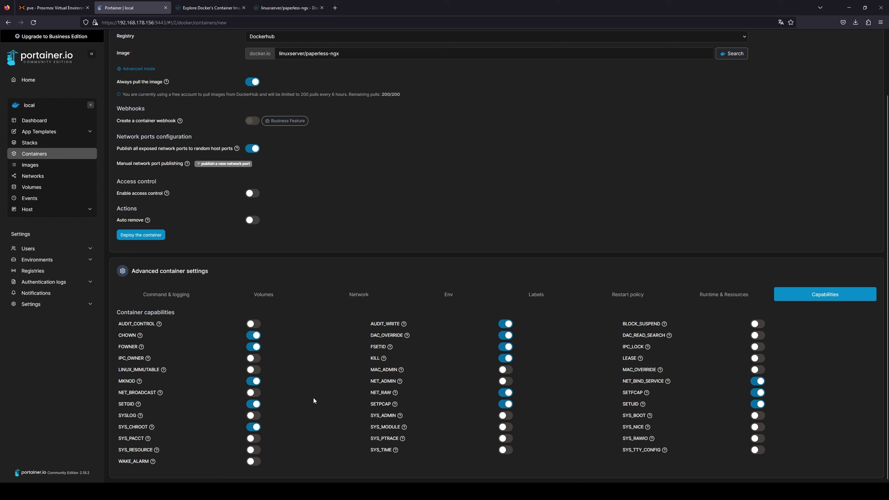
pyautogui.scroll(3, 316, 376)
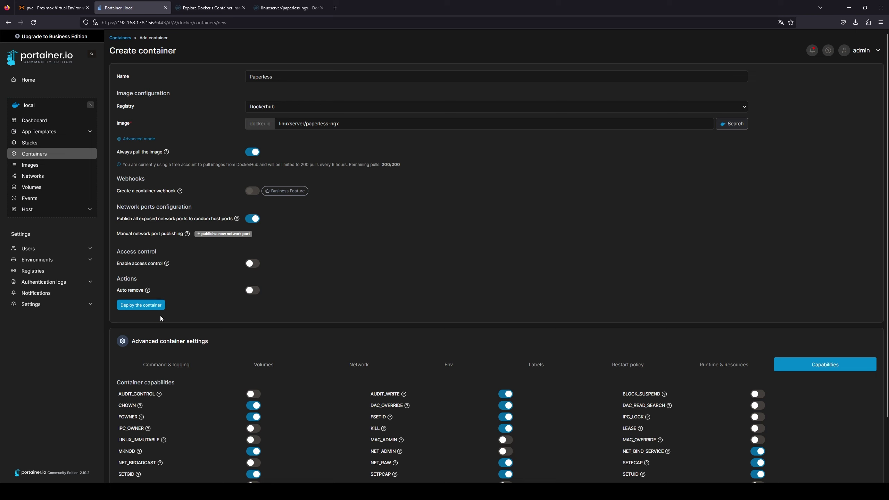
pyautogui.click(154, 306)
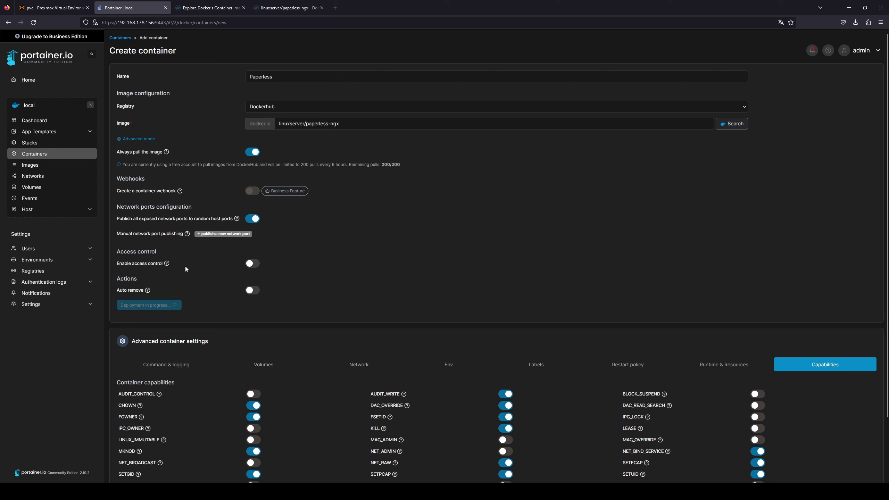
pyautogui.click(293, 4)
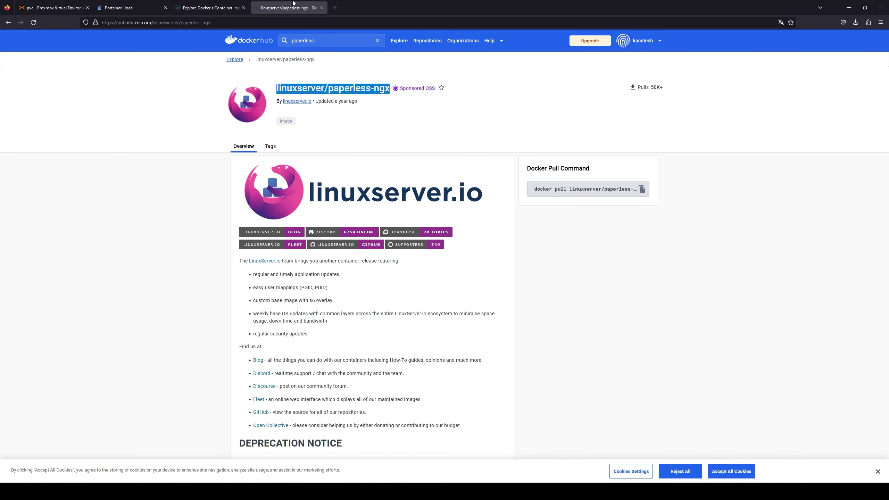
# Read the linuxserver/paperless-ngx setup notes, then return to Portainer's container list.
pyautogui.scroll(-10, 278, 222)
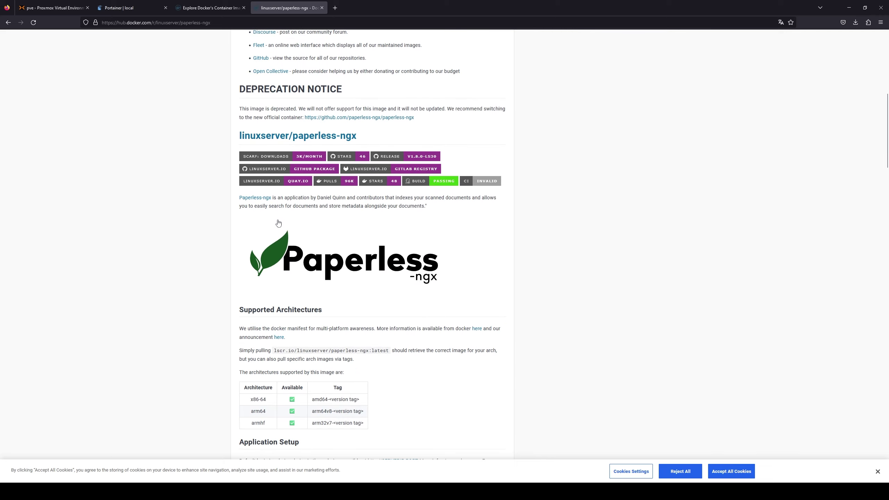
pyautogui.scroll(-6, 278, 223)
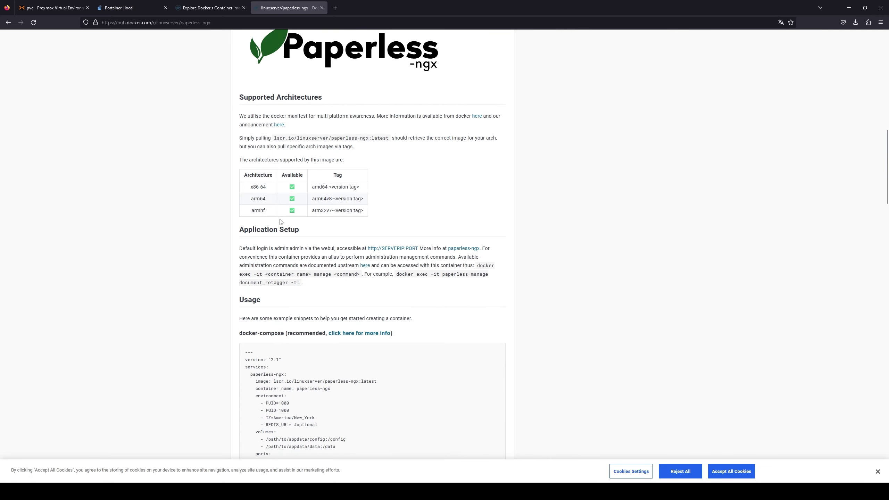
pyautogui.scroll(-11, 249, 260)
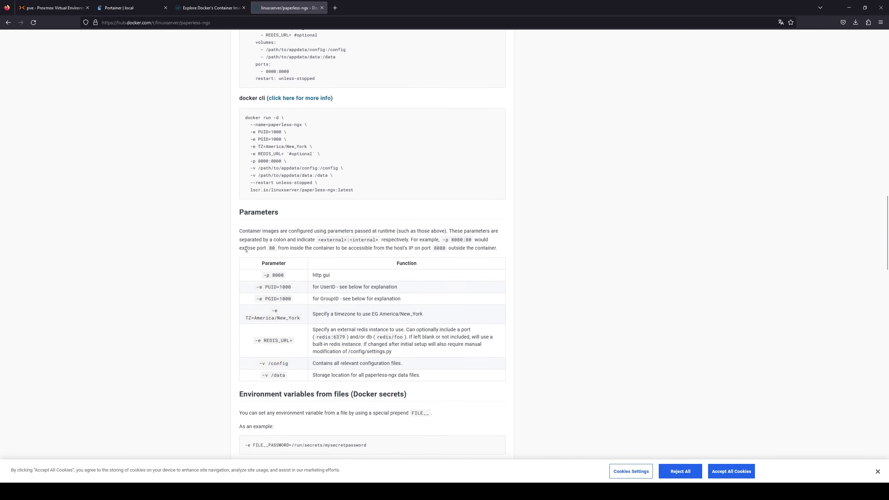
pyautogui.scroll(-16, 247, 249)
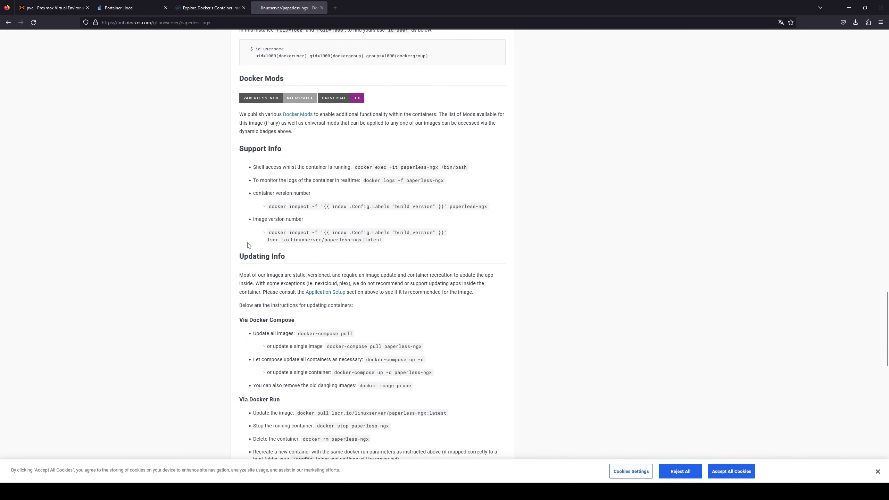
pyautogui.scroll(-13, 248, 245)
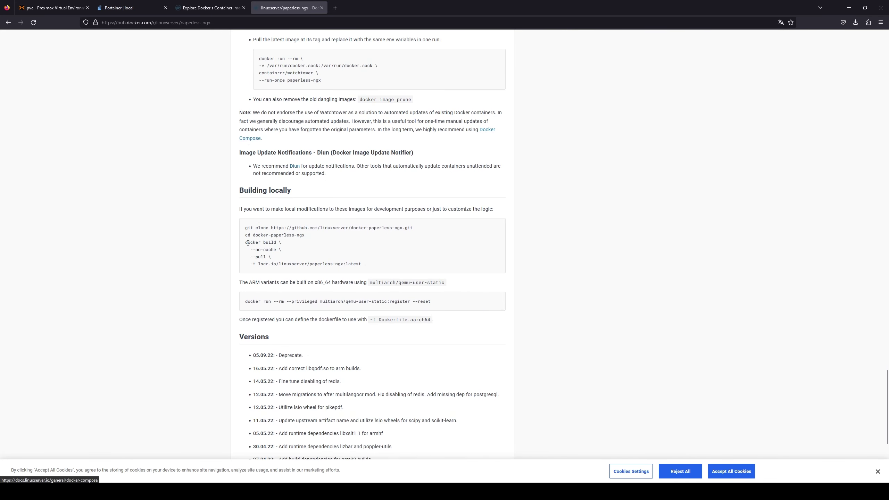
pyautogui.scroll(-4, 248, 244)
pyautogui.scroll(4, 248, 245)
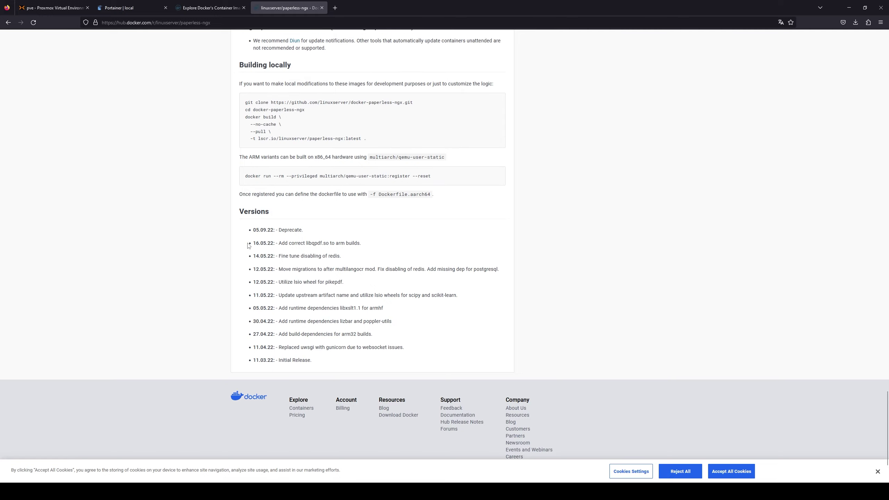
pyautogui.scroll(8, 247, 243)
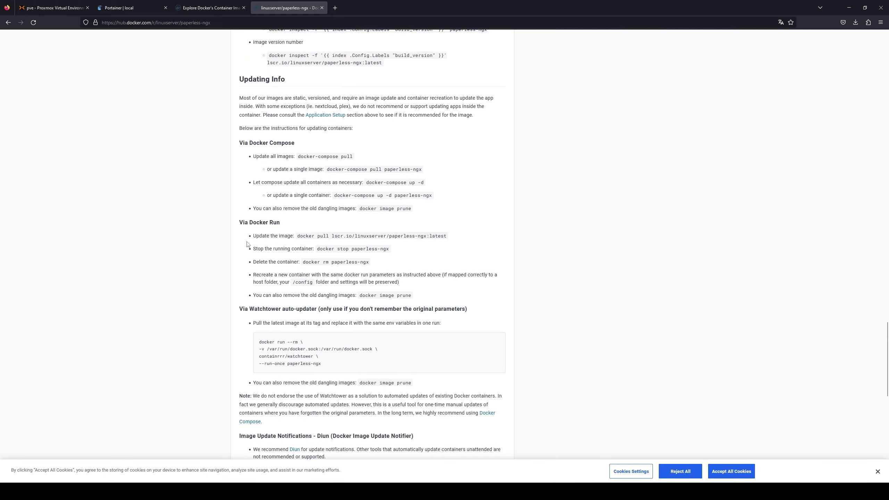
pyautogui.scroll(7, 246, 244)
pyautogui.scroll(20, 246, 244)
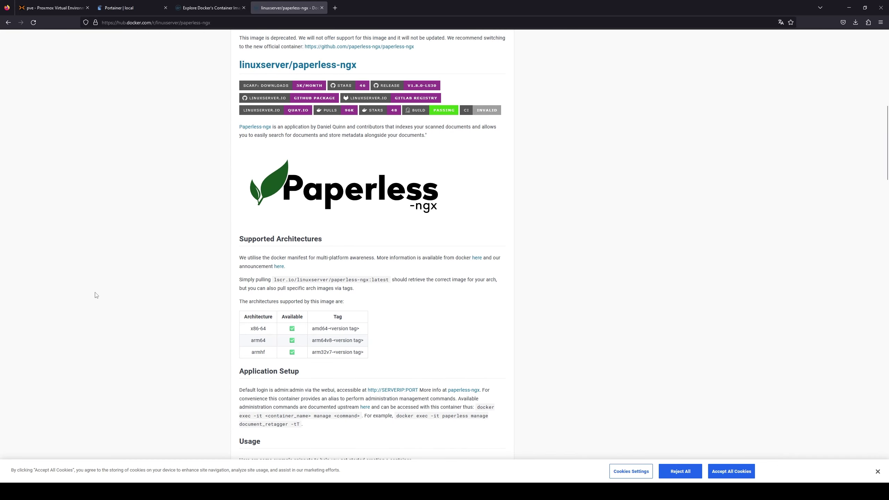
pyautogui.scroll(3, 93, 293)
pyautogui.scroll(-10, 94, 287)
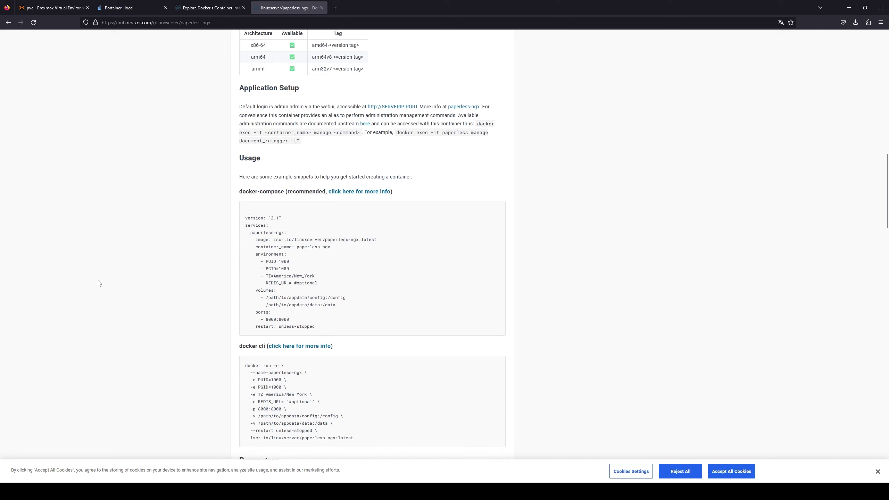
pyautogui.scroll(-3, 99, 283)
pyautogui.scroll(-5, 99, 283)
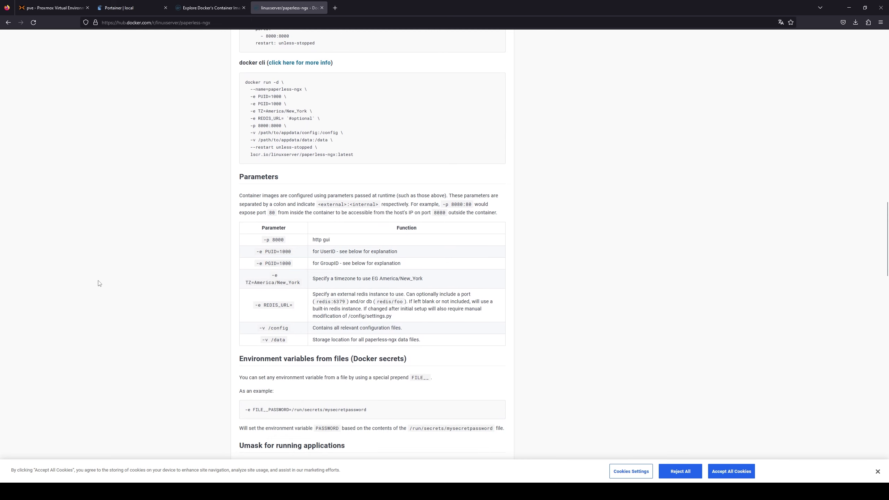
pyautogui.scroll(-3, 99, 283)
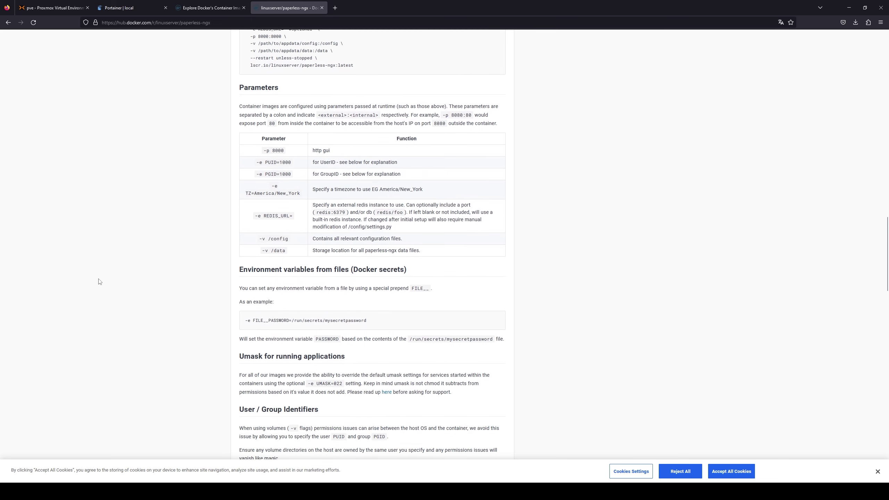
pyautogui.scroll(-3, 98, 281)
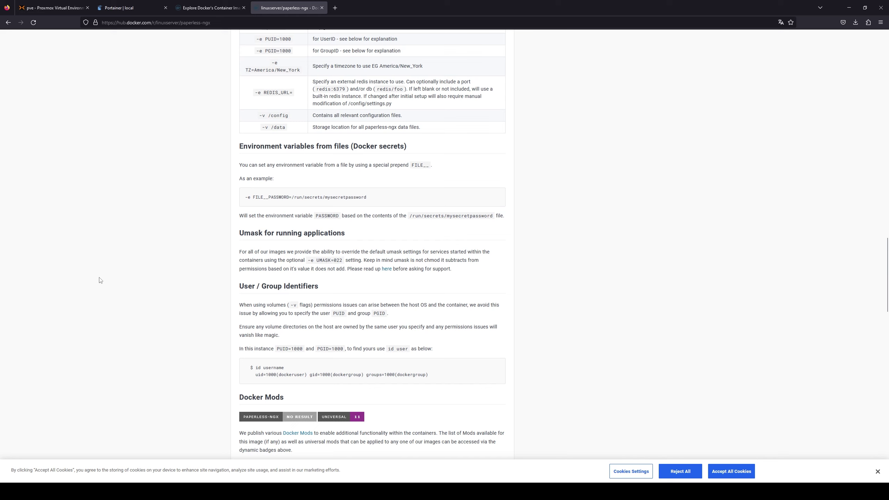
pyautogui.scroll(-4, 101, 280)
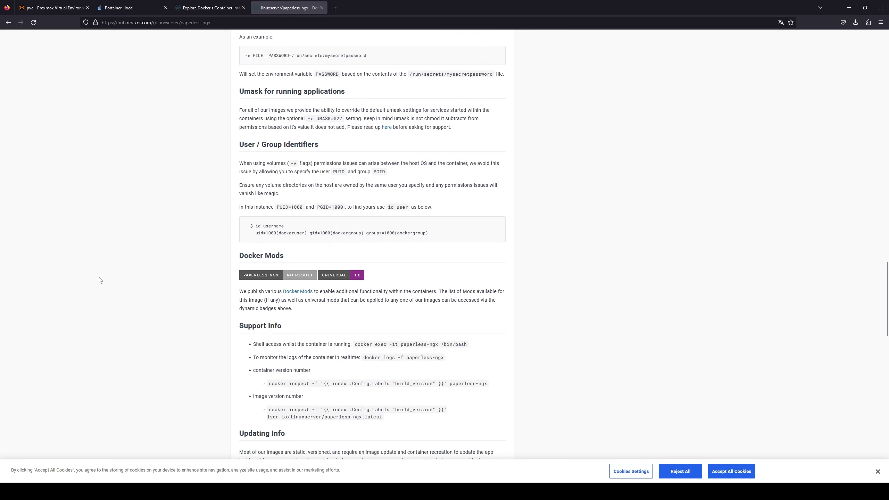
pyautogui.scroll(-4, 100, 280)
pyautogui.scroll(-5, 101, 279)
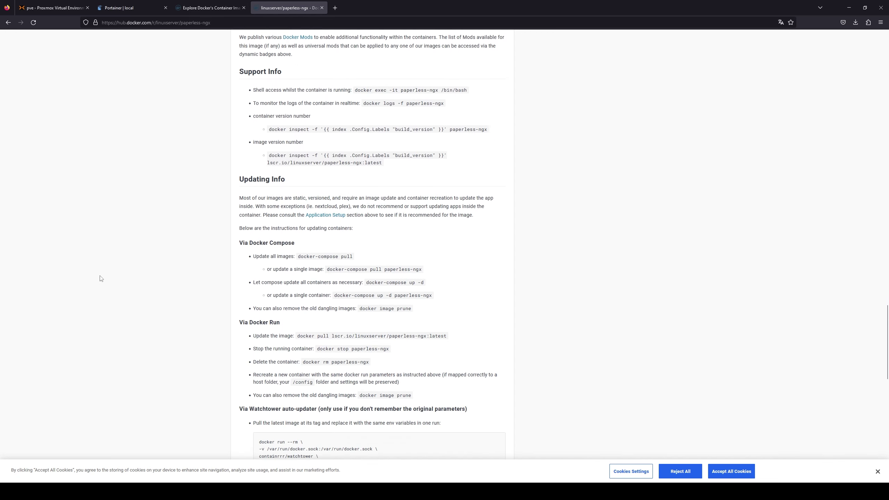
pyautogui.click(125, 7)
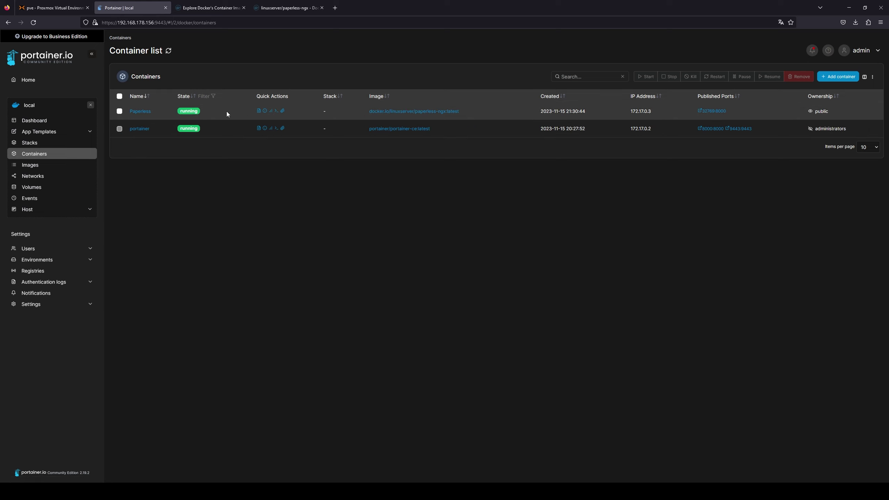
# Check the Paperless container in the container list, running on port 32768:8000 beside portainer.
pyautogui.click(120, 111)
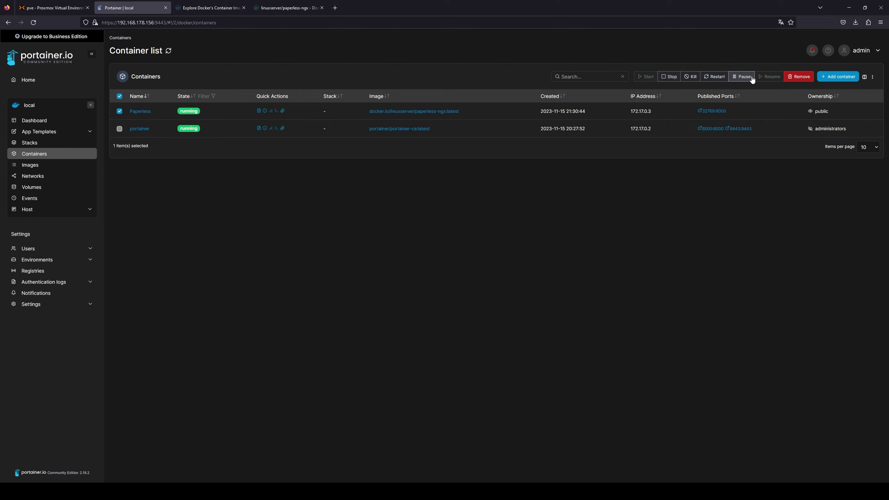
pyautogui.click(872, 78)
pyautogui.click(872, 78)
pyautogui.click(119, 112)
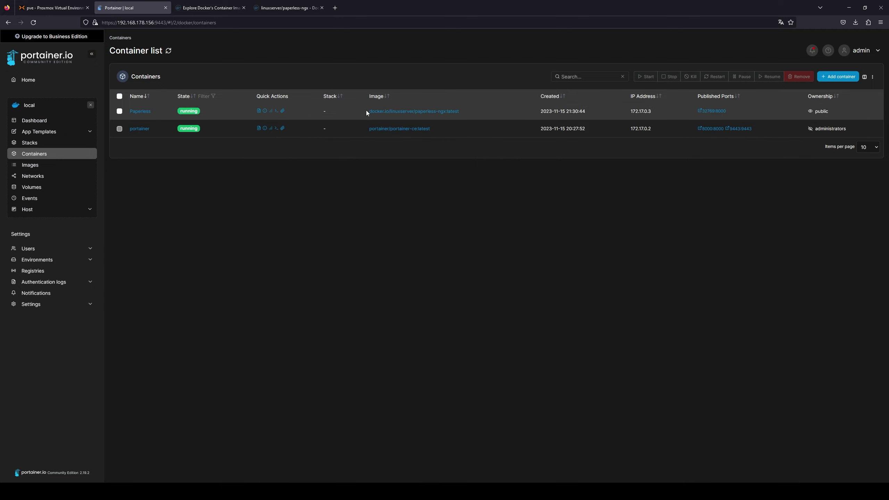
pyautogui.click(456, 116)
pyautogui.scroll(-10, 245, 260)
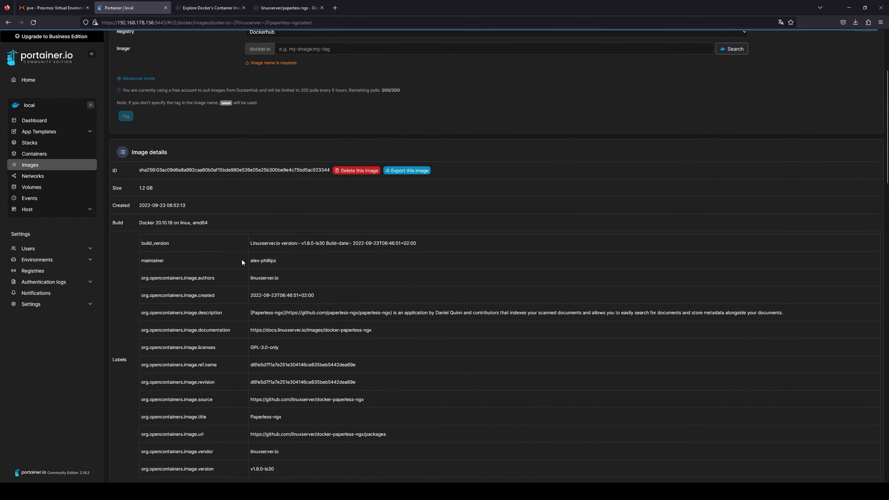
pyautogui.scroll(-1, 266, 292)
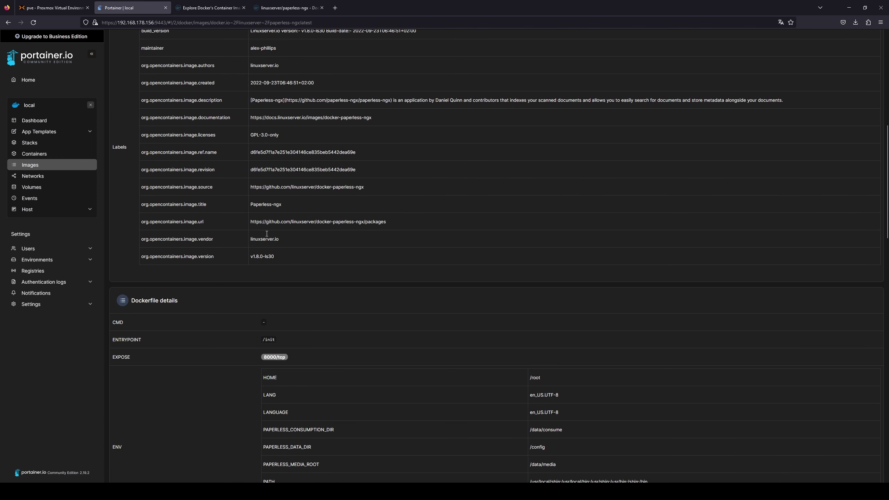
pyautogui.scroll(5, 234, 164)
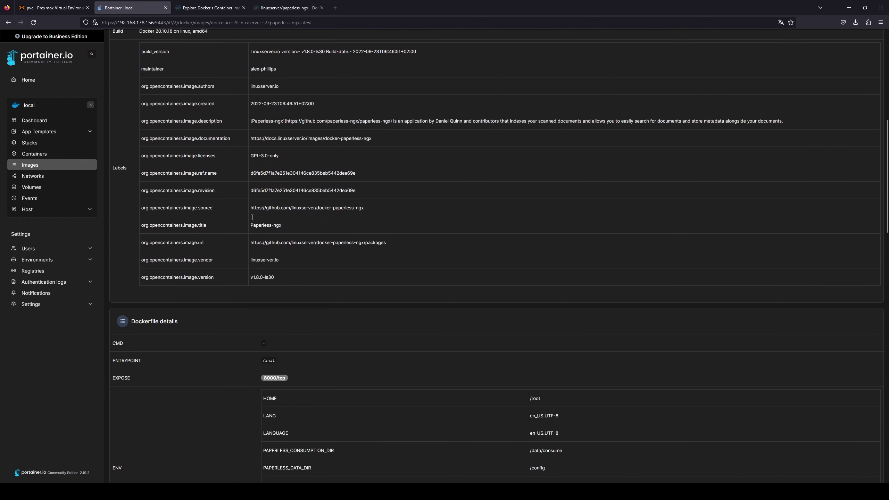
pyautogui.scroll(-8, 295, 310)
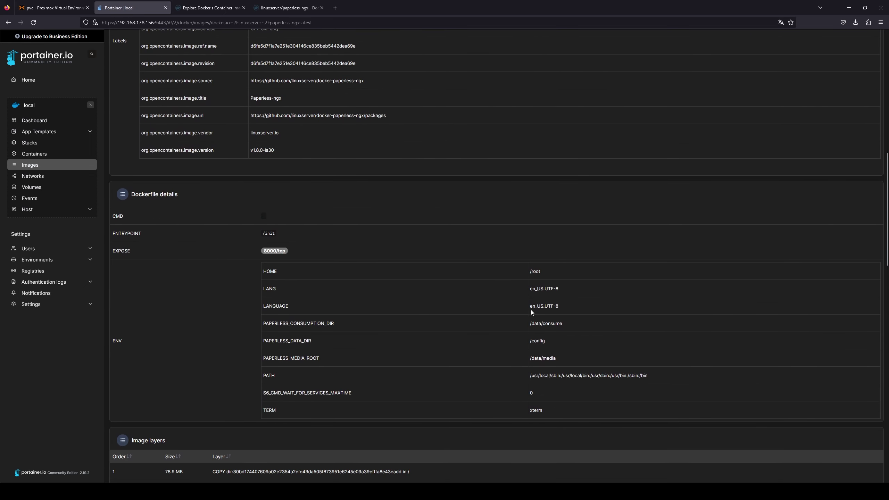
pyautogui.scroll(-7, 323, 290)
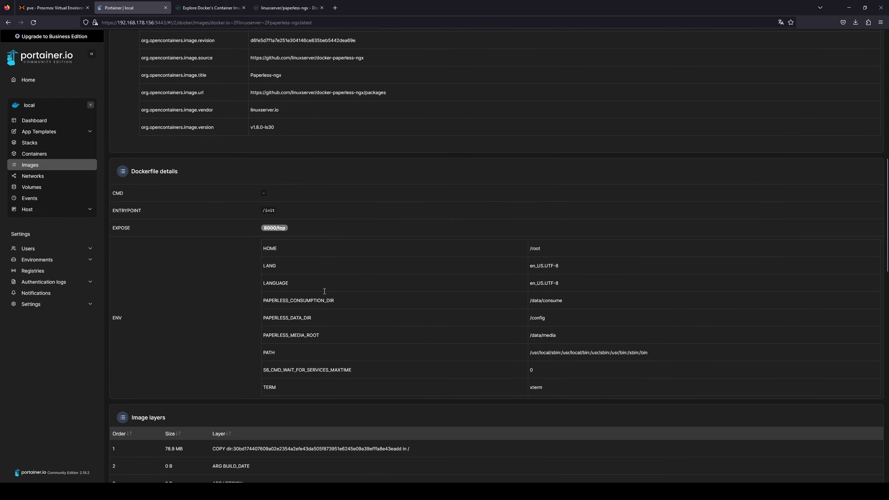
pyautogui.scroll(15, 308, 287)
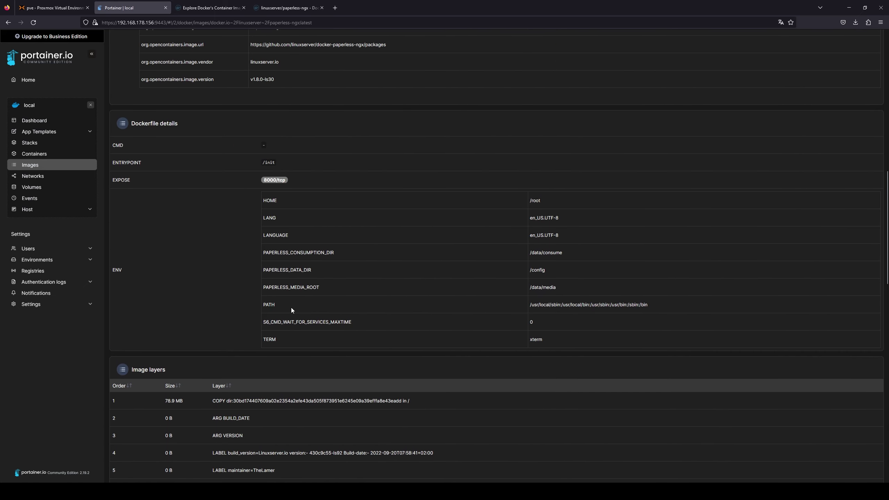
pyautogui.hotkey('alt', 'Left')
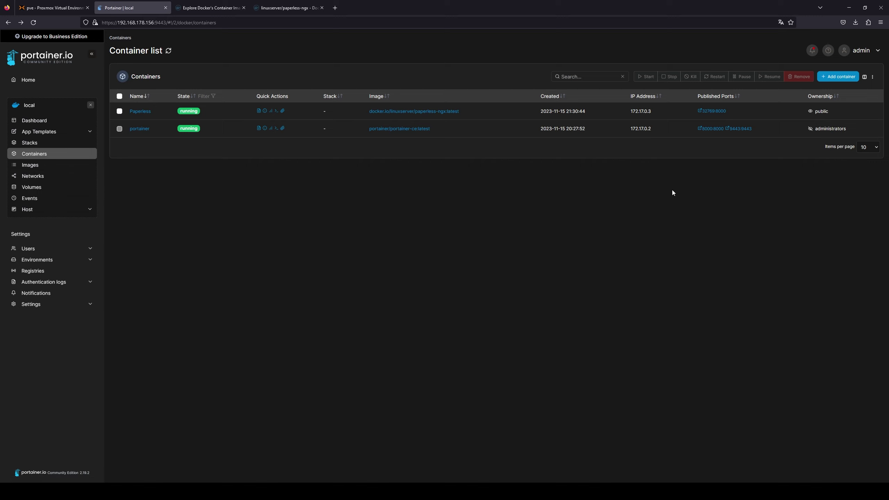
# Open Paperless's published port in a new tab and copy the server IP 192.168.178.156 from Portainer.
pyautogui.click(712, 111)
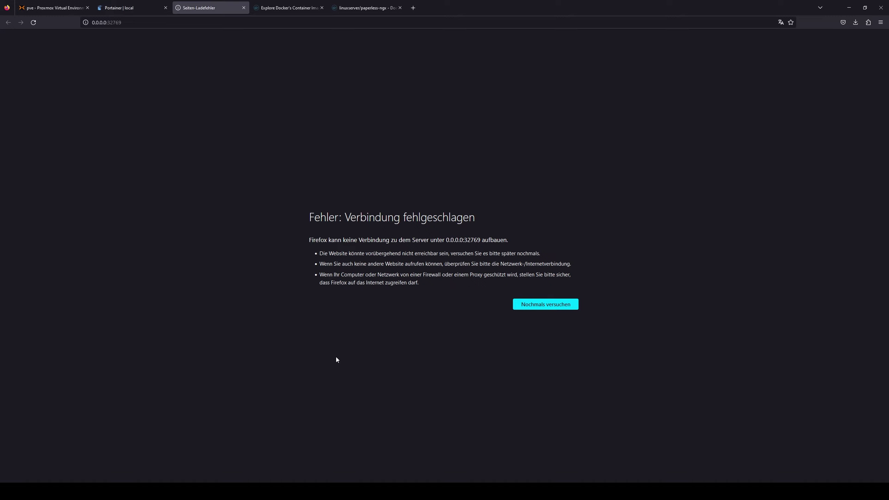
pyautogui.click(99, 23)
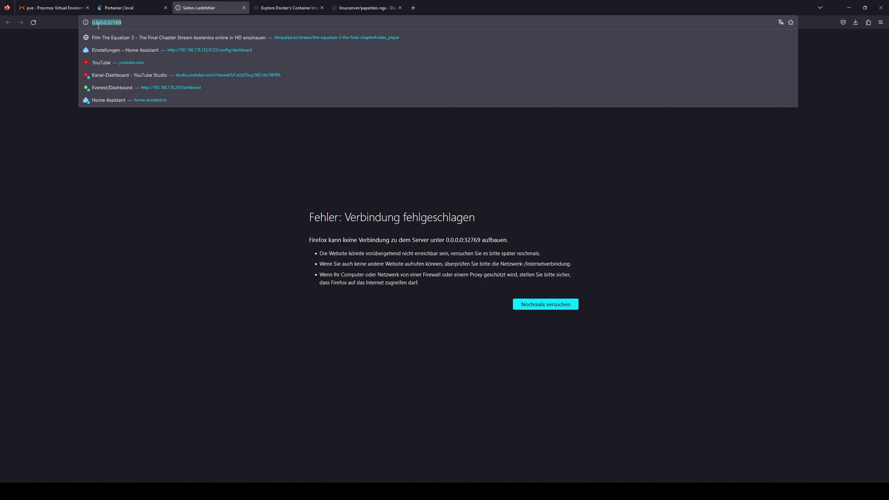
pyautogui.click(100, 23)
pyautogui.click(121, 8)
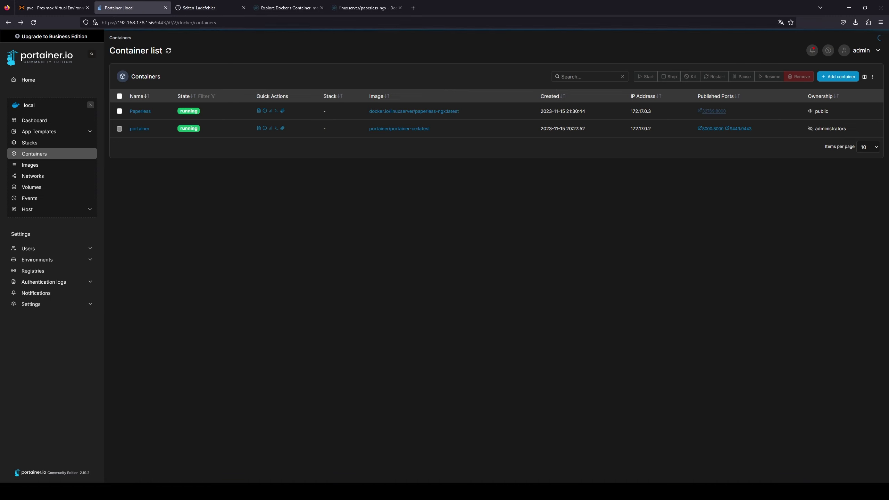
pyautogui.click(156, 23)
pyautogui.click(157, 23)
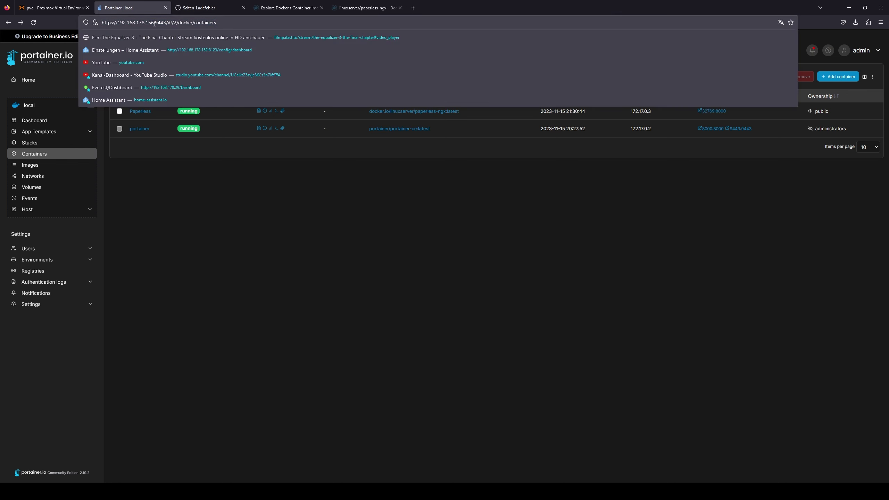
pyautogui.moveTo(155, 23); pyautogui.dragTo(117, 24)
pyautogui.hotkey('ctrl', 'c')
pyautogui.rightClick(135, 23)
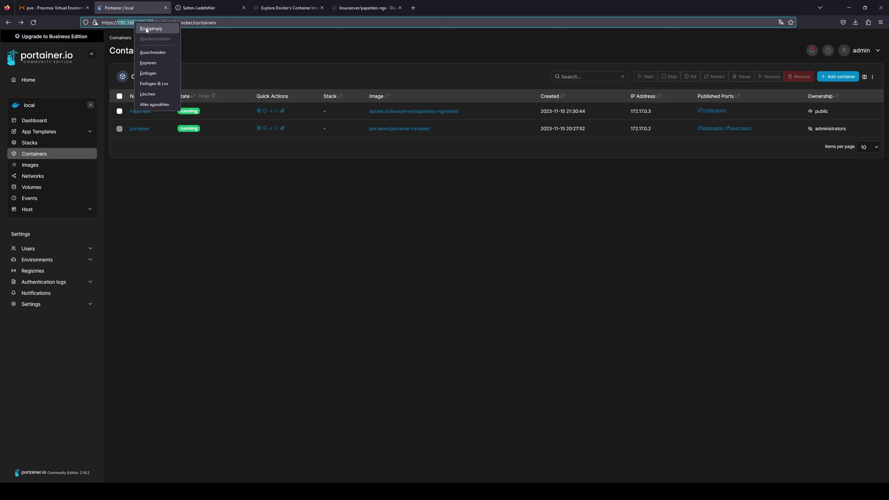
pyautogui.click(148, 62)
# Replace 0.0.0.0 in the new tab's address with 192.168.178.156 and load the page.
pyautogui.click(198, 8)
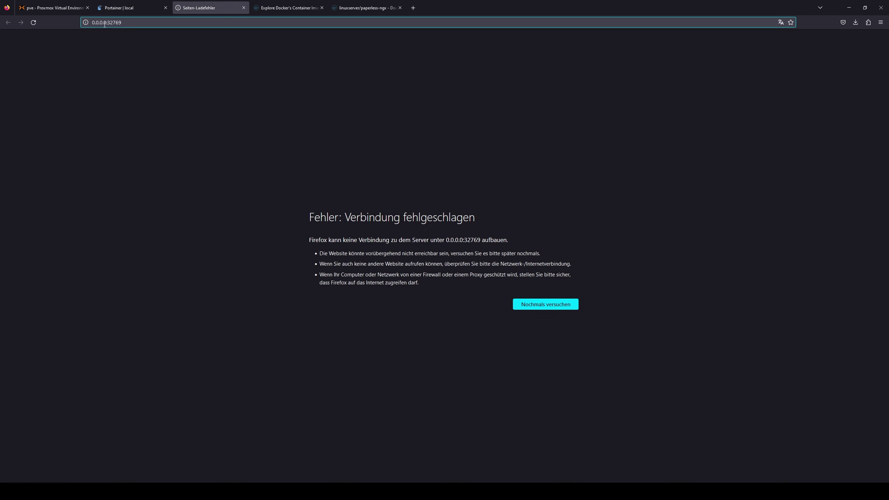
pyautogui.moveTo(106, 24); pyautogui.dragTo(85, 23)
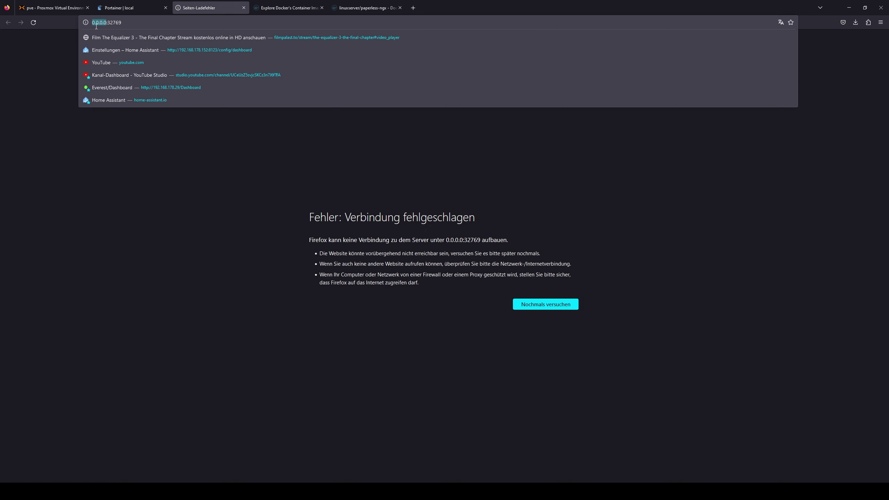
pyautogui.write('v')
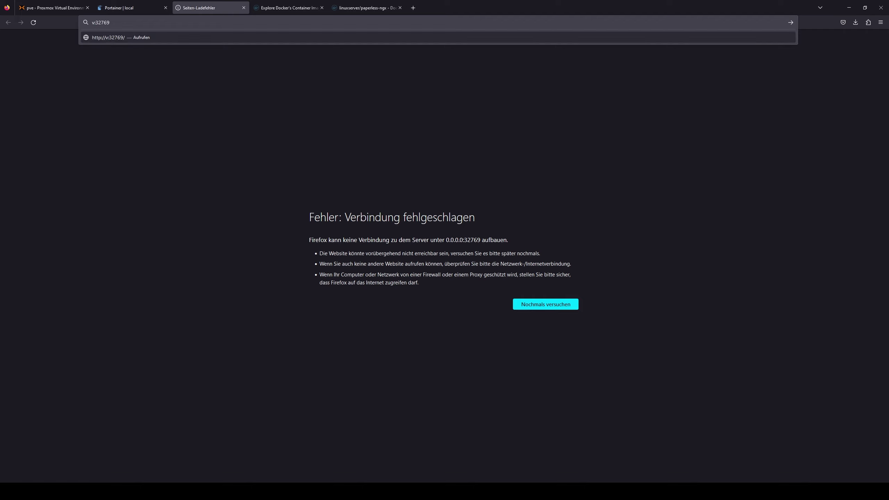
pyautogui.press('BackSpace')
pyautogui.hotkey('ctrl', 'v')
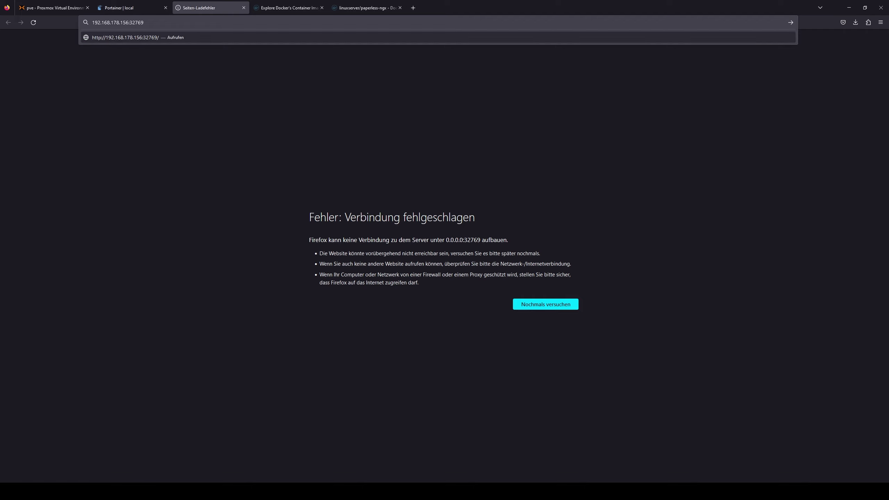
pyautogui.press('Return')
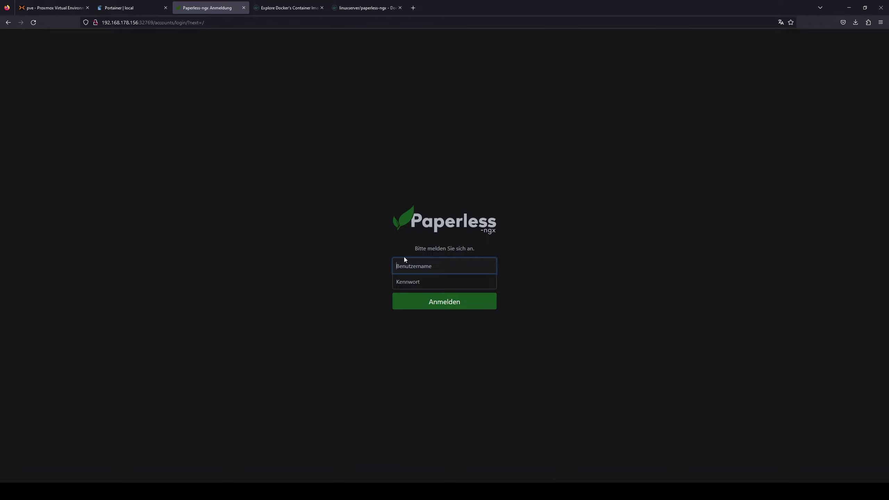
# Sign in with the Paperless username and password, and decline saving the login in Firefox.
pyautogui.press('Tab')
pyautogui.press('Return')
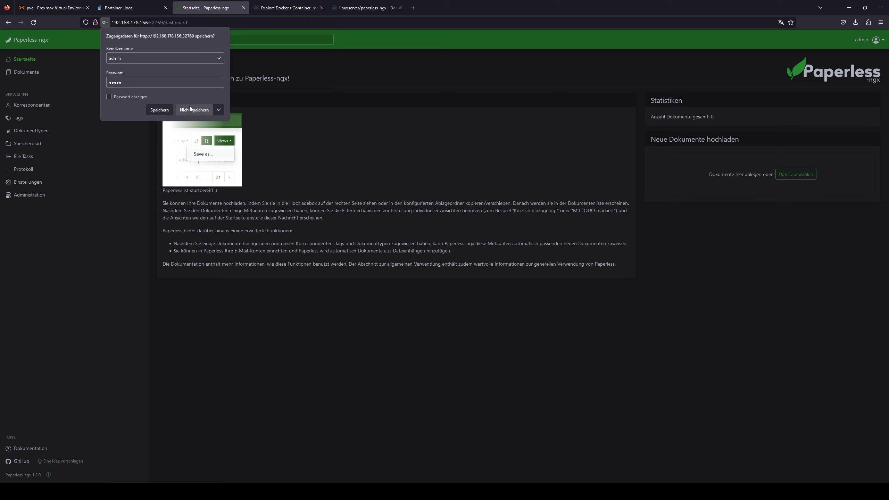
pyautogui.click(190, 111)
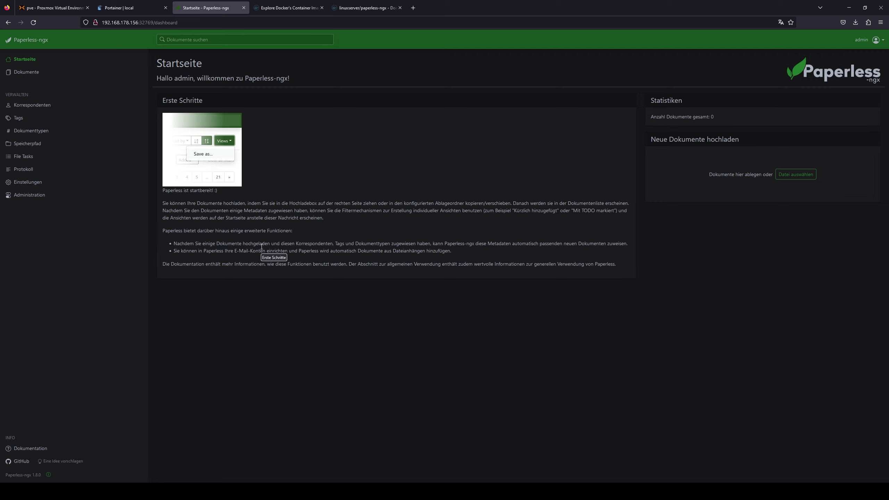
# Compare the Paperless dashboard and Portainer tabs, ending on Portainer's container list.
pyautogui.click(142, 4)
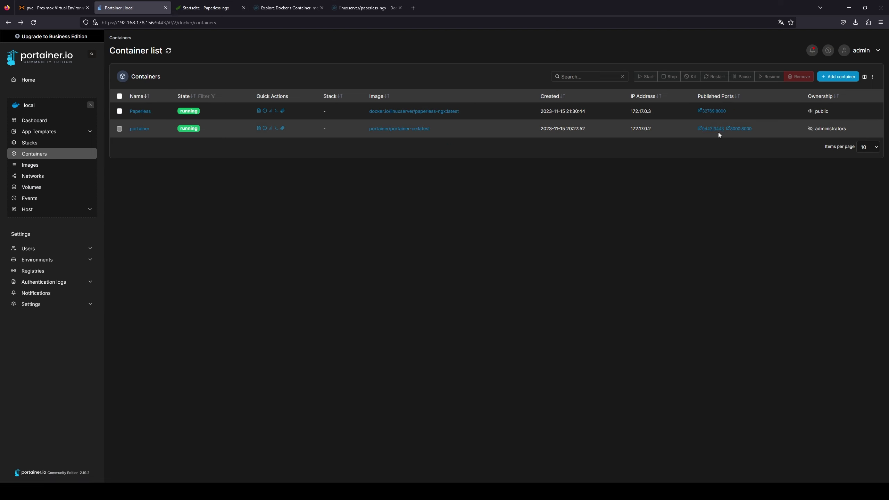
pyautogui.click(201, 4)
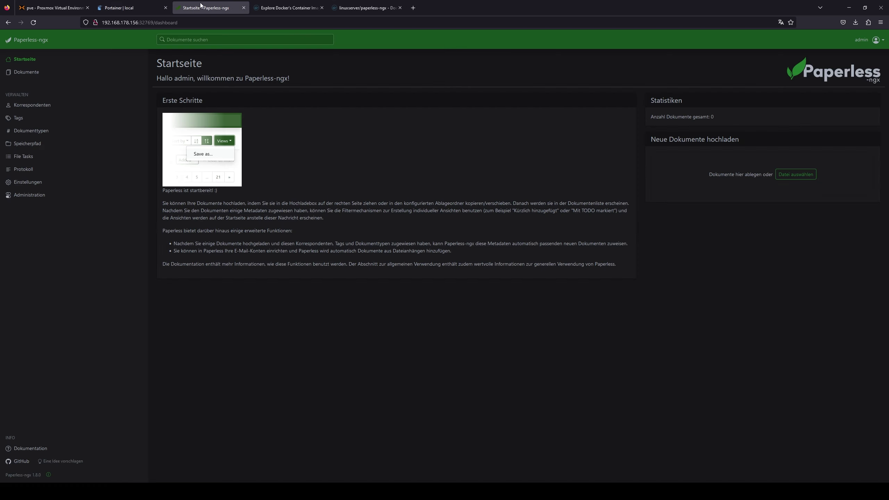
pyautogui.click(140, 8)
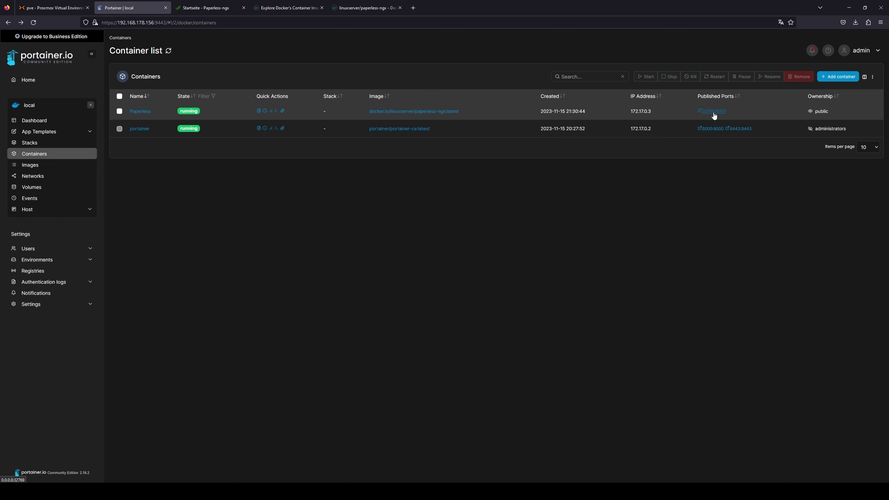
pyautogui.click(217, 8)
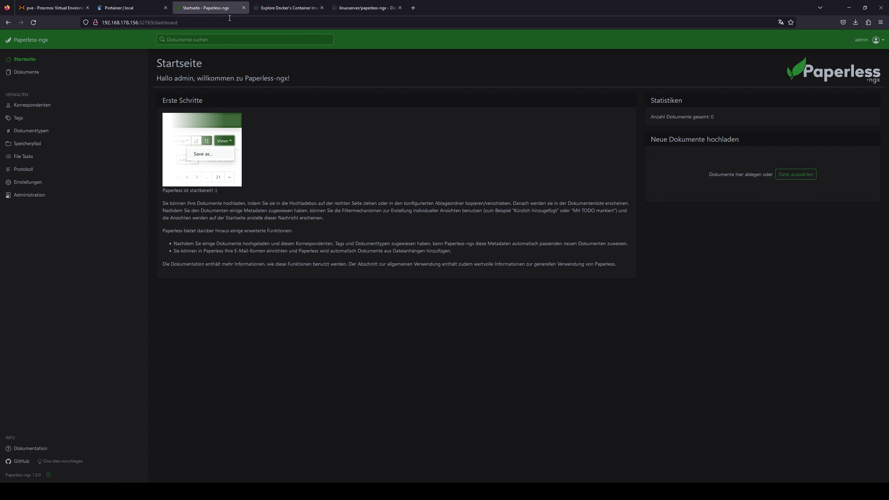
pyautogui.click(154, 8)
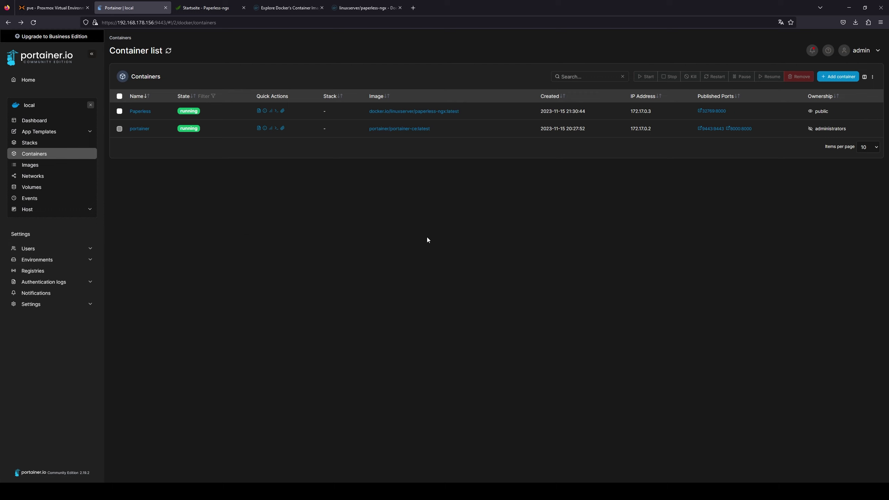
# Browse Paperless's Dokumente, document types, file tasks and administration pages.
pyautogui.click(210, 4)
pyautogui.click(27, 72)
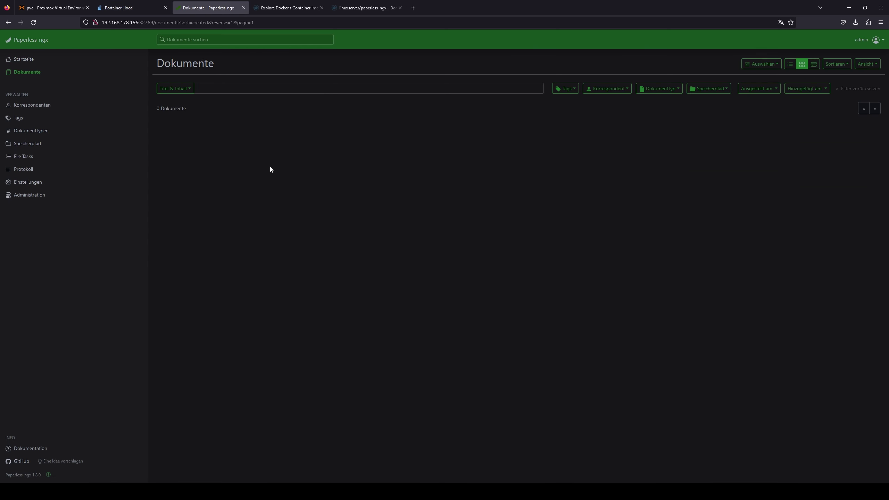
pyautogui.click(32, 131)
pyautogui.click(23, 157)
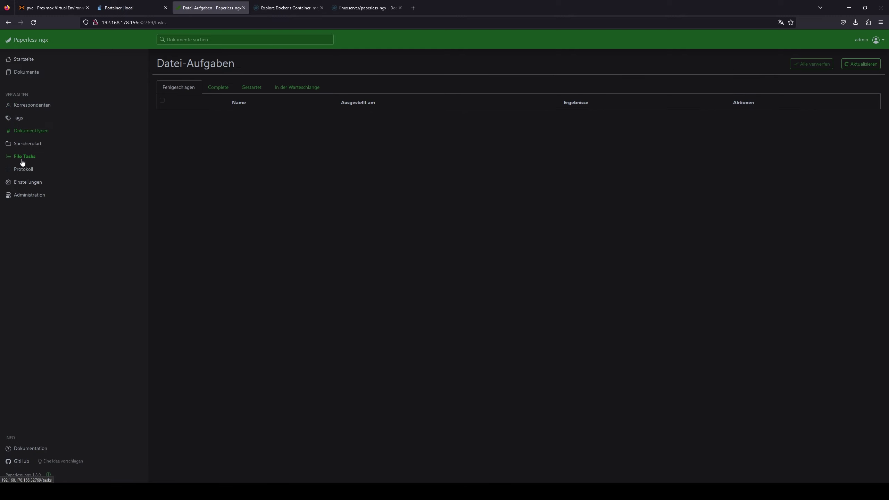
pyautogui.click(33, 195)
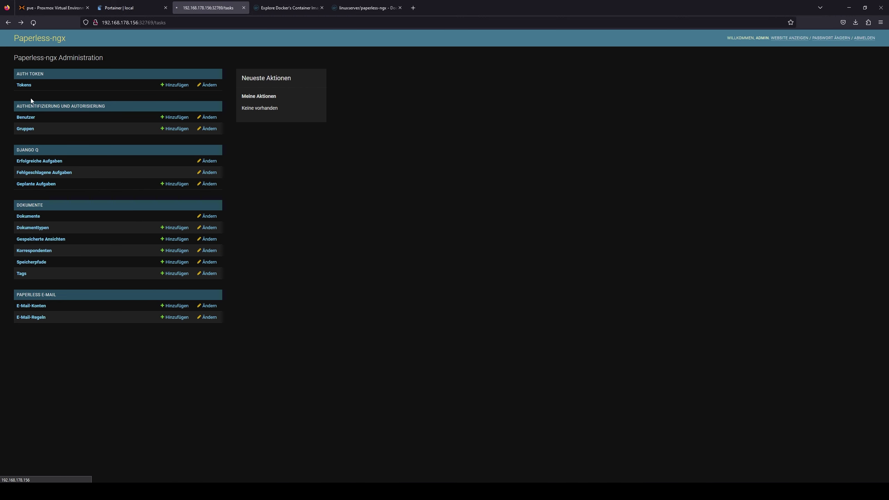
pyautogui.hotkey('alt', 'Left')
# Look through the Paperless settings' notification, saved views and general tabs.
pyautogui.click(23, 185)
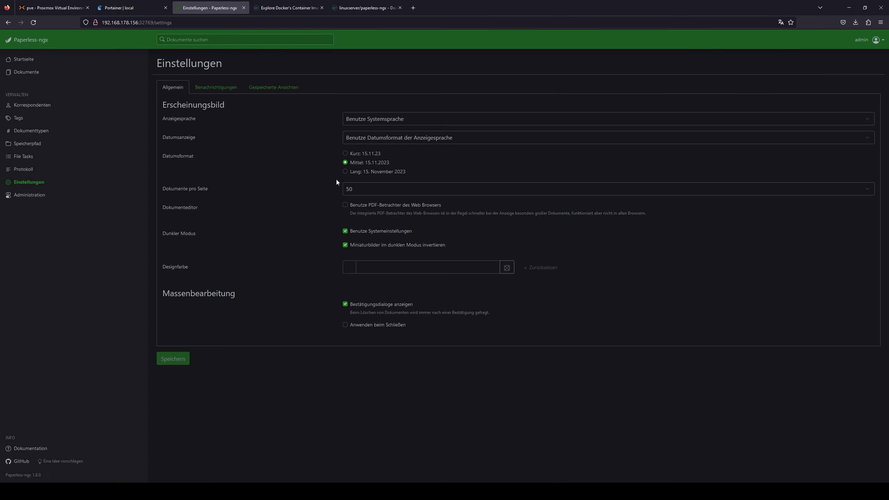
pyautogui.click(212, 88)
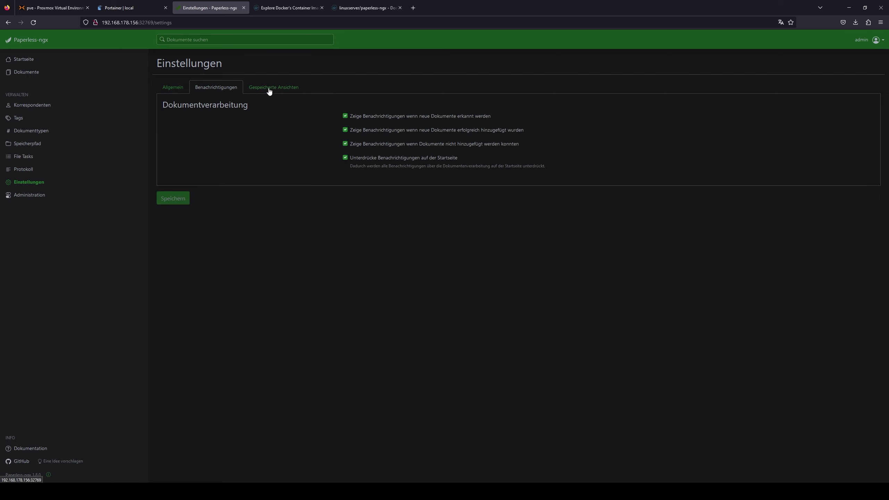
pyautogui.click(269, 88)
pyautogui.click(173, 88)
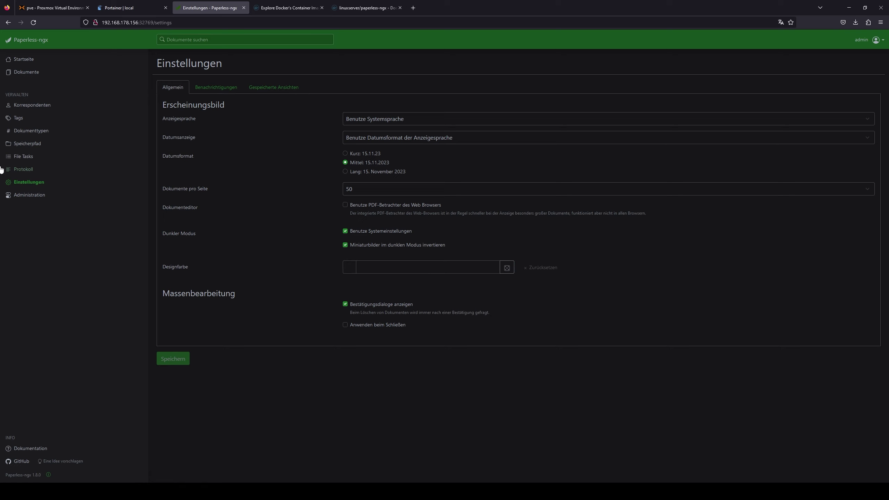
# Return to the Startseite dashboard and open the upload file picker.
pyautogui.click(23, 71)
pyautogui.click(24, 59)
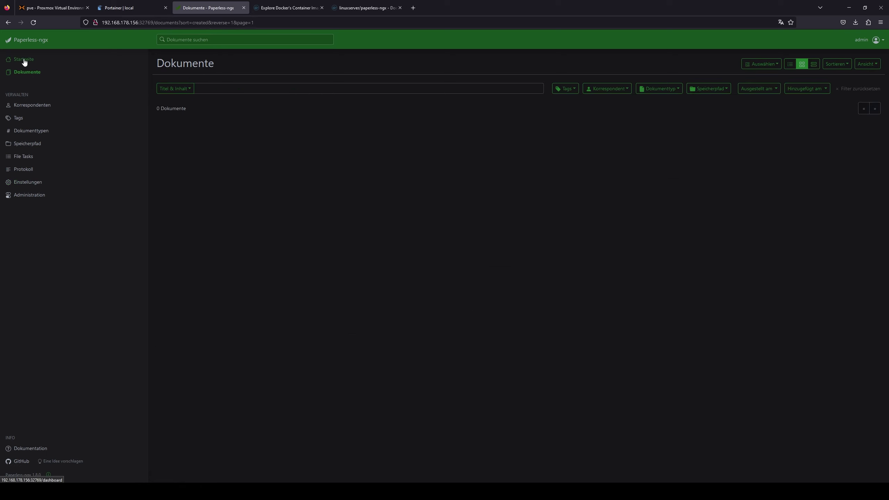
pyautogui.click(797, 173)
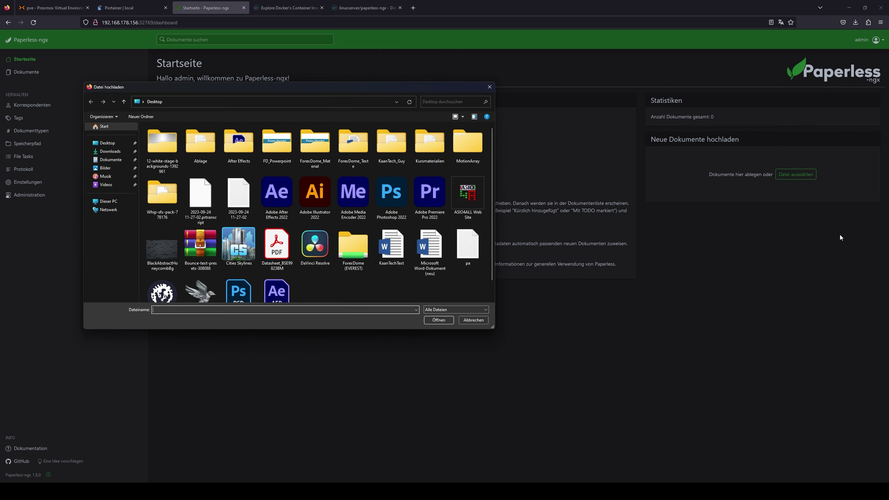
# Upload Ansicht1.pdf from the Ablage > Projekt folder.
pyautogui.doubleClick(201, 141)
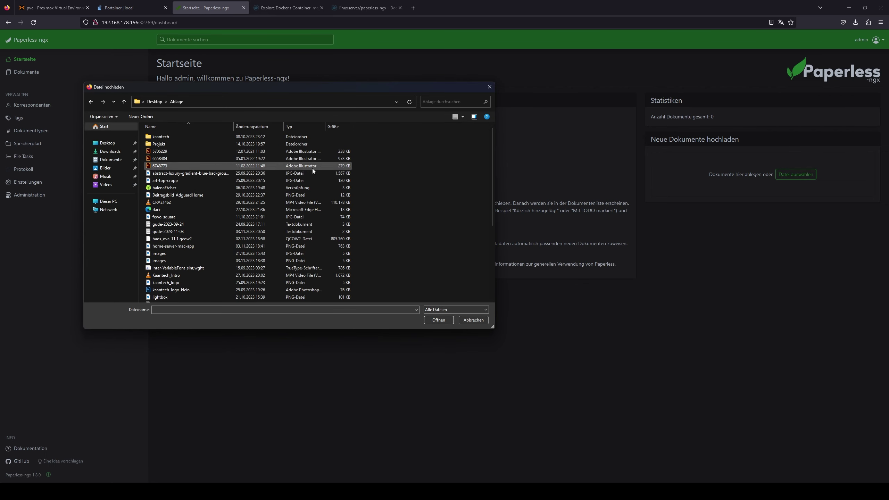
pyautogui.doubleClick(174, 144)
pyautogui.click(167, 138)
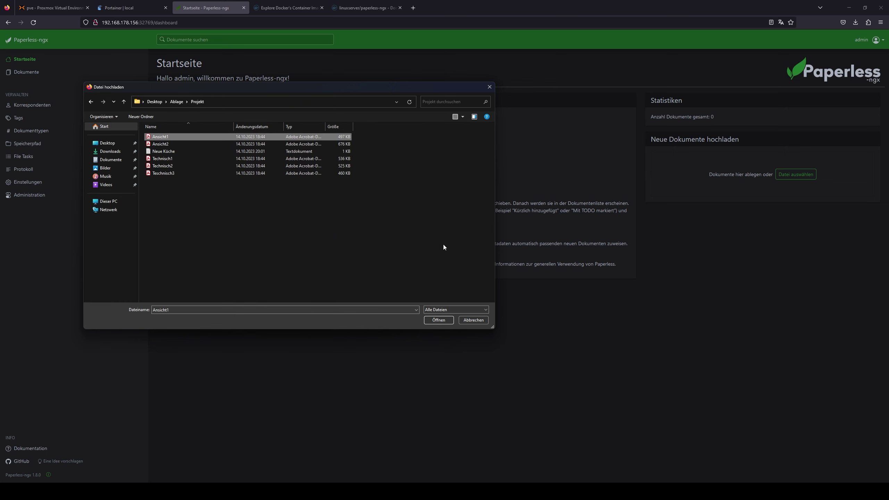
pyautogui.click(434, 320)
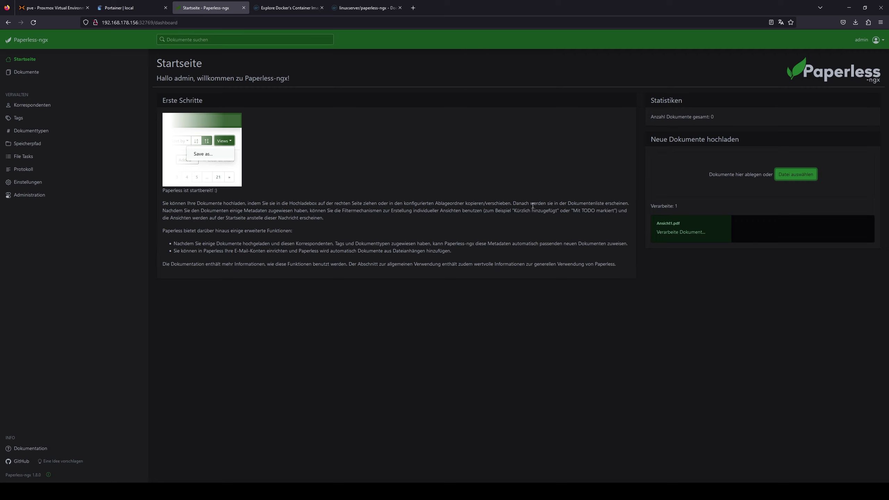
# After a look at the Portainer dashboard, upload Technisch1.pdf from the same folder.
pyautogui.click(126, 8)
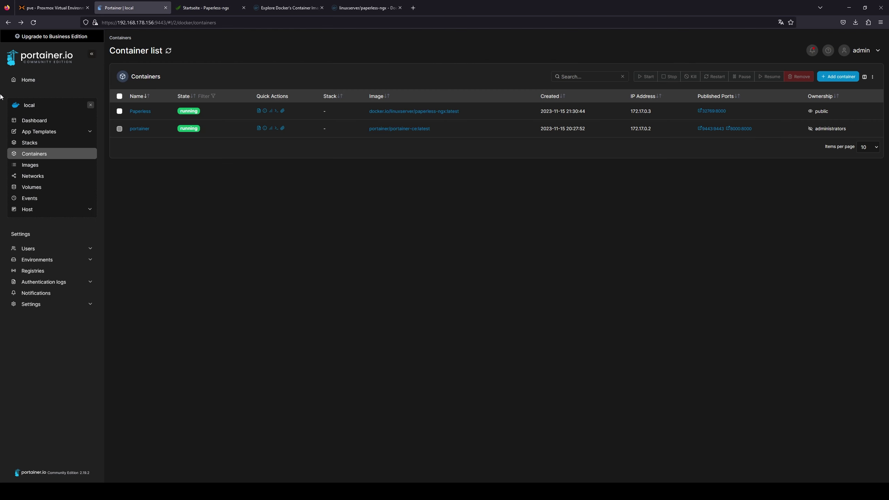
pyautogui.click(43, 121)
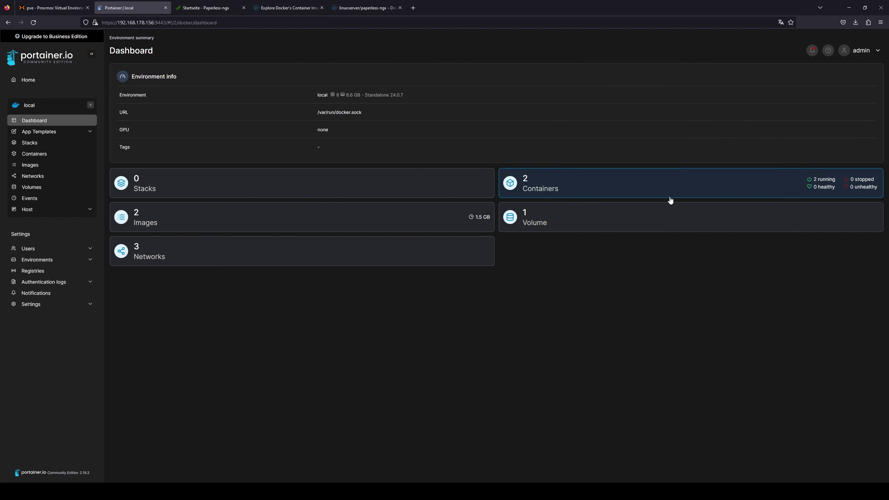
pyautogui.click(210, 8)
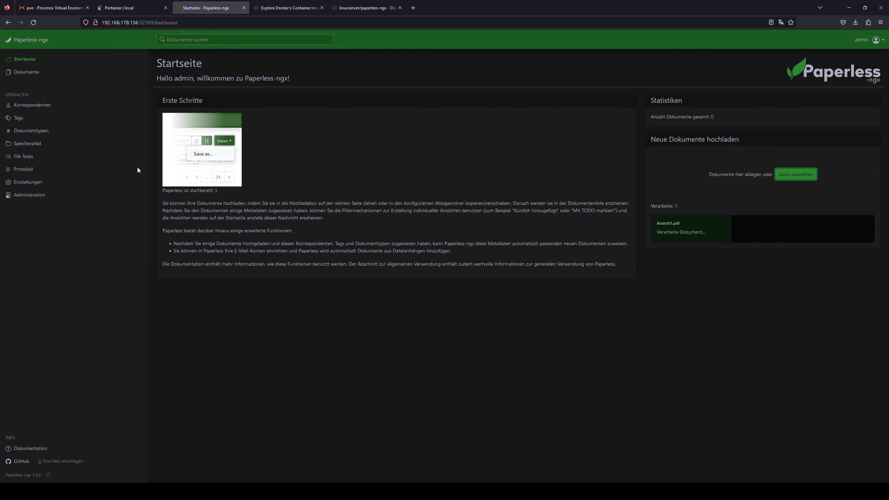
pyautogui.click(795, 174)
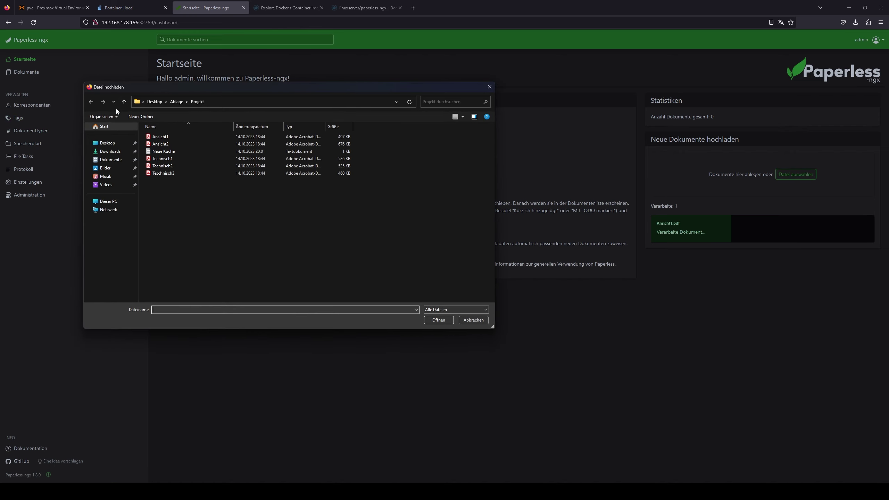
pyautogui.click(162, 159)
pyautogui.click(441, 320)
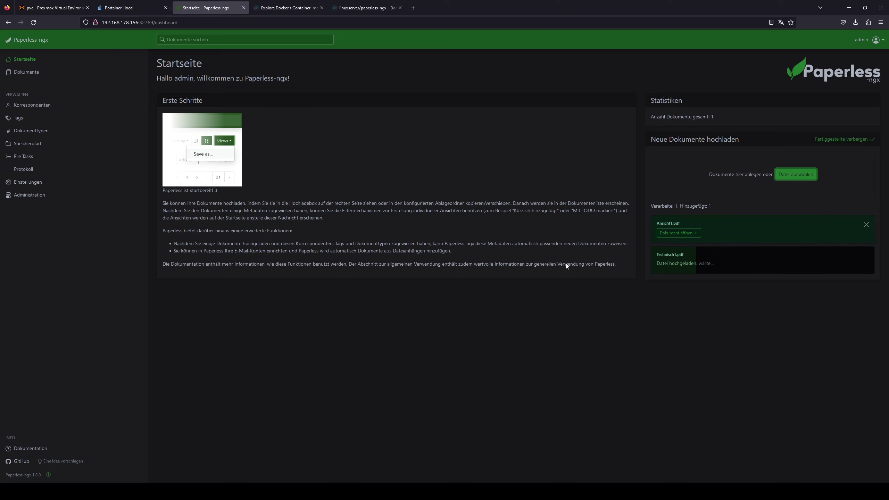
# Review the Ansicht1 document's preview and its Korrespondent and Speicherpfad options, then switch to Portainer.
pyautogui.click(678, 233)
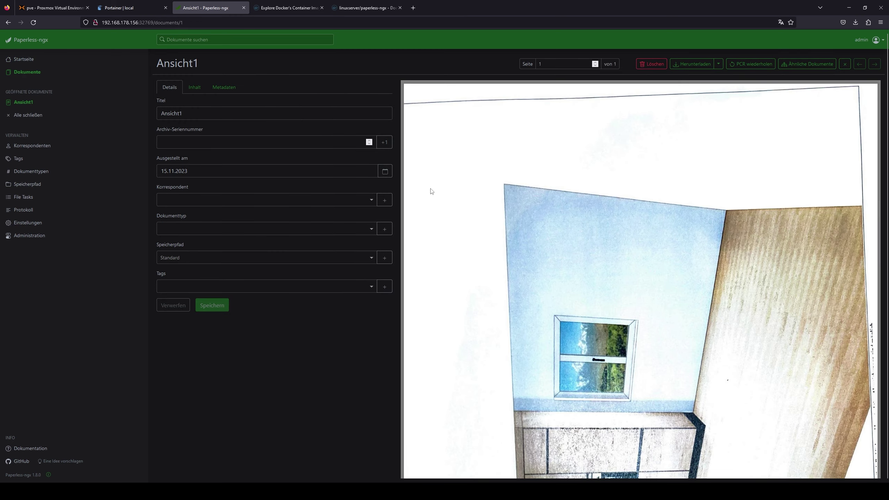
pyautogui.scroll(-10, 579, 197)
pyautogui.scroll(4, 578, 200)
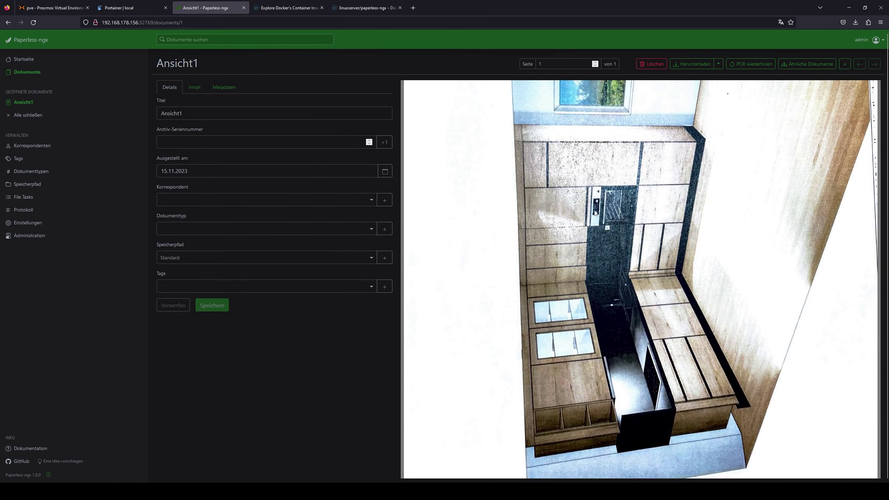
pyautogui.scroll(5, 587, 215)
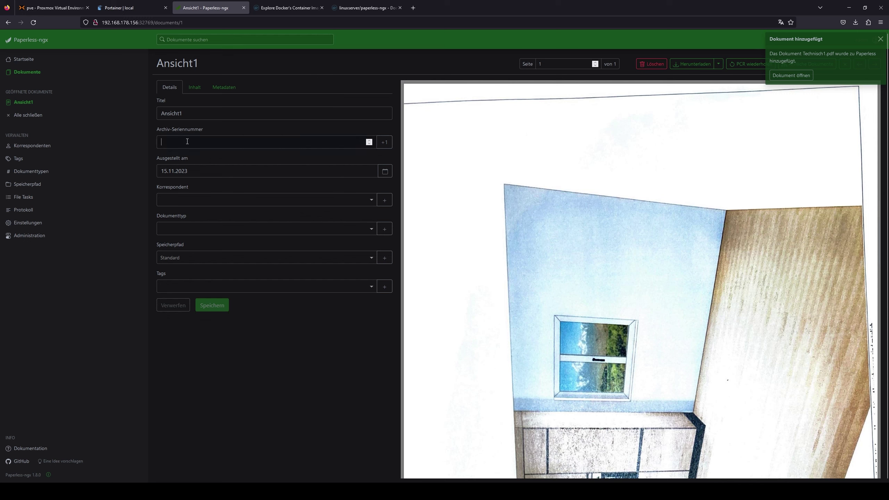
pyautogui.click(184, 198)
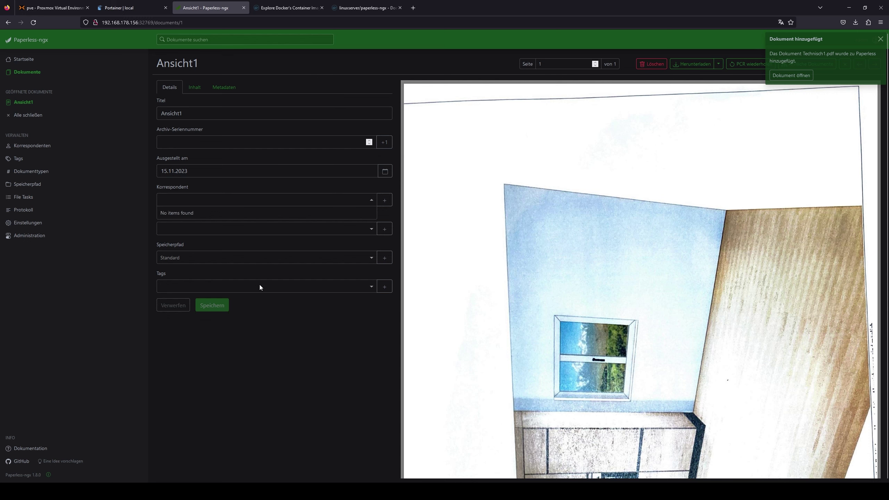
pyautogui.click(252, 256)
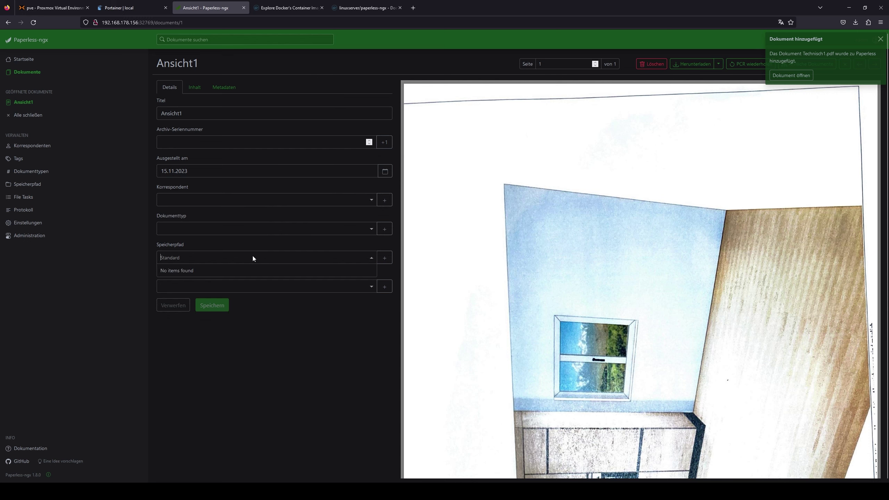
pyautogui.click(278, 322)
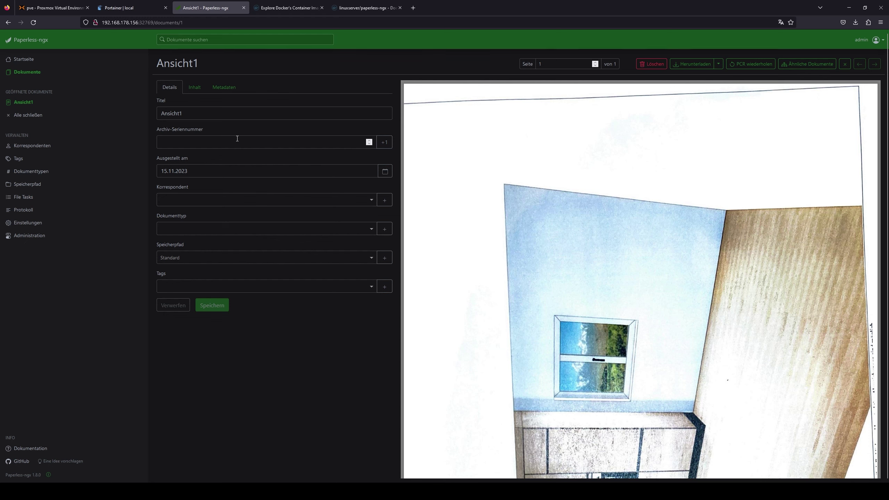
pyautogui.click(129, 8)
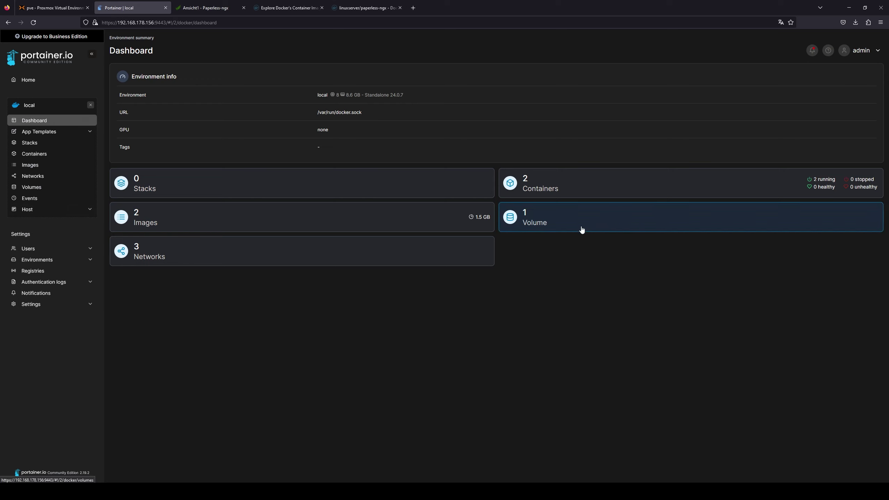
# Open the image list showing portainer-ce:latest (293.6 MB) and paperless-ngx:latest (1.2 GB).
pyautogui.click(136, 226)
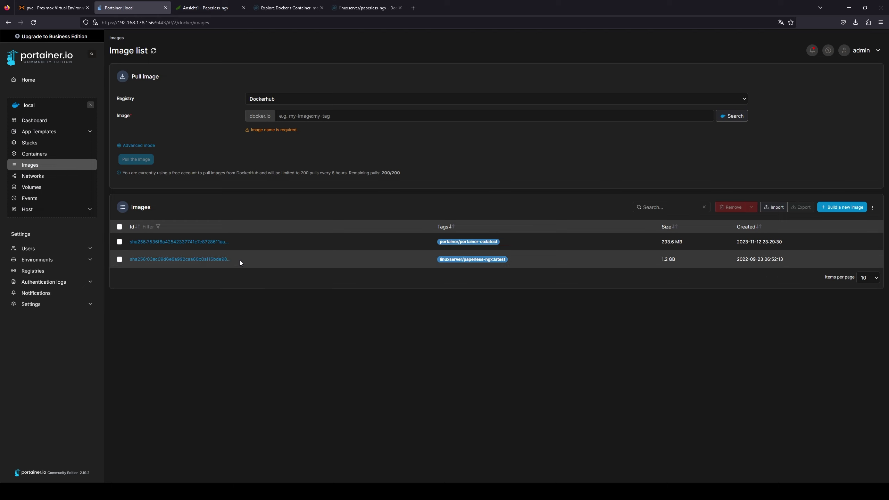
pyautogui.click(119, 260)
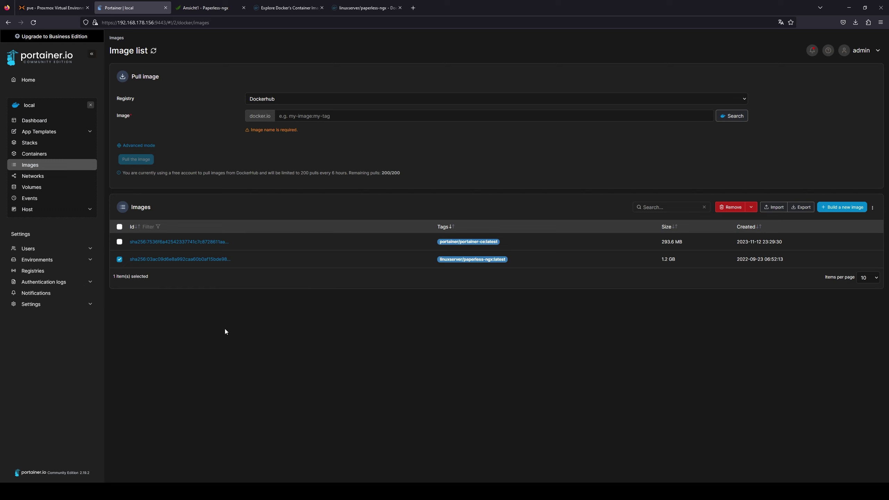
pyautogui.click(120, 260)
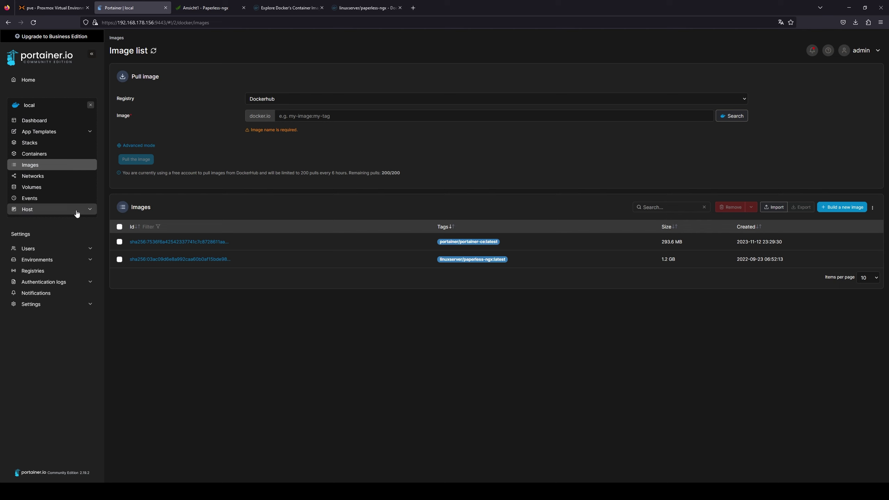
# Glance at the volumes list from the dashboard, then go to the Home environments overview.
pyautogui.click(34, 120)
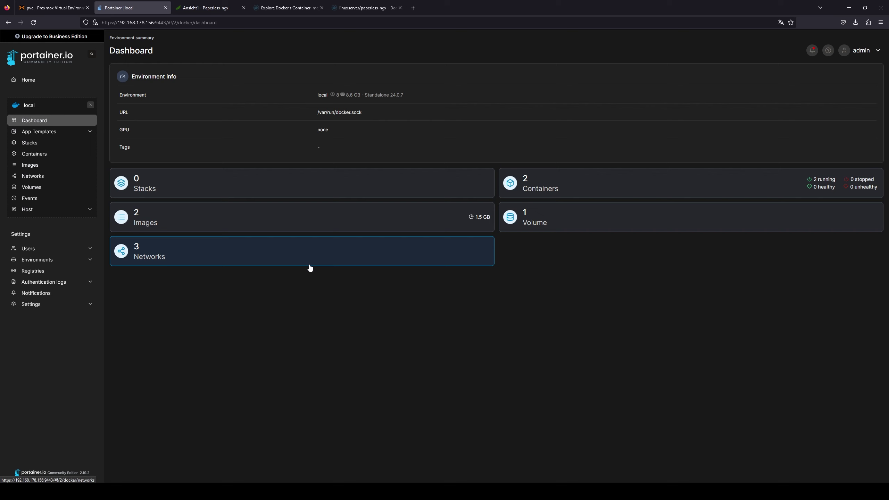
pyautogui.click(526, 221)
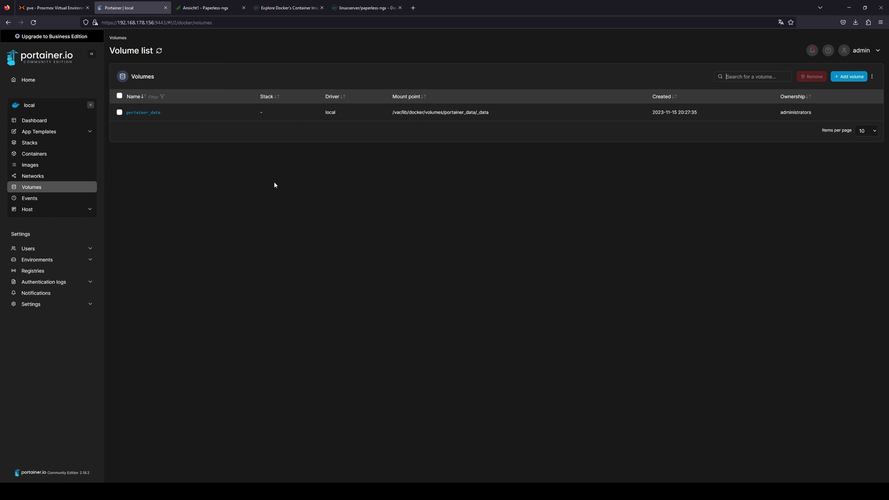
pyautogui.hotkey('alt', 'Left')
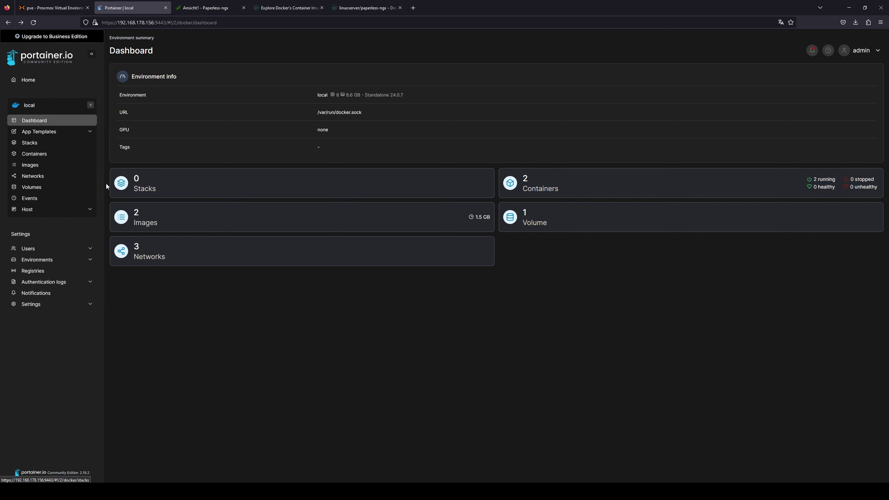
pyautogui.click(28, 81)
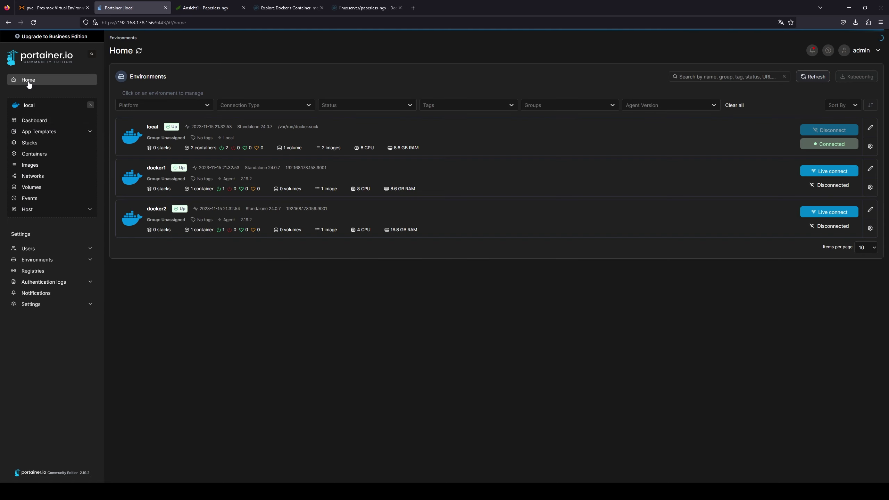
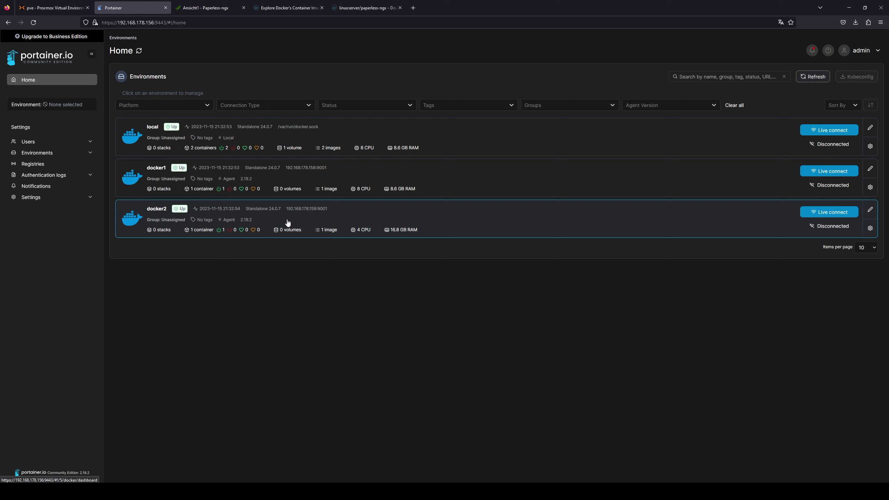
# Go from Users to the Teams page, which lists no teams, dismissing the saved-login suggestions.
pyautogui.click(24, 141)
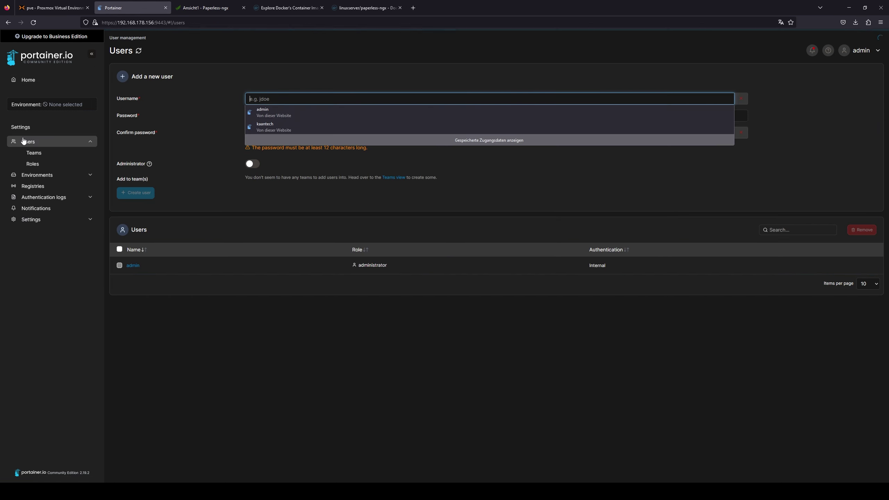
pyautogui.click(226, 336)
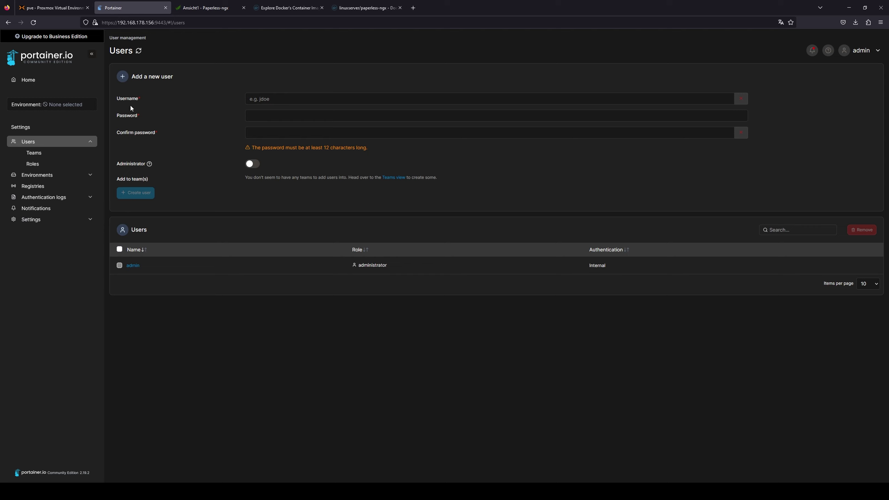
pyautogui.click(41, 156)
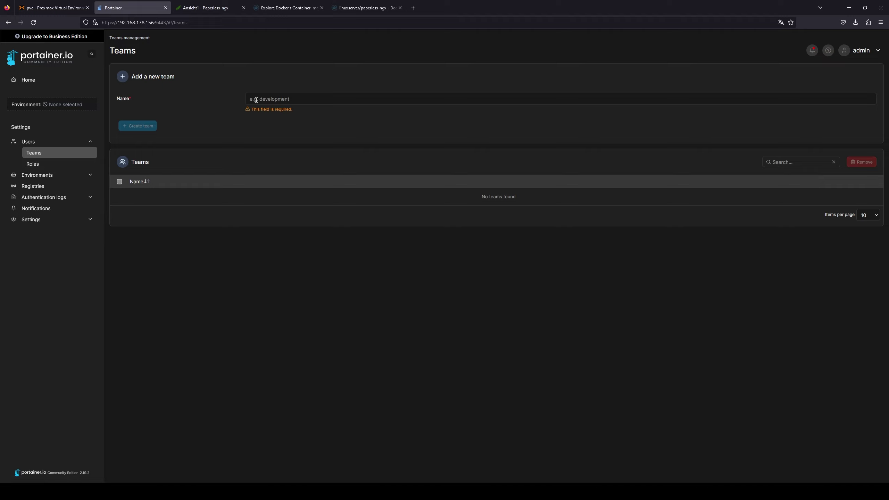
# Return to the Home page listing the local, docker1 and docker2 environments.
pyautogui.click(49, 84)
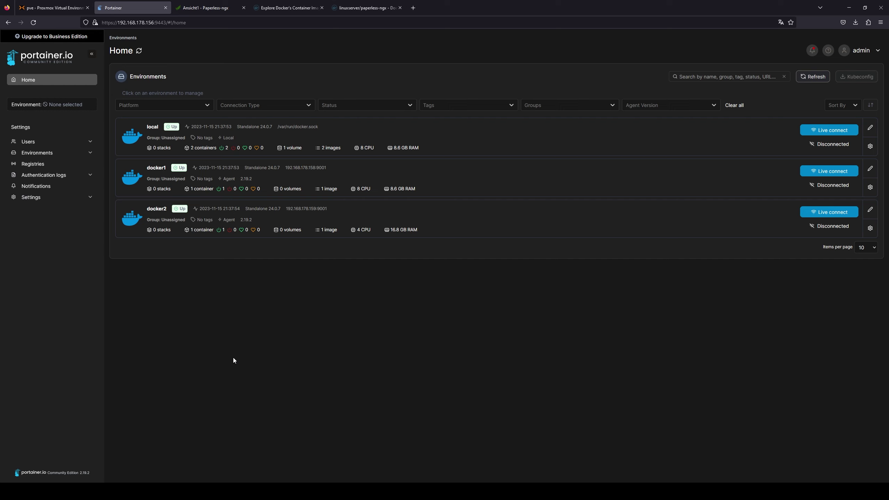
# Start the Business Edition upgrade, request a trial license, and open the plan pricing page.
pyautogui.click(65, 37)
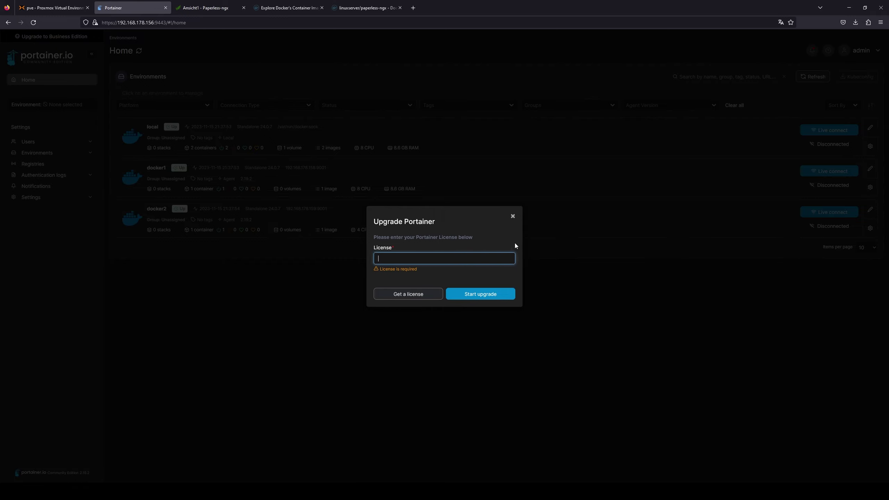
pyautogui.click(429, 294)
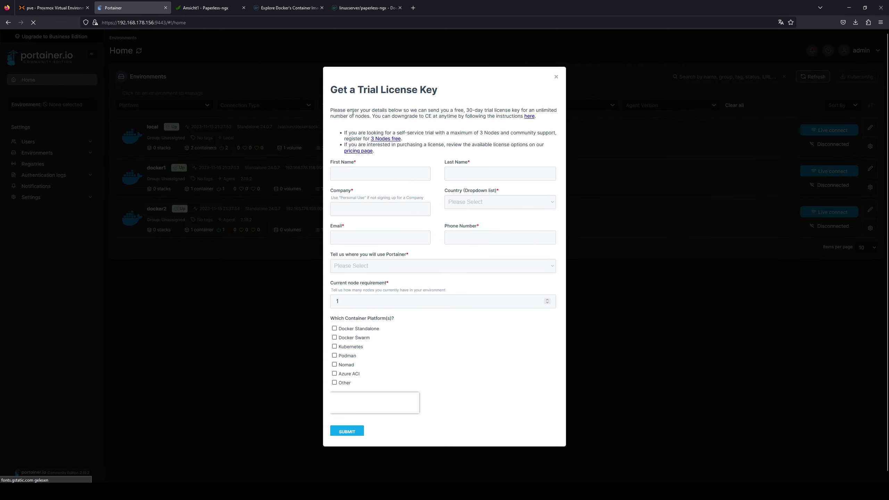
pyautogui.scroll(-1, 369, 335)
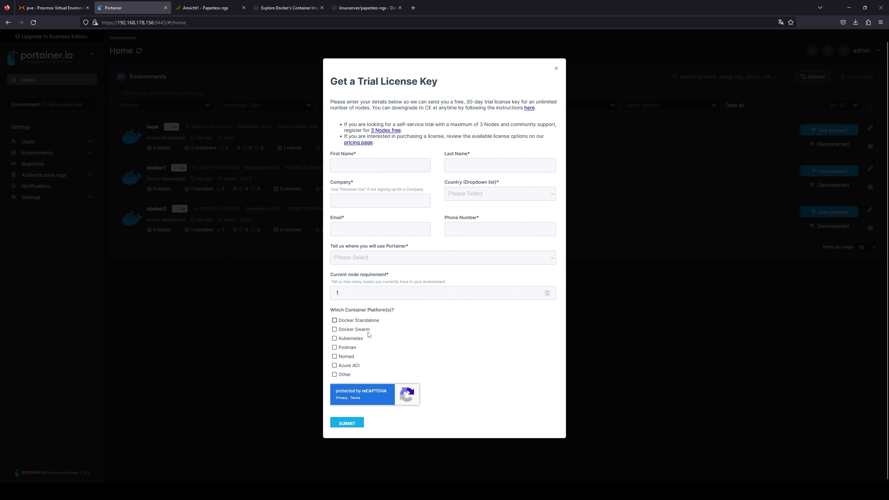
pyautogui.click(363, 142)
pyautogui.scroll(-5, 286, 228)
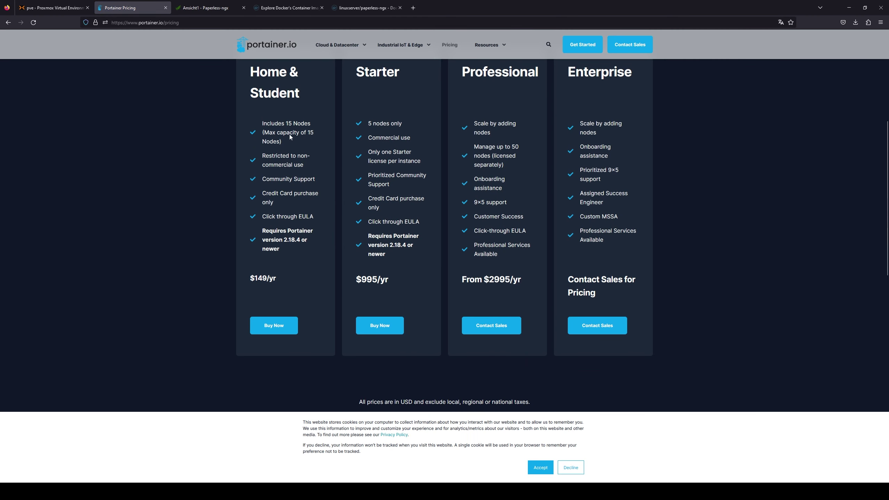
# Compare the Home & Student, Starter, Professional and Enterprise plans, then go back to Portainer's Teams page.
pyautogui.scroll(2, 282, 143)
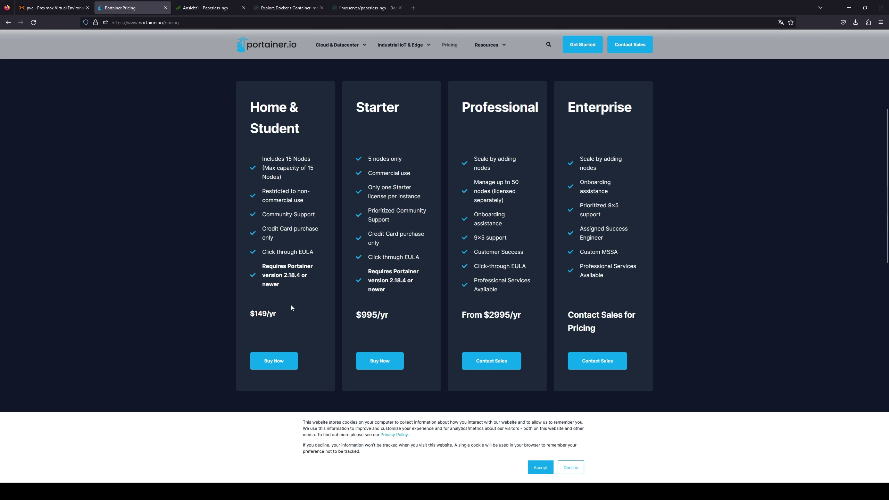
pyautogui.scroll(-3, 248, 294)
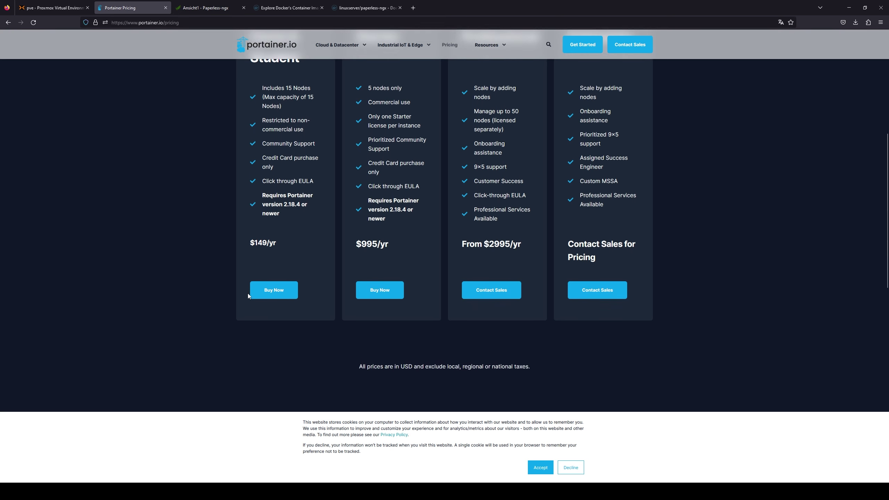
pyautogui.scroll(4, 247, 292)
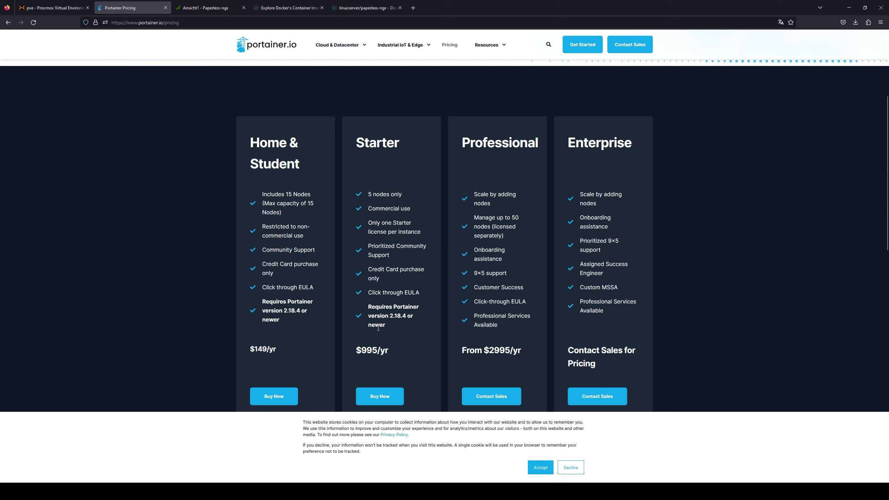
pyautogui.scroll(-1, 264, 271)
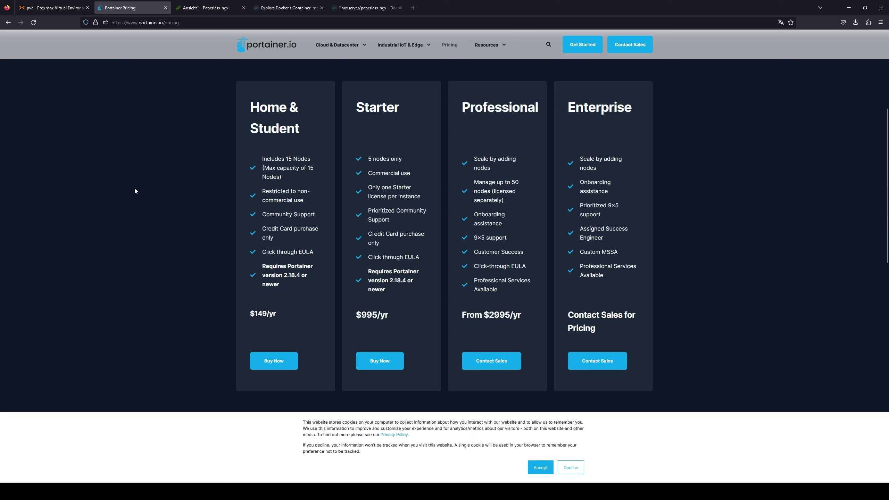
pyautogui.hotkey('alt', 'Left')
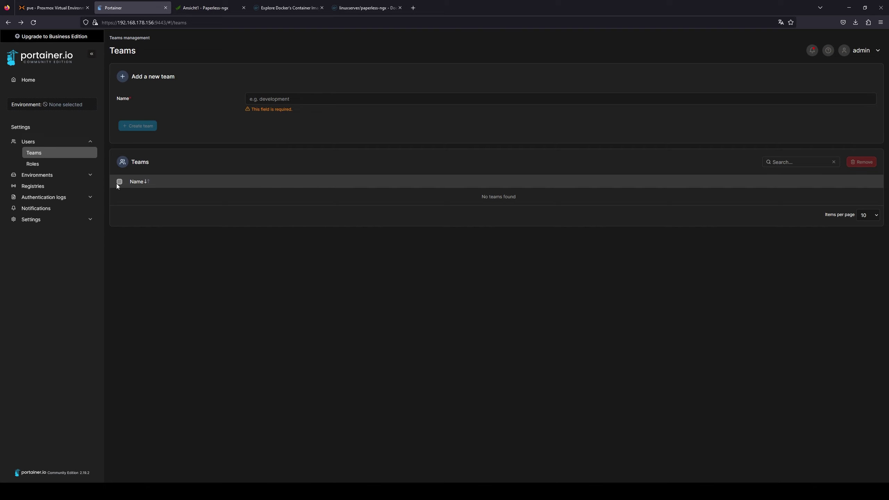
# Go back to the Home environments list showing local, docker1 and docker2 up.
pyautogui.click(35, 80)
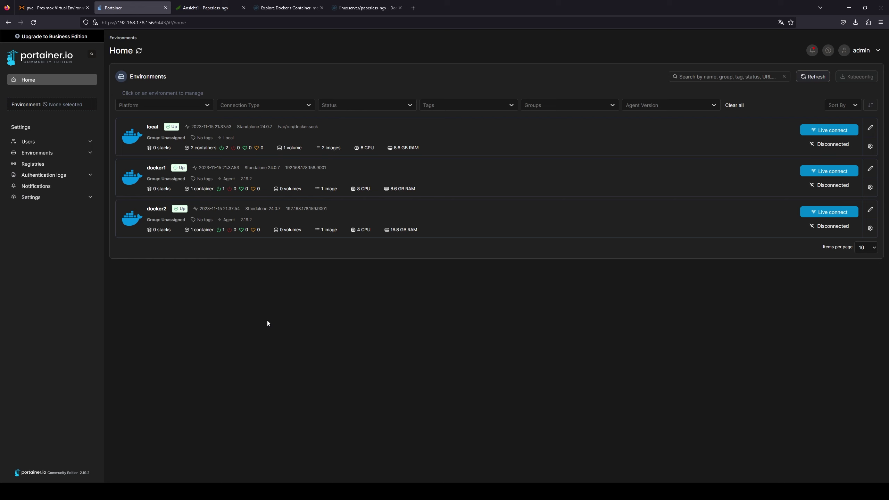
# Open Settings, briefly enable the custom logo option, then switch it back off.
pyautogui.click(75, 199)
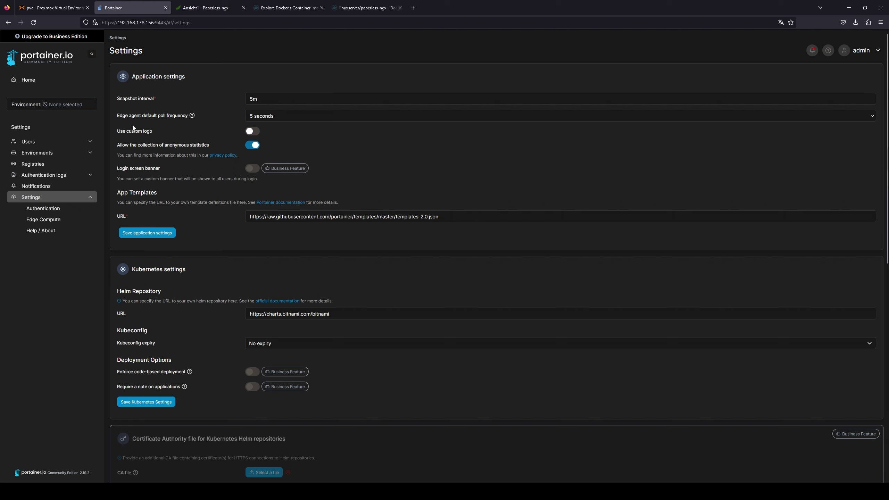
pyautogui.click(248, 132)
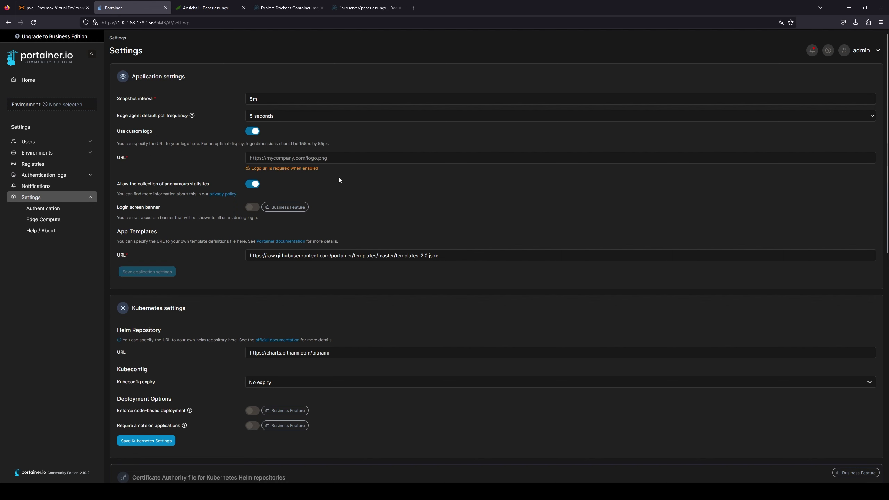
pyautogui.click(368, 162)
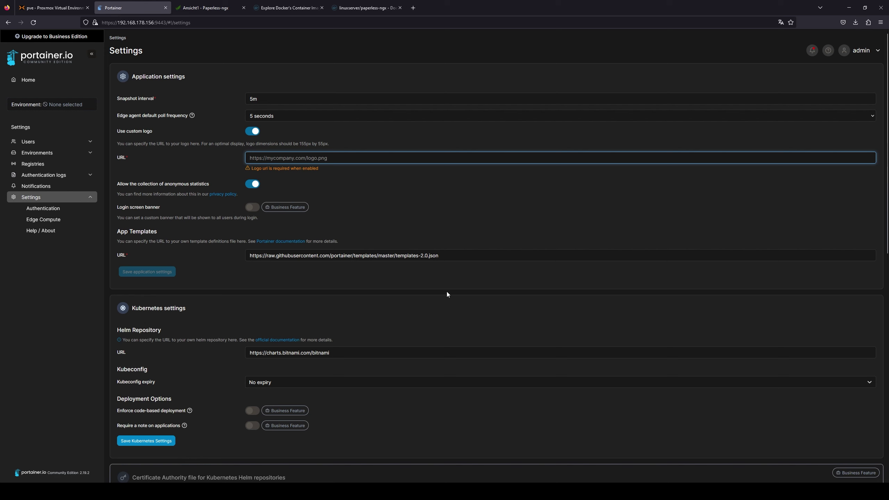
pyautogui.click(252, 133)
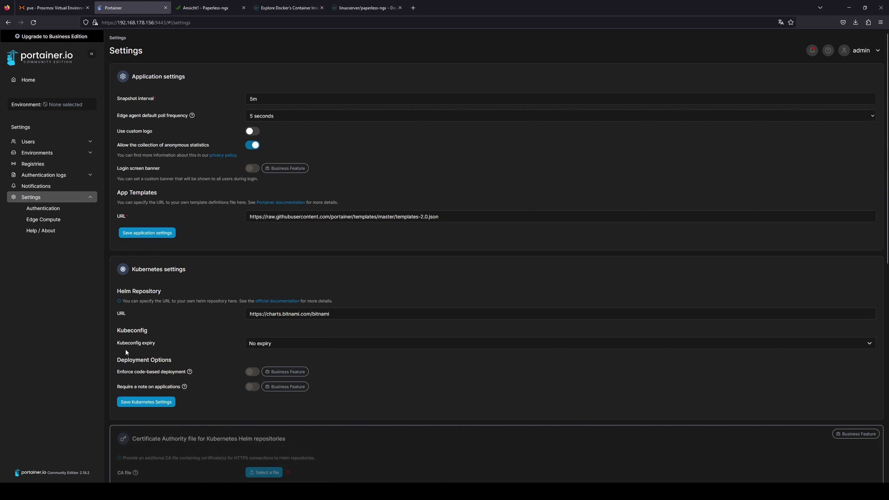
pyautogui.scroll(-3, 125, 349)
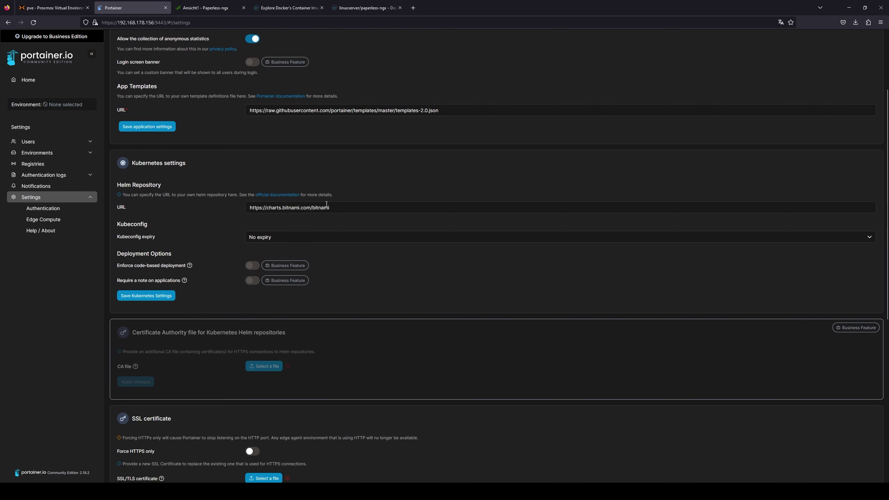
pyautogui.scroll(-4, 124, 301)
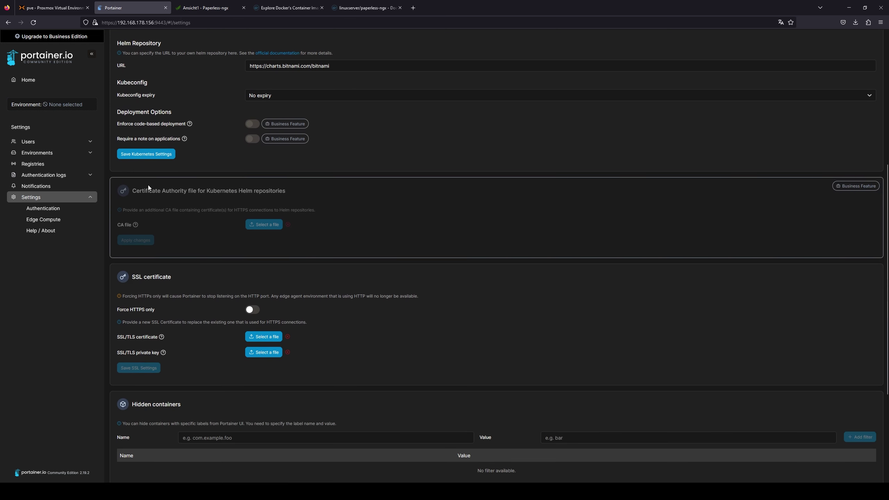
pyautogui.scroll(-4, 148, 187)
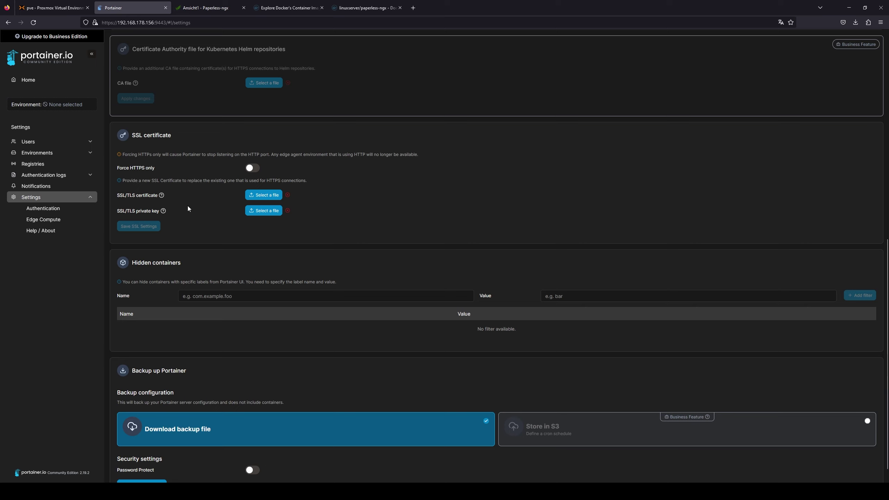
pyautogui.click(95, 22)
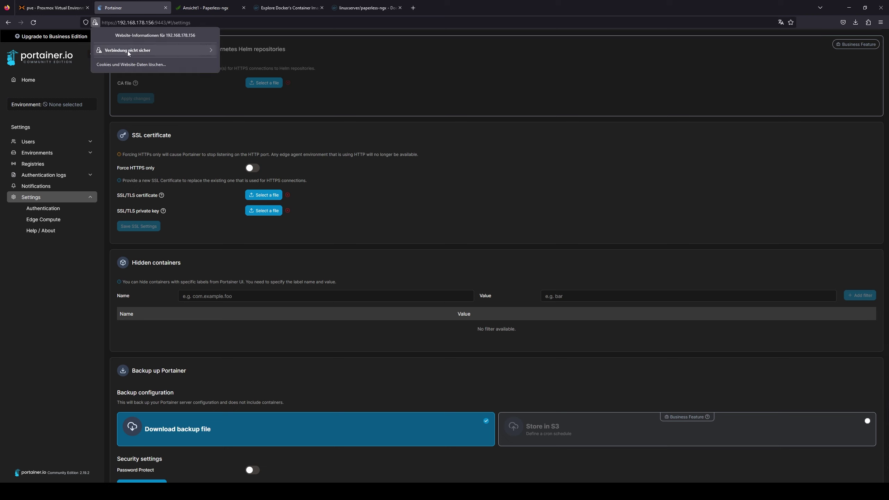
pyautogui.click(384, 204)
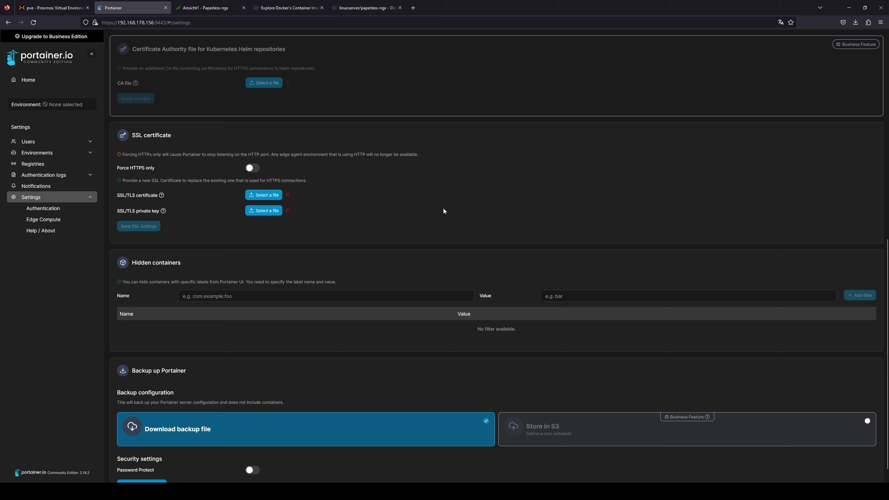
pyautogui.scroll(-1, 143, 249)
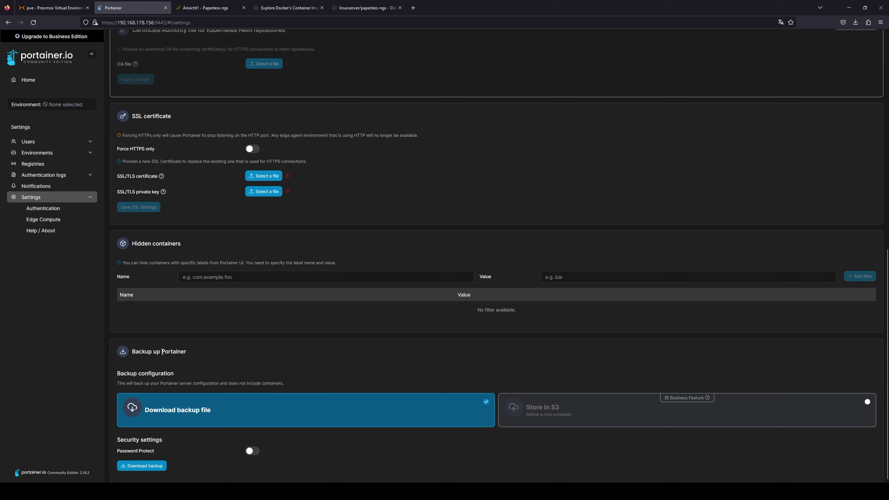
pyautogui.moveTo(132, 352); pyautogui.dragTo(198, 356)
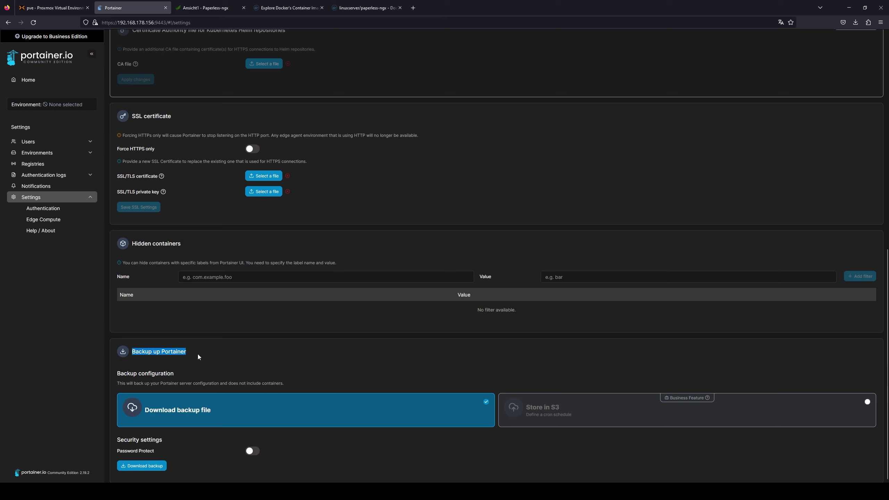
pyautogui.click(198, 353)
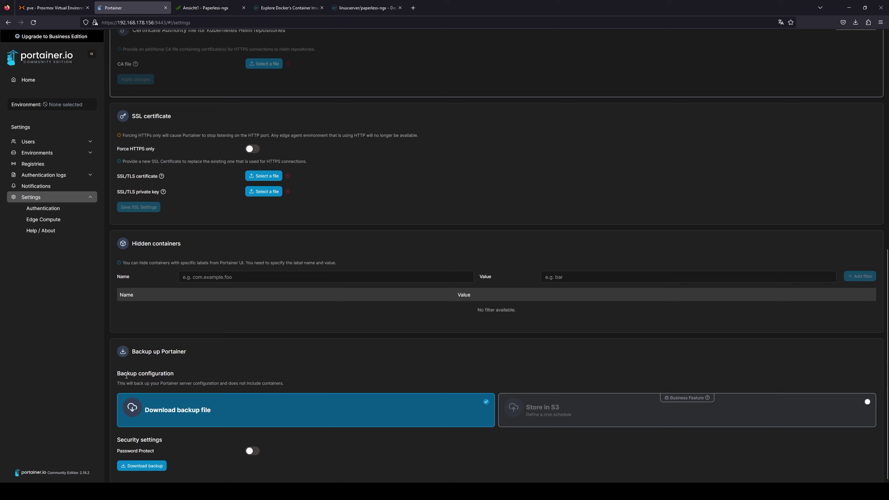
pyautogui.moveTo(132, 353); pyautogui.dragTo(197, 356)
pyautogui.click(198, 354)
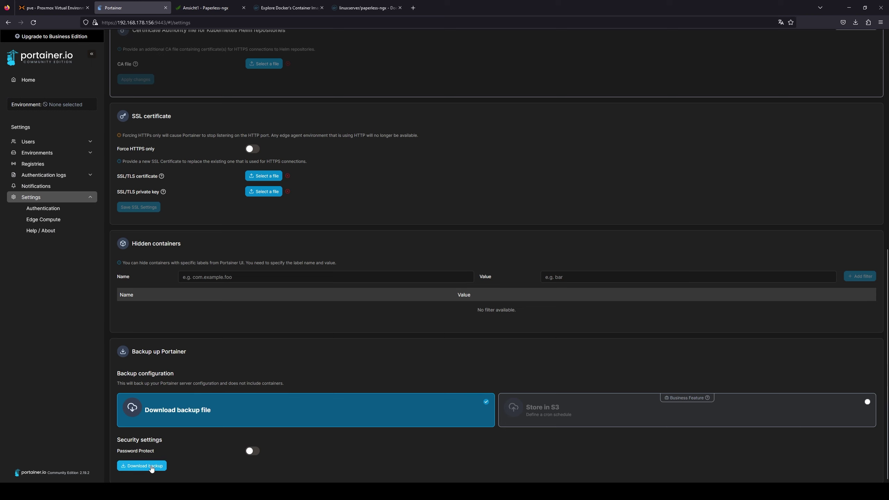
pyautogui.click(253, 450)
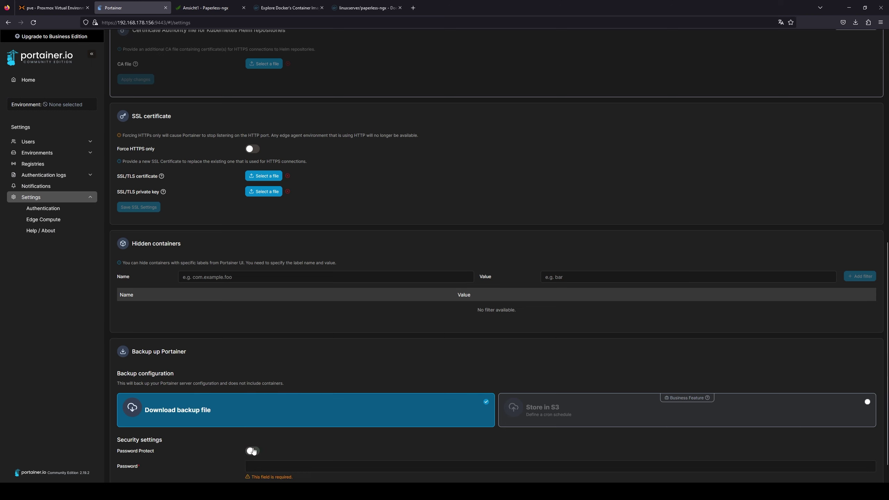
pyautogui.scroll(-1, 253, 452)
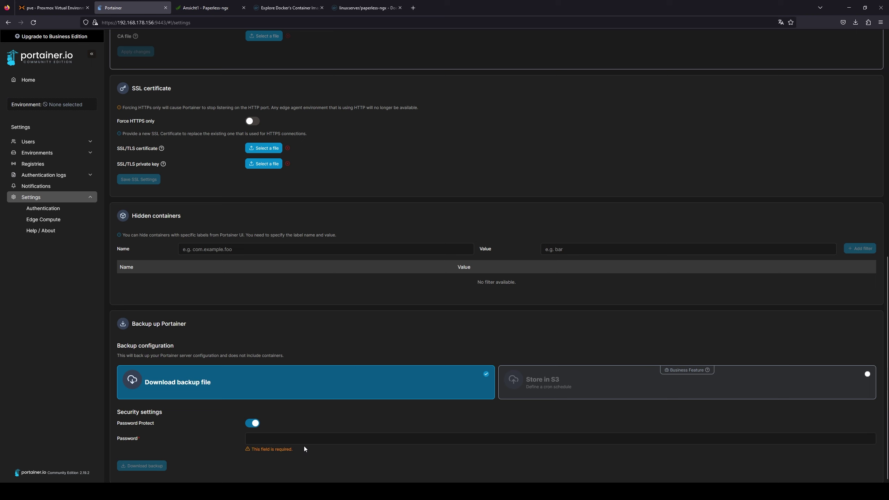
pyautogui.click(251, 424)
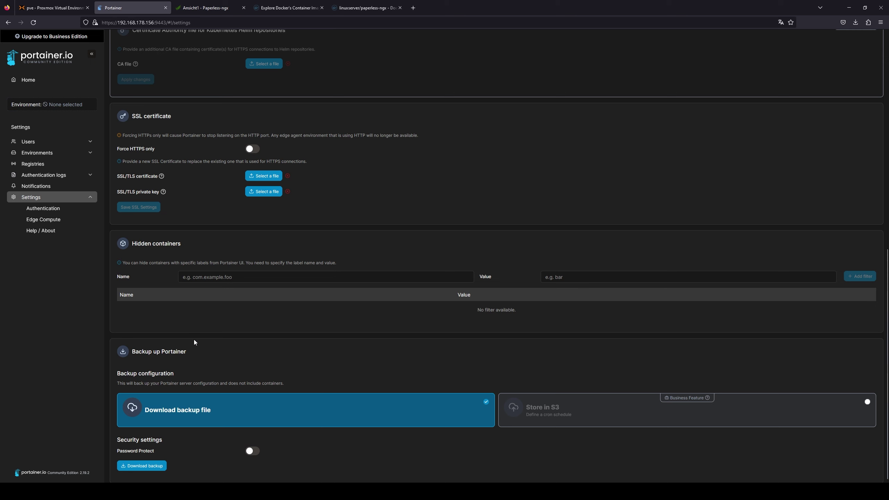
# View the Authentication and Edge Compute settings, then open the Help / About support page.
pyautogui.click(54, 209)
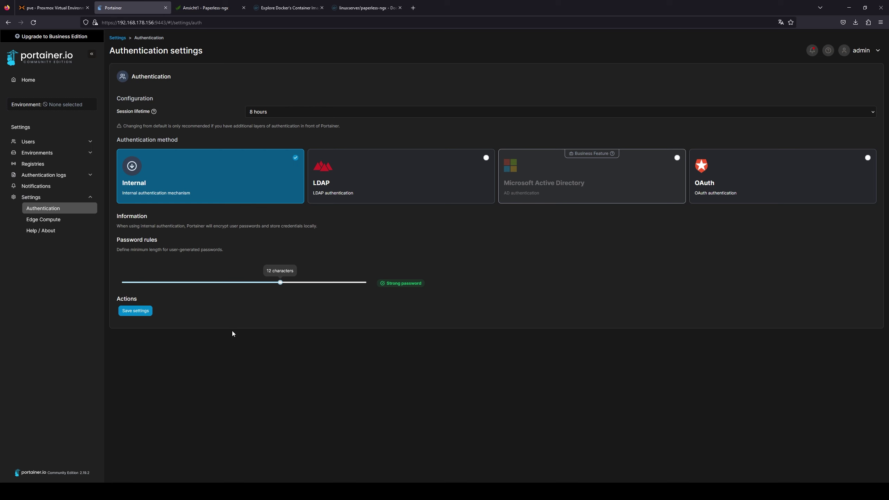
pyautogui.click(54, 221)
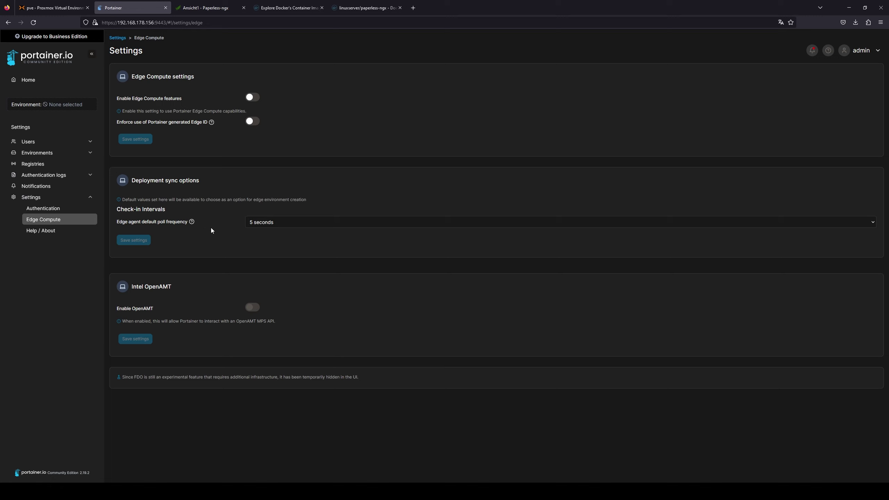
pyautogui.click(33, 231)
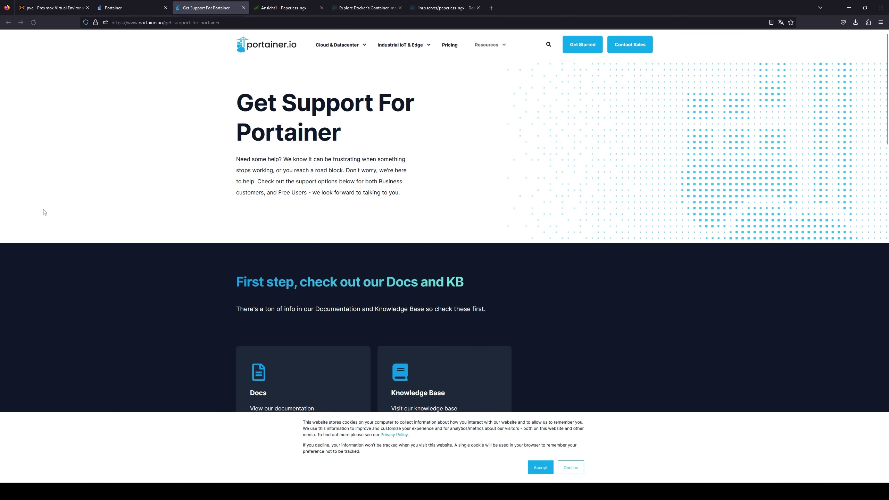
# Scroll through the support page's docs, knowledge base and community support options.
pyautogui.scroll(-3, 24, 219)
pyautogui.scroll(-10, 245, 212)
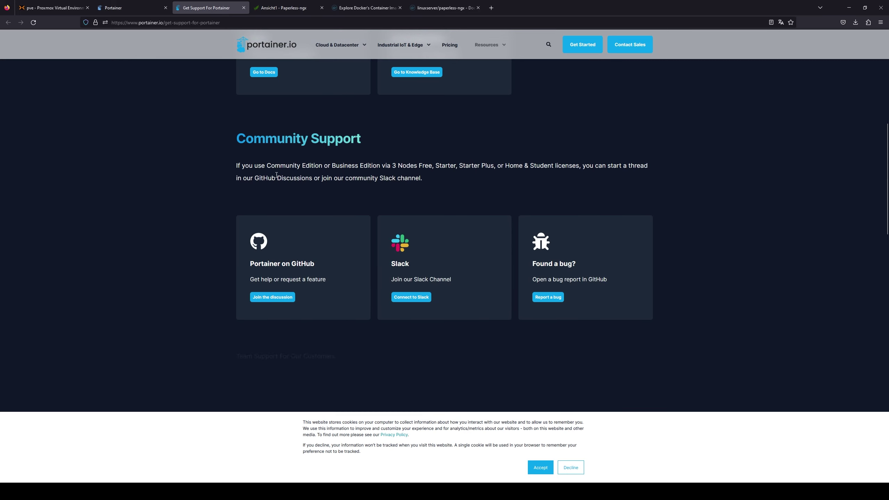
pyautogui.scroll(10, 175, 211)
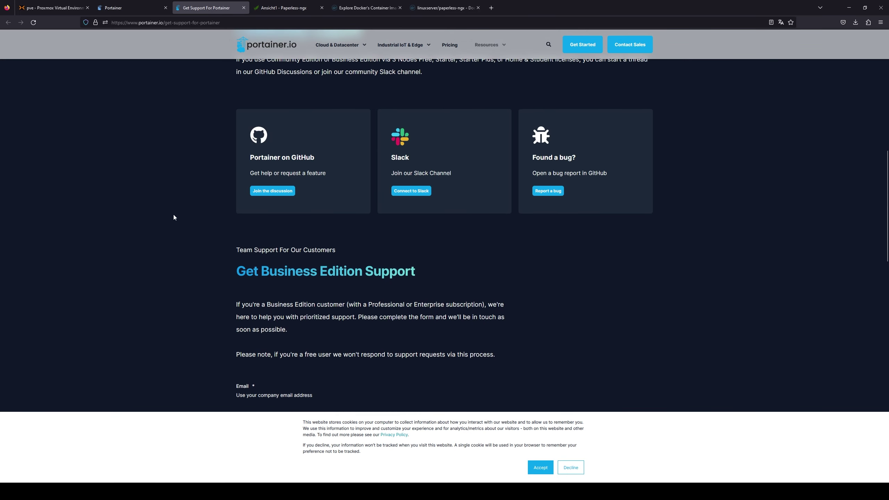
pyautogui.scroll(-2, 294, 285)
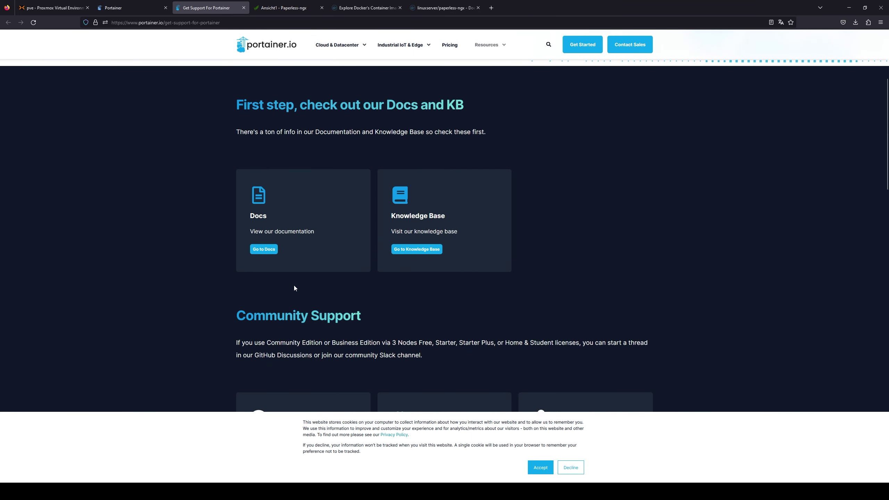
# Check the Notifications list and Authentication logs, then return to the Home environments list.
pyautogui.click(130, 8)
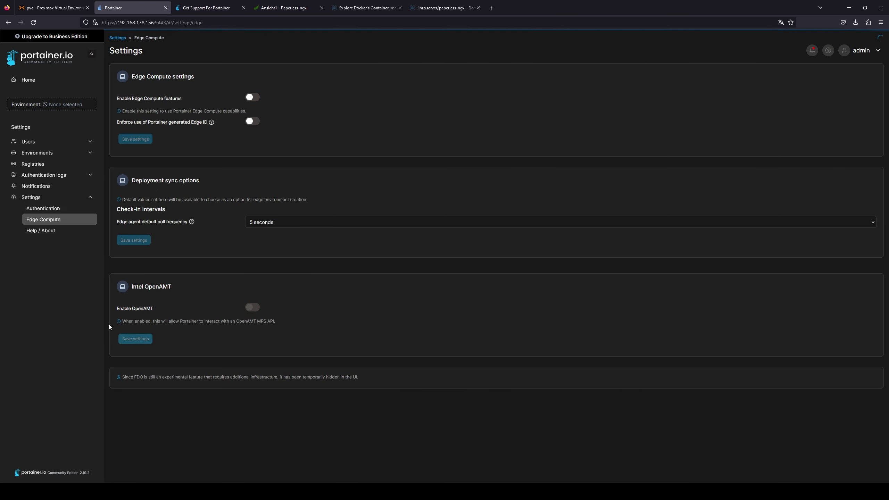
pyautogui.click(35, 186)
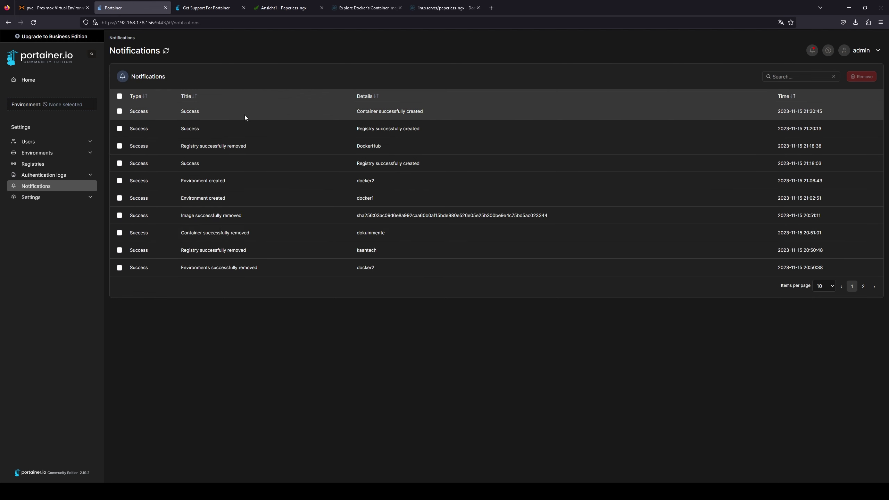
pyautogui.click(54, 175)
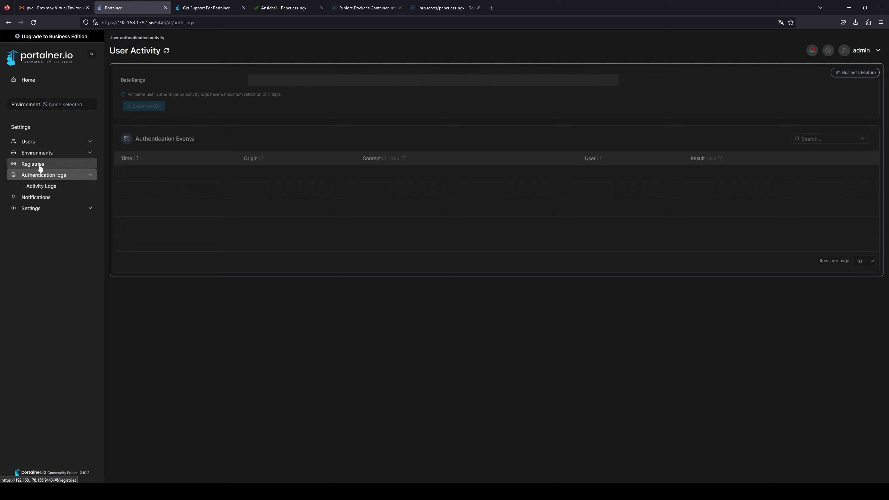
pyautogui.click(28, 84)
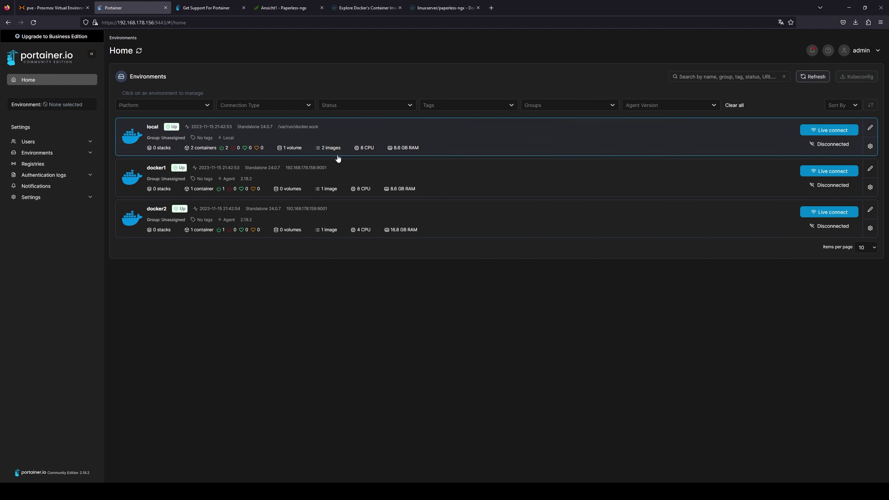
# Glance at the Speicherpfade list in the Paperless-ngx tab, then switch back to Portainer.
pyautogui.click(284, 8)
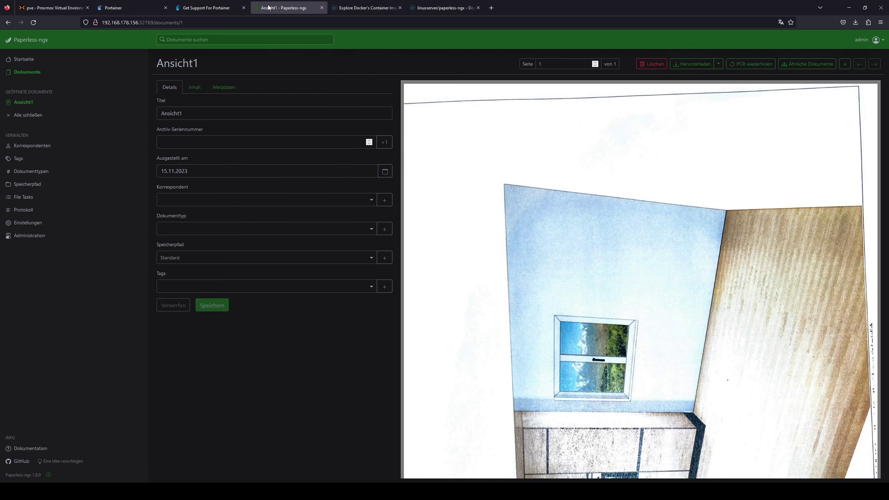
pyautogui.click(140, 22)
pyautogui.press('Escape')
pyautogui.click(120, 182)
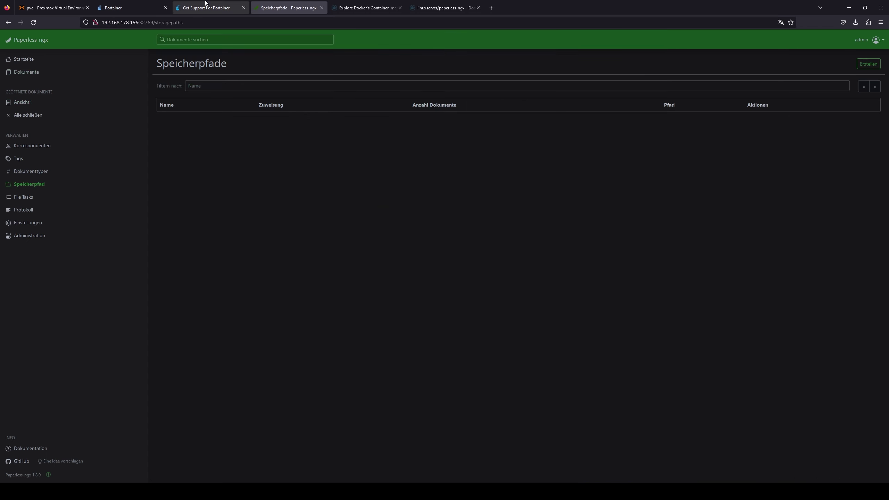
pyautogui.hotkey('ctrl', 'shift', 'Tab')
pyautogui.hotkey('ctrl', 'shift', 'Tab')
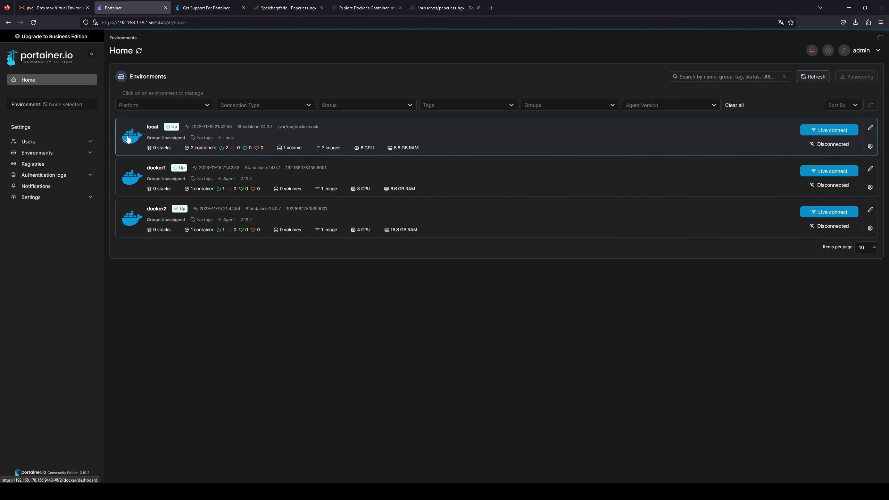
# Open the local environment, view its containers, then list its bridge, host and none networks.
pyautogui.click(127, 136)
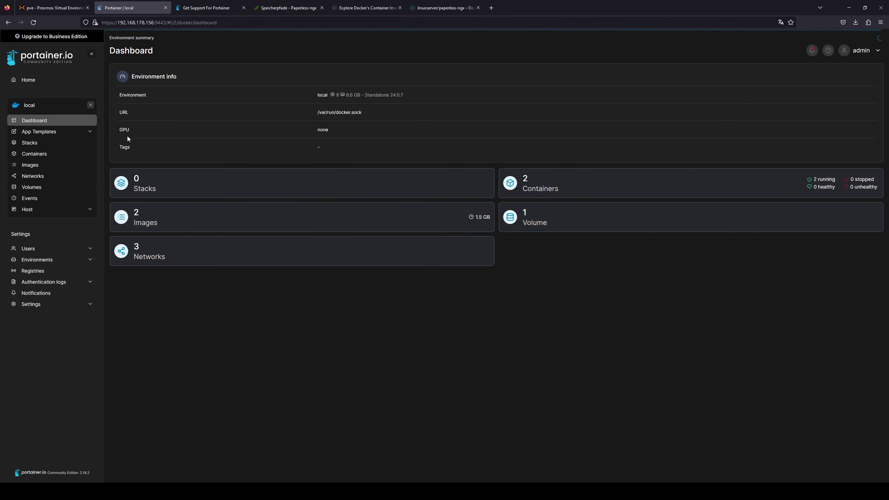
pyautogui.click(556, 192)
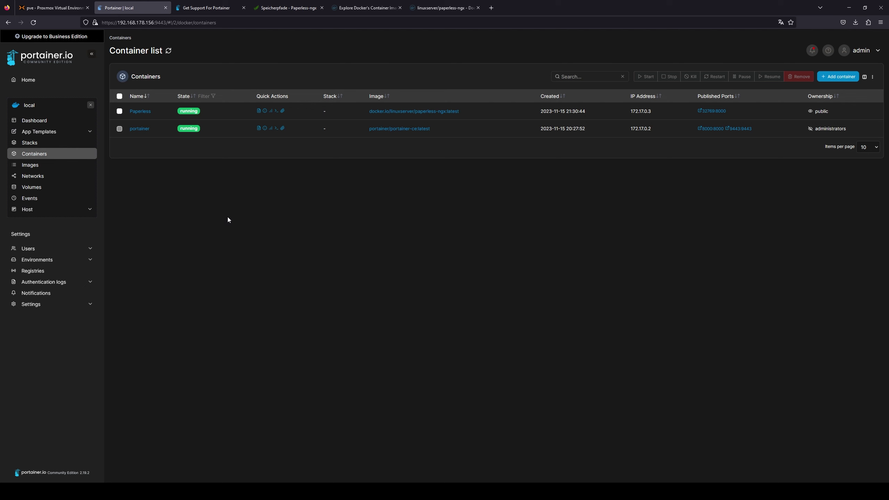
pyautogui.click(48, 121)
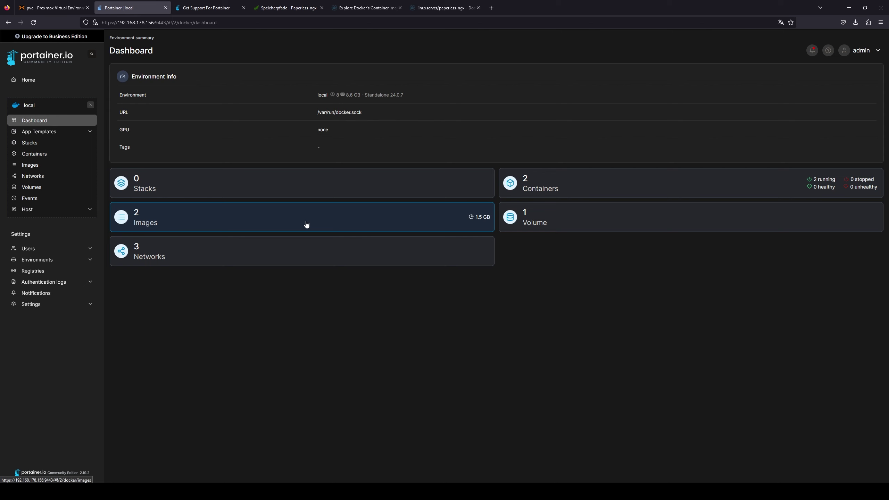
pyautogui.click(55, 176)
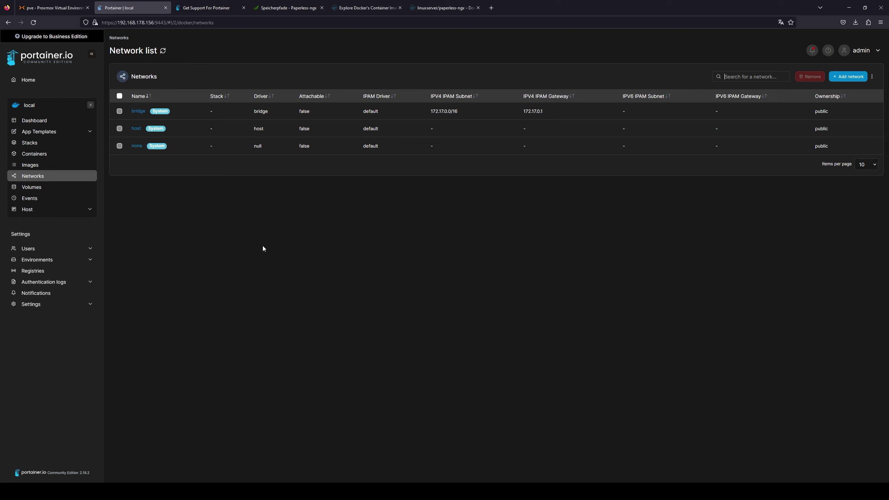
# Browse the new network's Driver options, keeping bridge, then leave without creating and show the local Host overview.
pyautogui.click(847, 76)
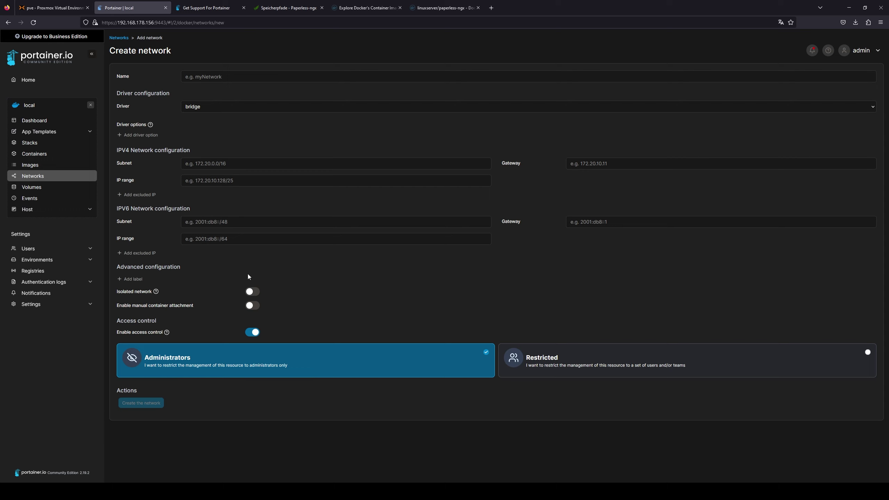
pyautogui.click(224, 107)
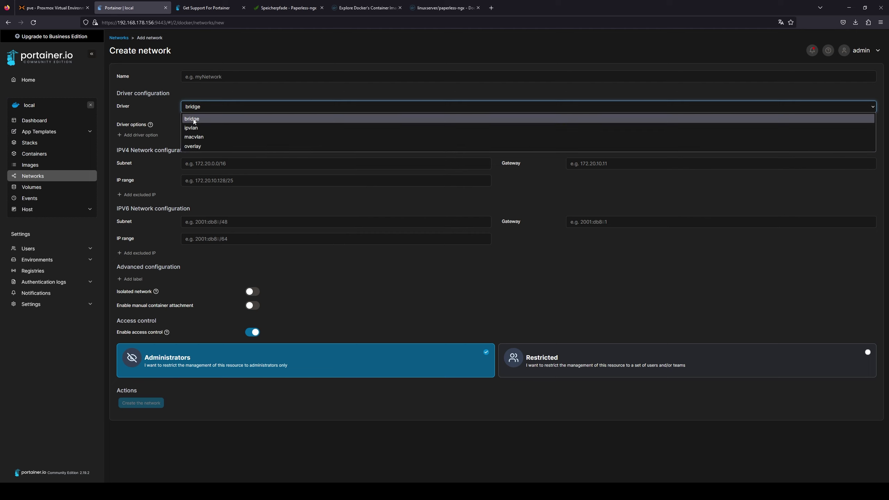
pyautogui.click(212, 295)
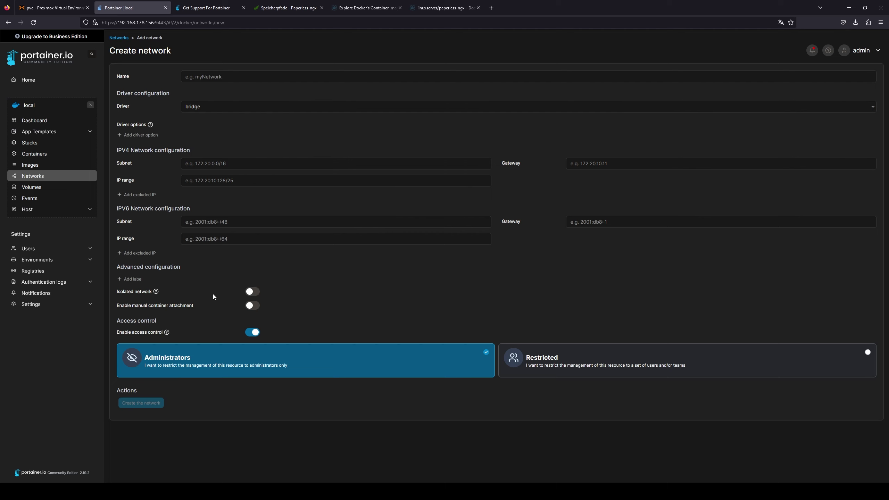
pyautogui.click(196, 107)
pyautogui.click(240, 225)
pyautogui.hotkey('alt', 'Left')
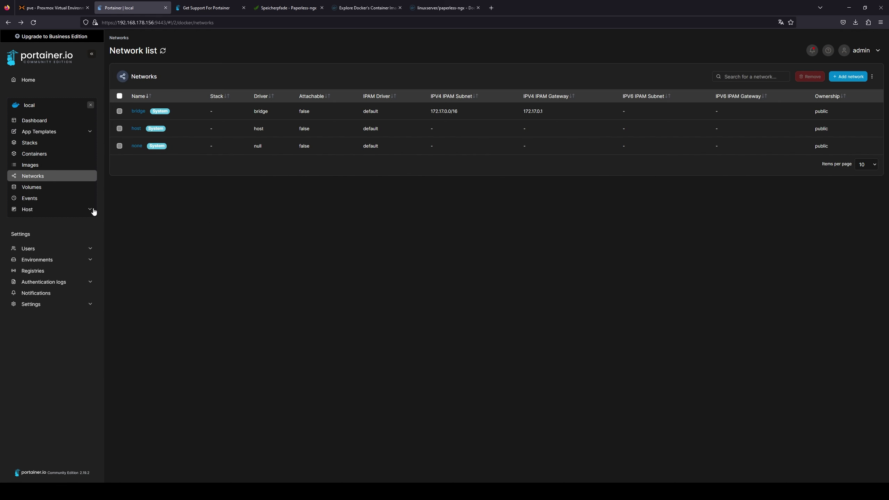
pyautogui.click(78, 210)
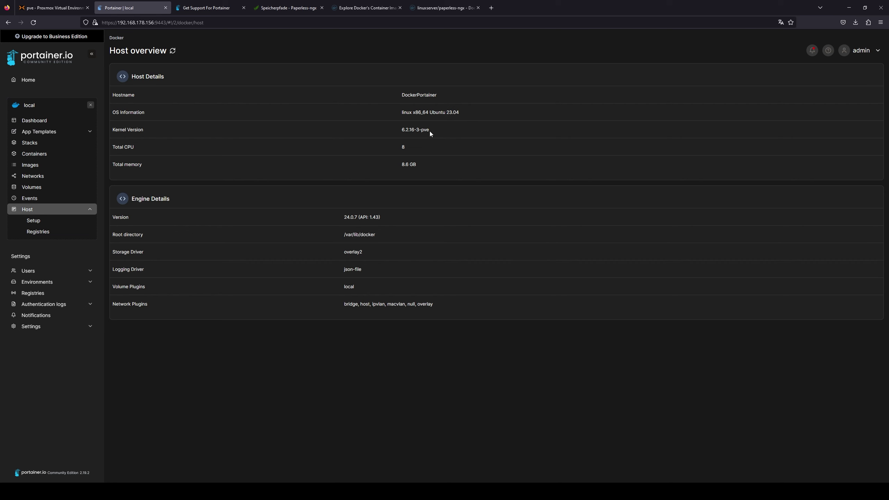
# Open Host Setup to view the local environment's Docker features configuration.
pyautogui.click(35, 221)
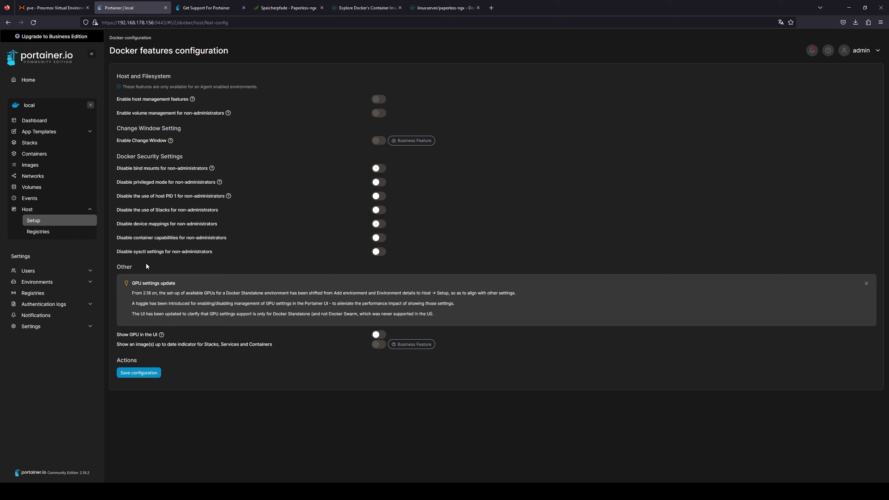
# Close local, view the docker1 and docker2 dashboards, then return Home with docker2 deselected.
pyautogui.click(36, 83)
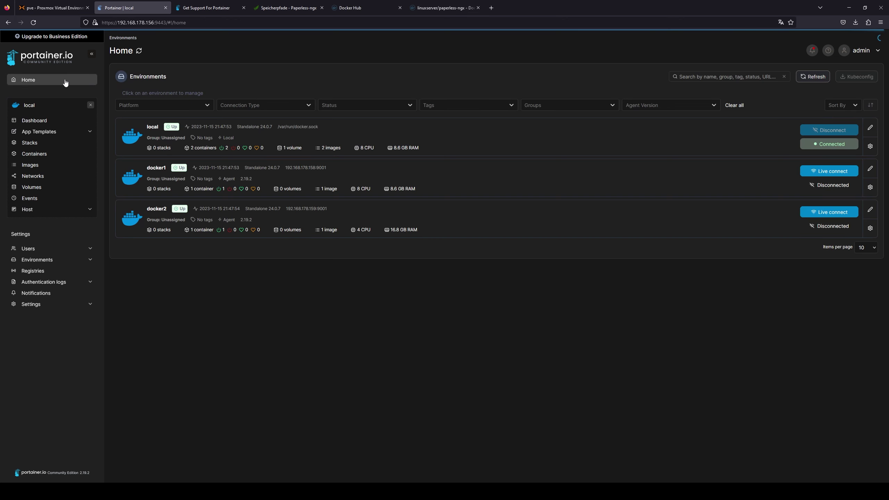
pyautogui.click(90, 106)
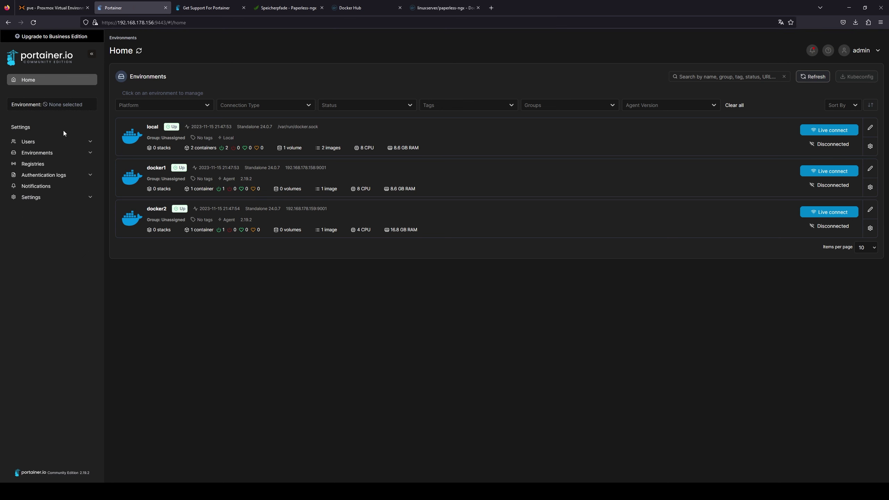
pyautogui.click(136, 186)
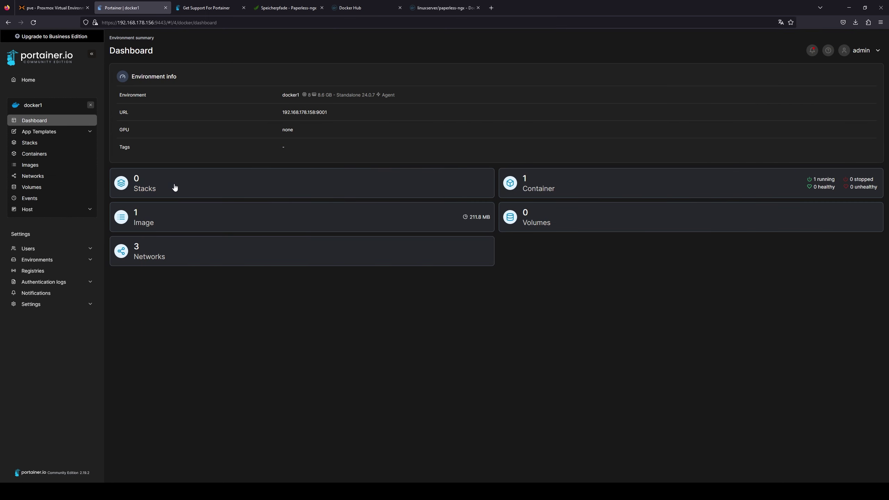
pyautogui.click(47, 85)
pyautogui.click(149, 220)
pyautogui.click(68, 83)
pyautogui.click(87, 105)
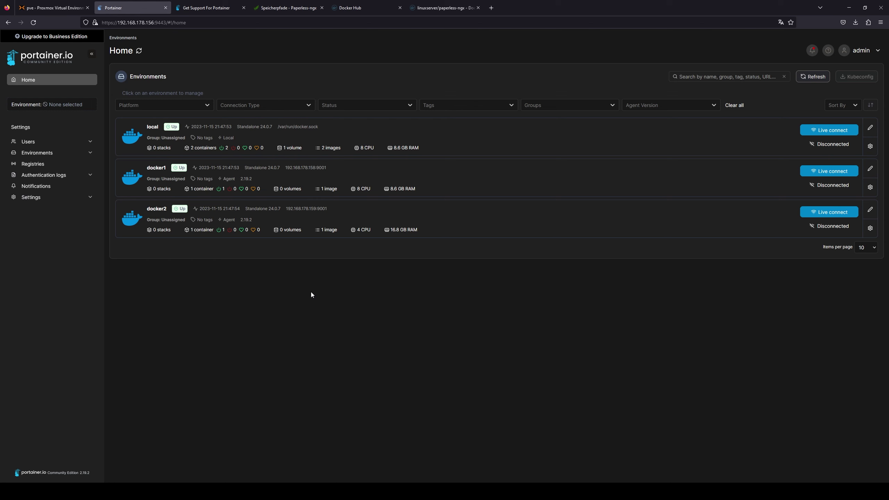
pyautogui.click(150, 140)
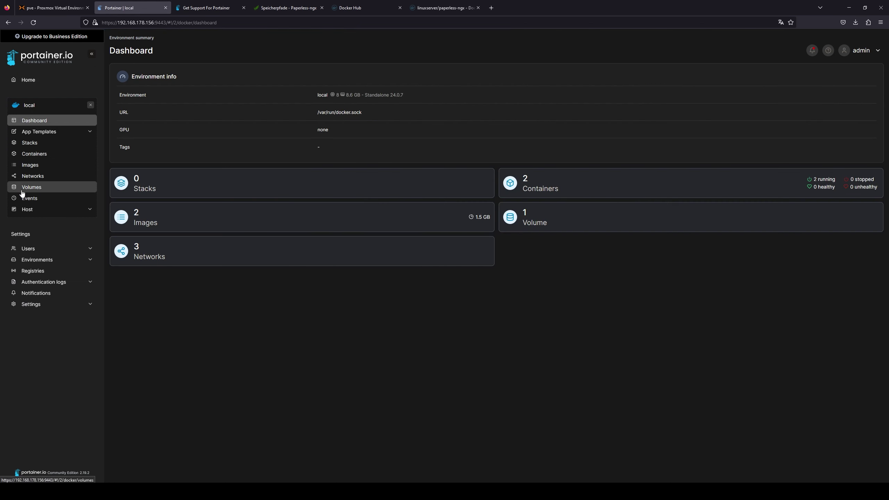
pyautogui.click(30, 154)
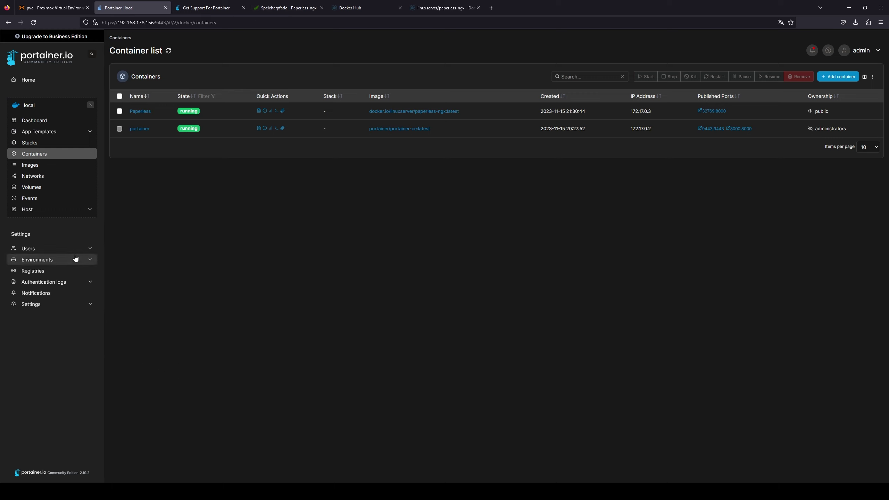
pyautogui.click(62, 133)
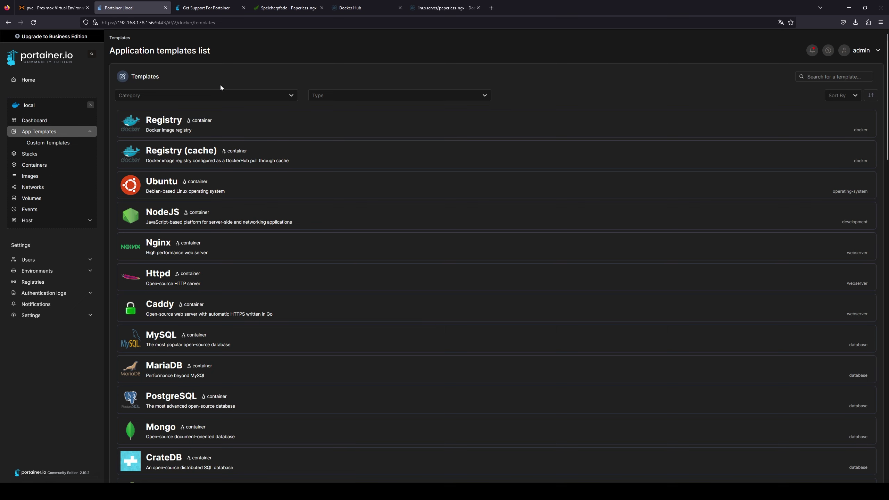
pyautogui.scroll(-5, 170, 301)
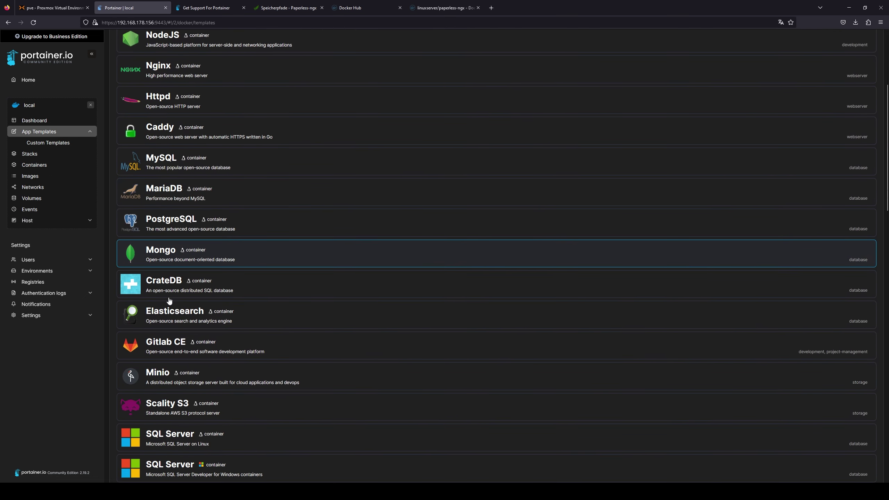
pyautogui.scroll(-6, 169, 300)
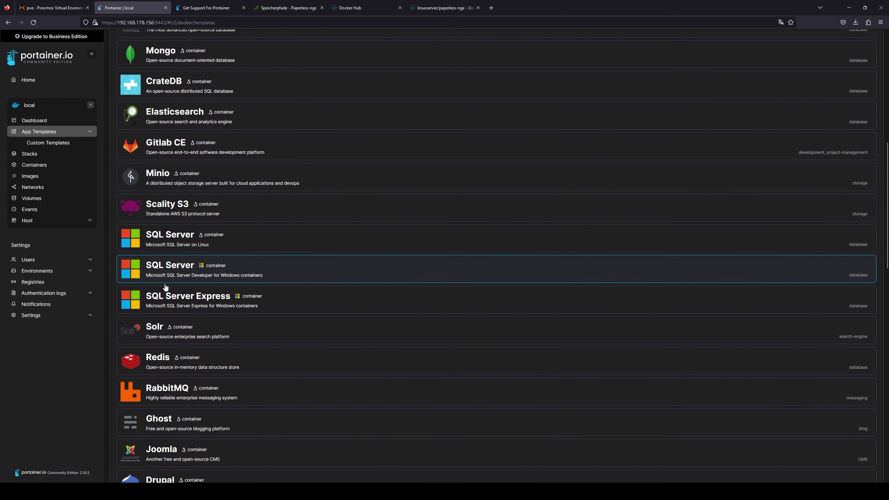
pyautogui.scroll(-5, 168, 282)
pyautogui.scroll(-14, 171, 272)
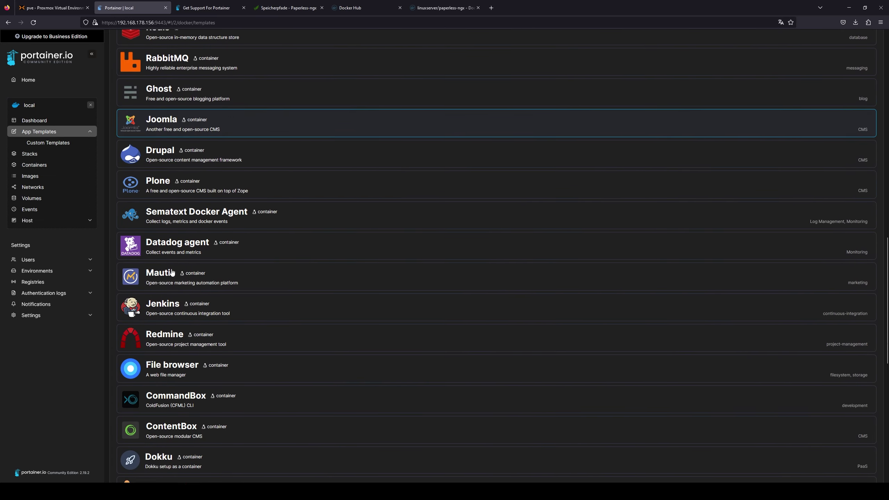
pyautogui.scroll(-1, 172, 275)
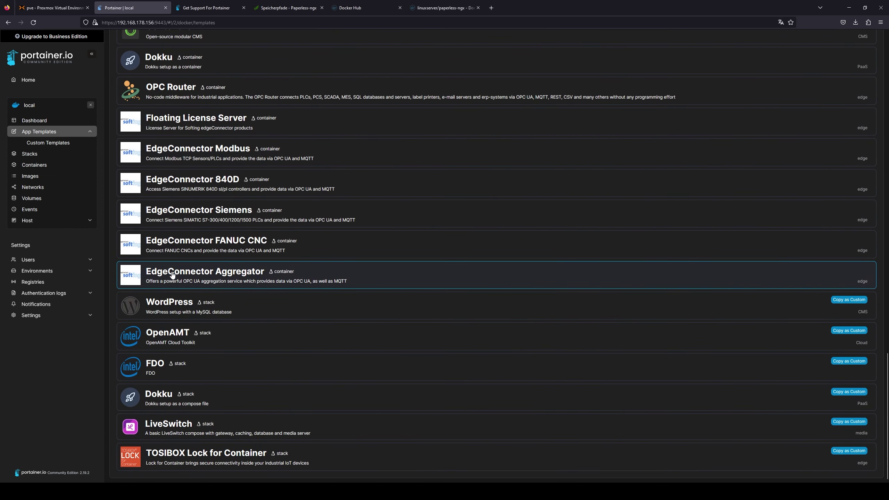
pyautogui.scroll(2, 148, 382)
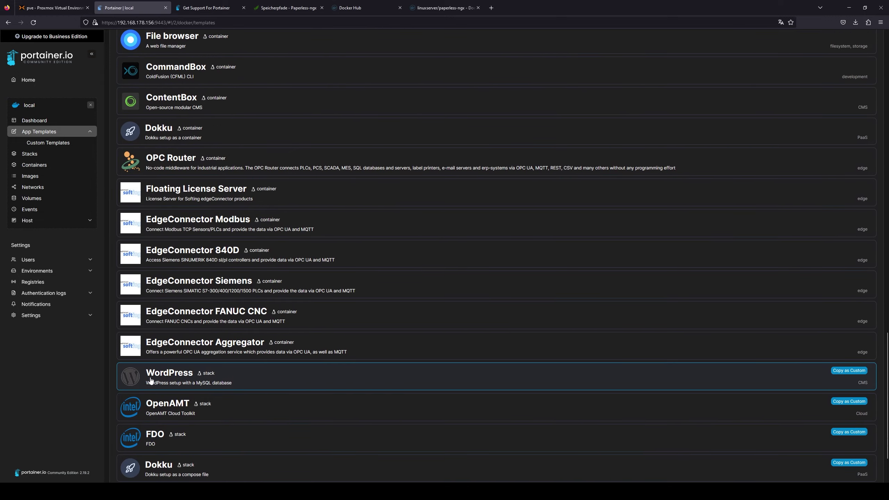
pyautogui.scroll(5, 157, 380)
pyautogui.scroll(11, 168, 376)
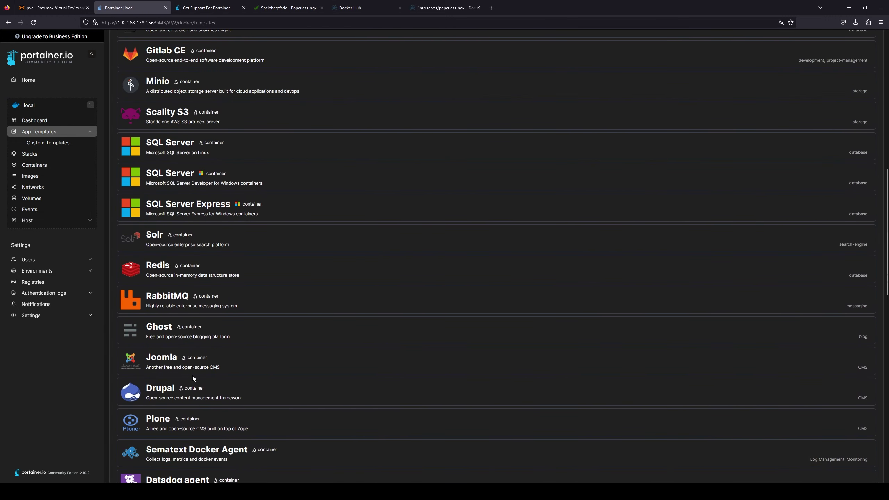
pyautogui.scroll(6, 192, 375)
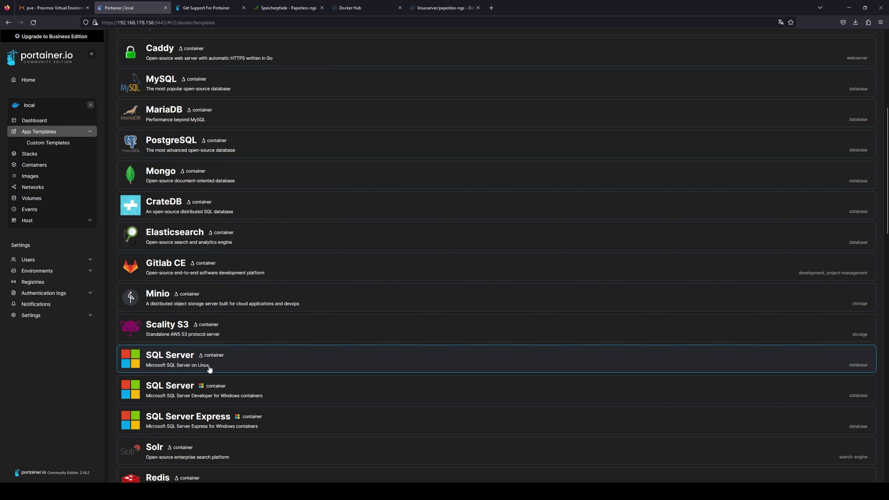
pyautogui.scroll(4, 222, 369)
pyautogui.scroll(2, 223, 369)
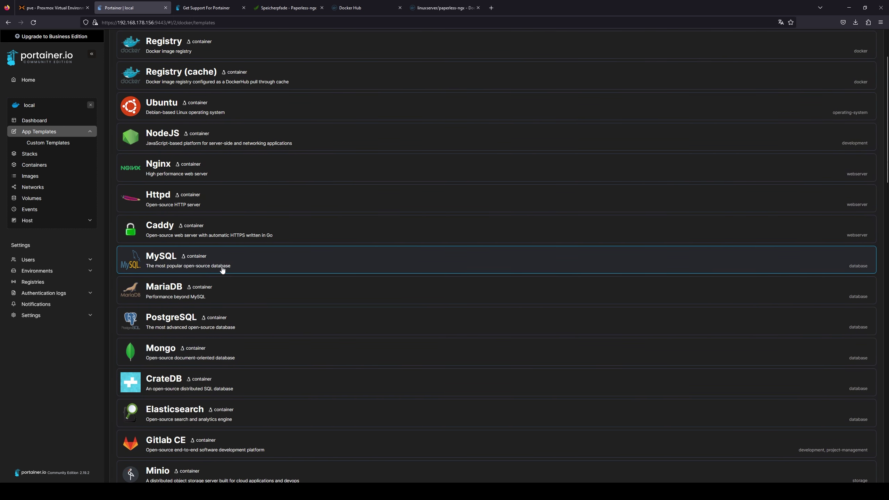
pyautogui.scroll(3, 224, 298)
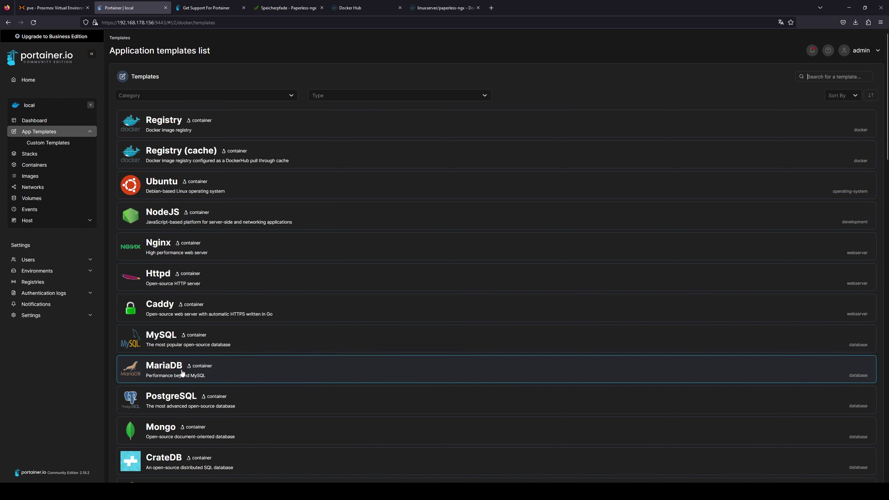
pyautogui.click(49, 144)
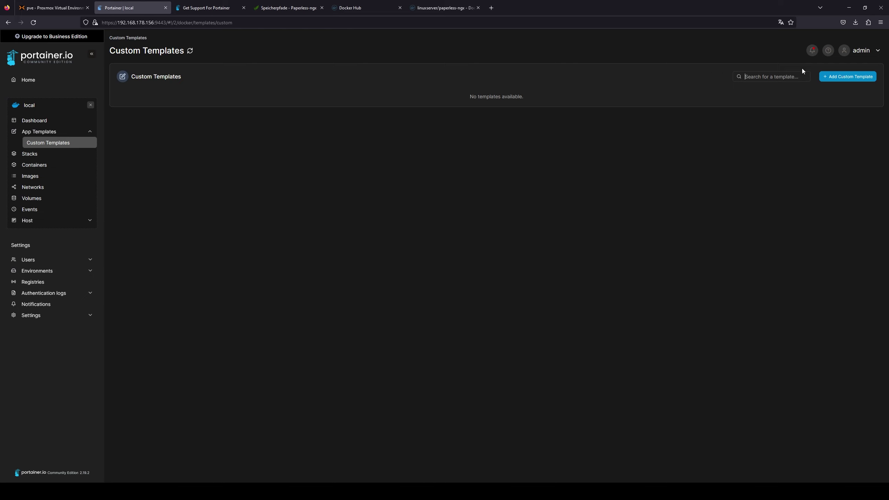
# Start a new custom template, keep type Standalone, and switch the build method from Upload to Repository.
pyautogui.click(835, 77)
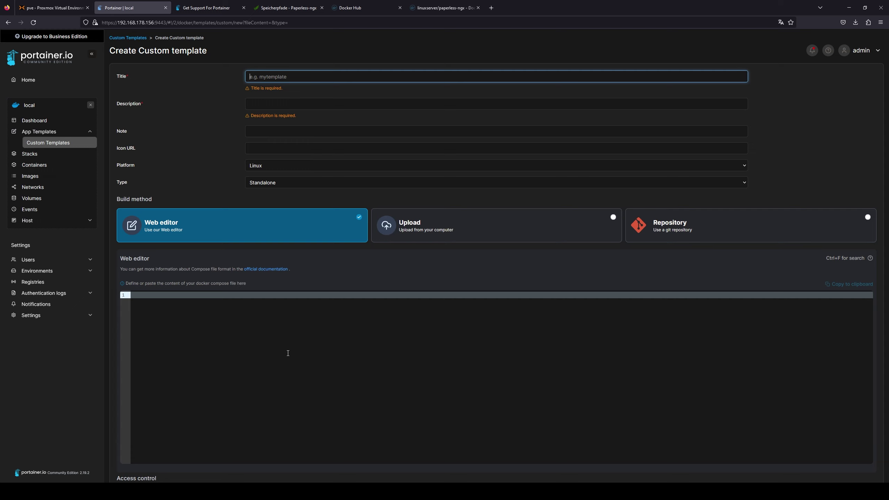
pyautogui.scroll(-1, 288, 353)
pyautogui.scroll(-2, 284, 355)
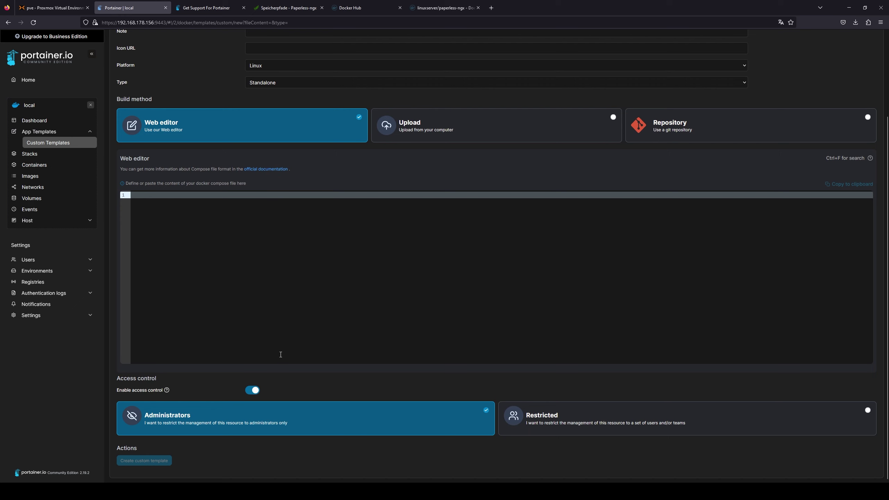
pyautogui.scroll(1, 280, 354)
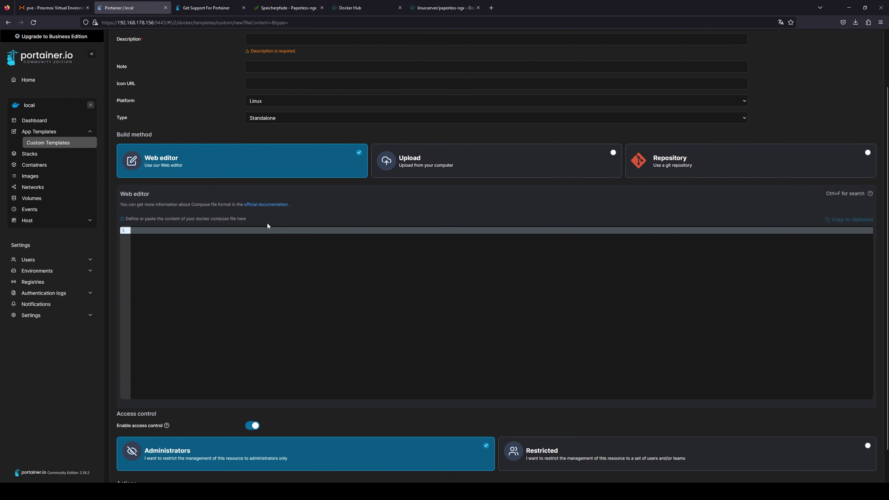
pyautogui.scroll(2, 257, 210)
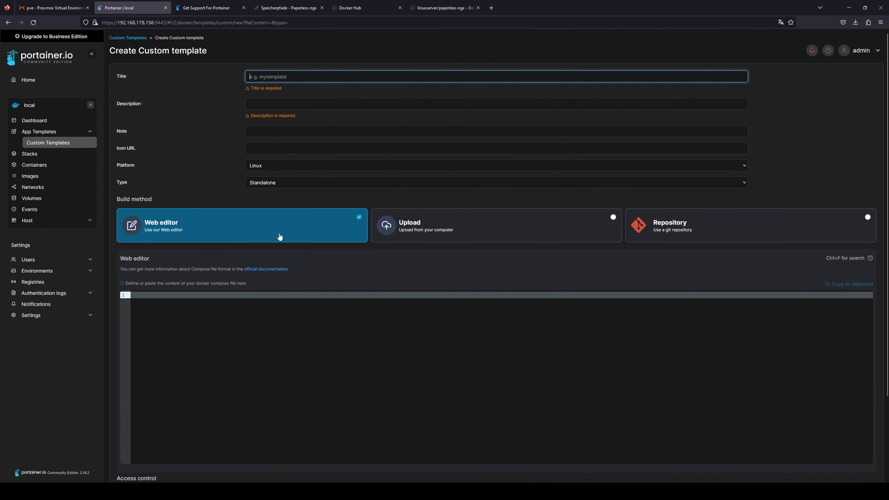
pyautogui.click(271, 182)
pyautogui.click(202, 167)
pyautogui.click(447, 238)
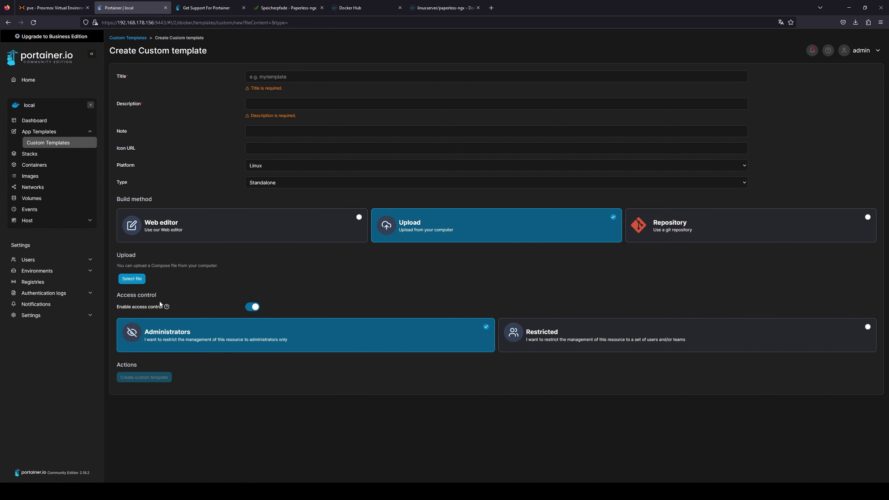
pyautogui.click(661, 240)
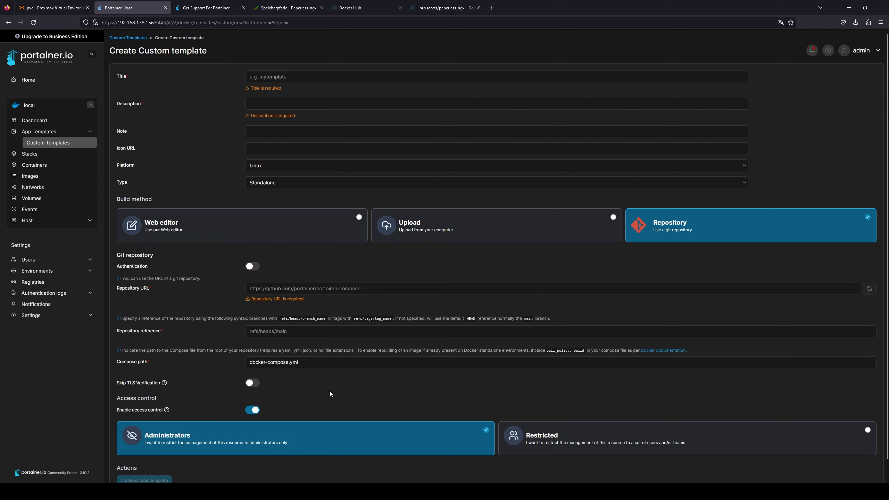
pyautogui.scroll(-1, 244, 348)
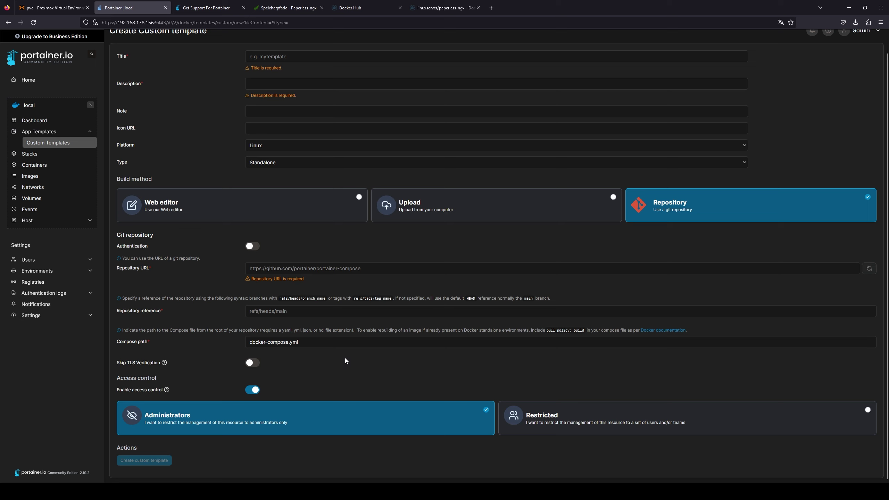
pyautogui.scroll(1, 345, 360)
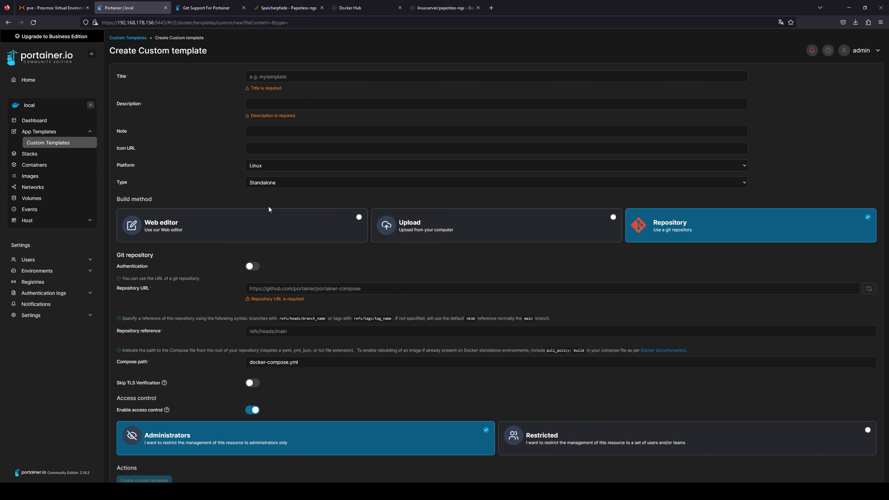
# Return to Portainer's Home environments list, then switch to docker2's console in the Proxmox tab.
pyautogui.click(90, 105)
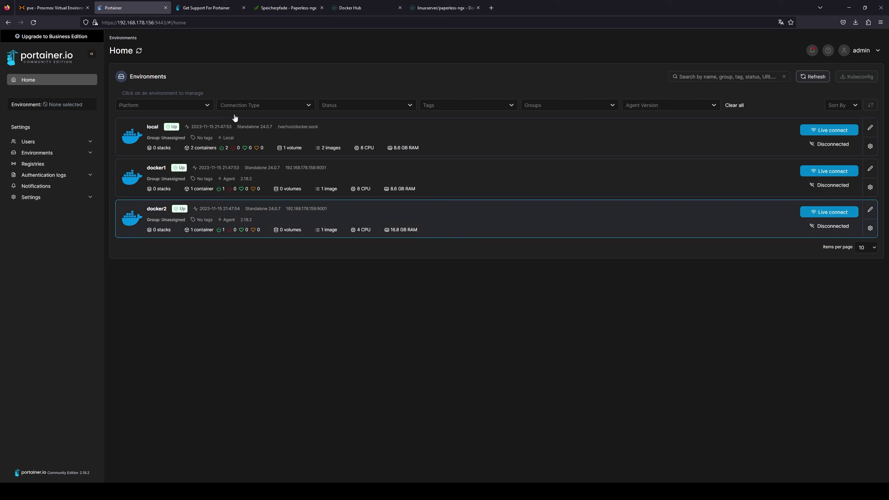
pyautogui.click(63, 4)
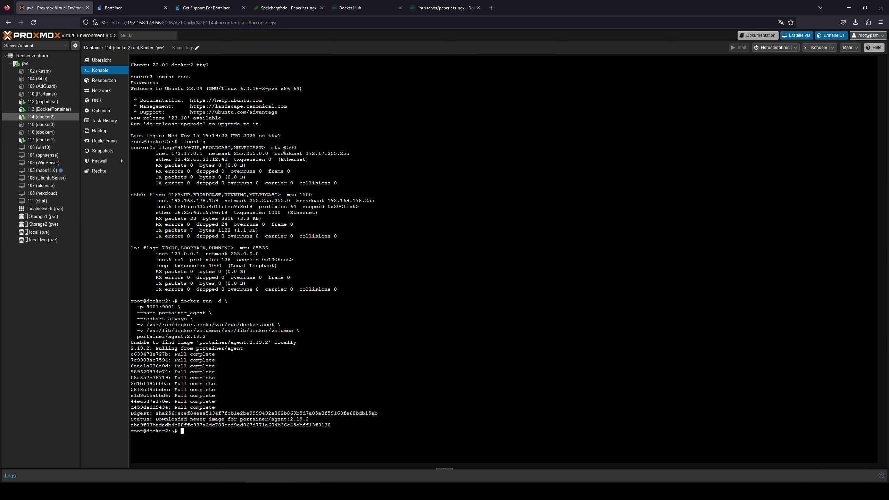
# Check container 113 DockerPortainer's Übersicht charts and empty Backup list, then return to Portainer.
pyautogui.click(40, 109)
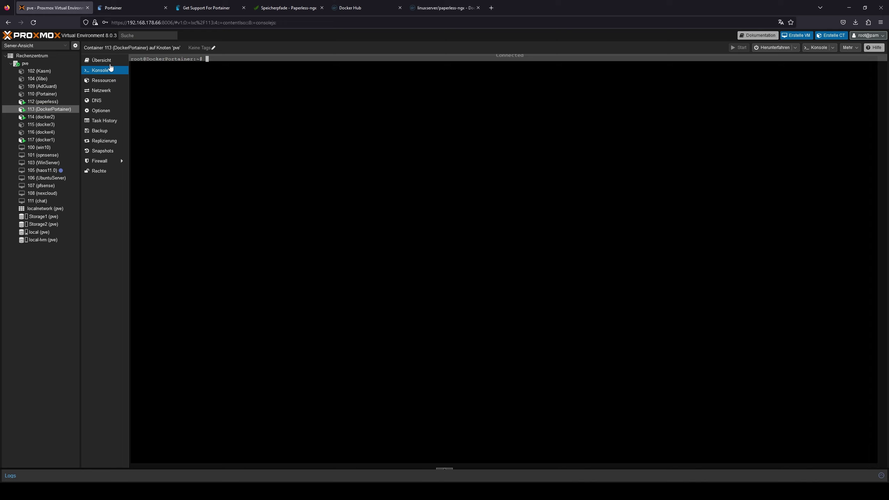
pyautogui.click(105, 61)
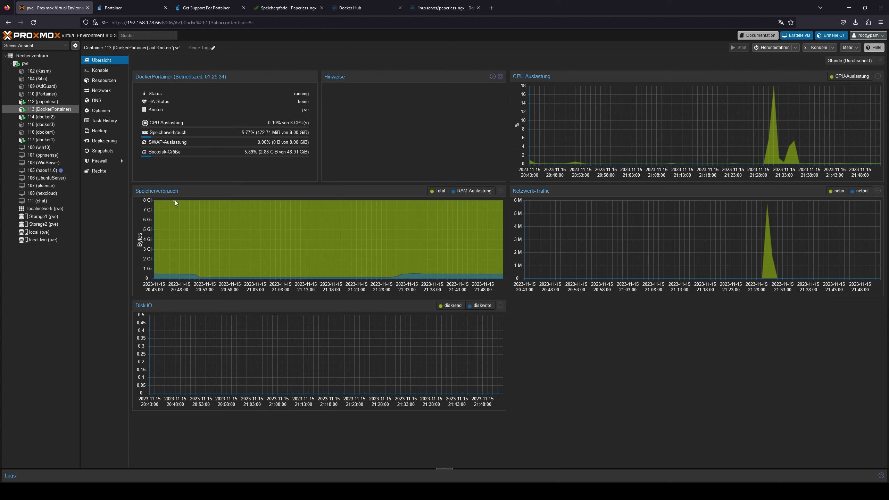
pyautogui.click(101, 130)
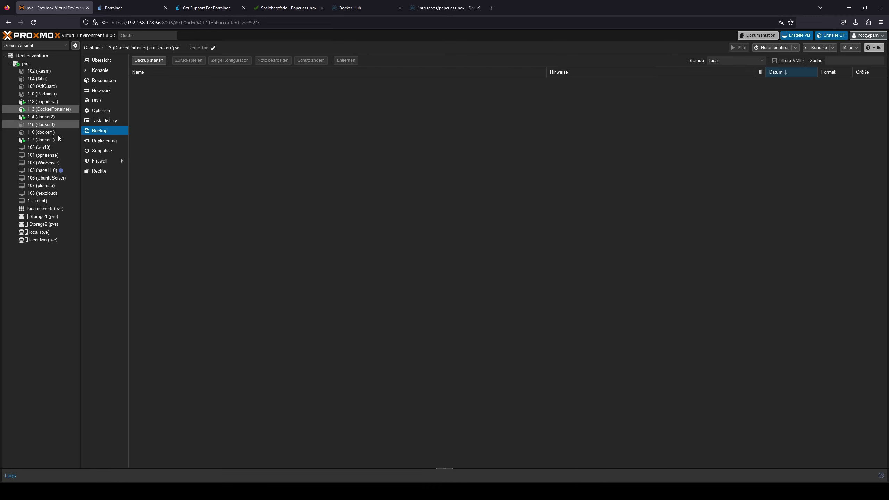
pyautogui.click(129, 7)
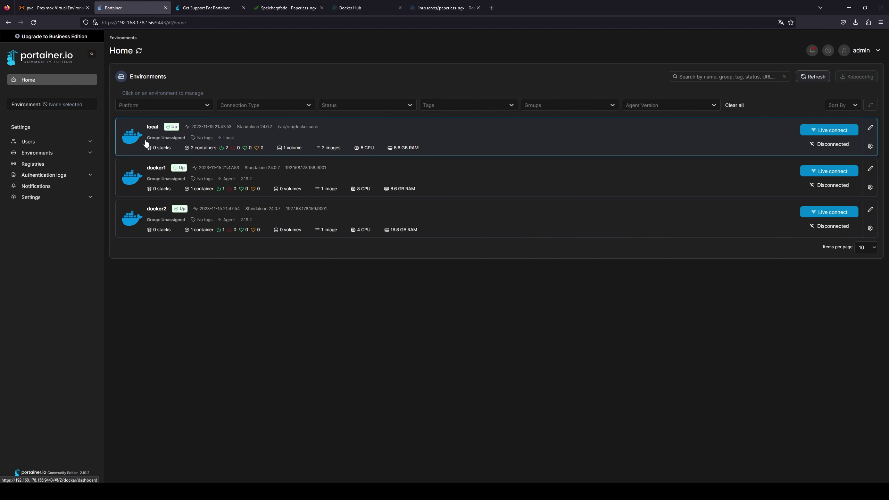
pyautogui.click(63, 8)
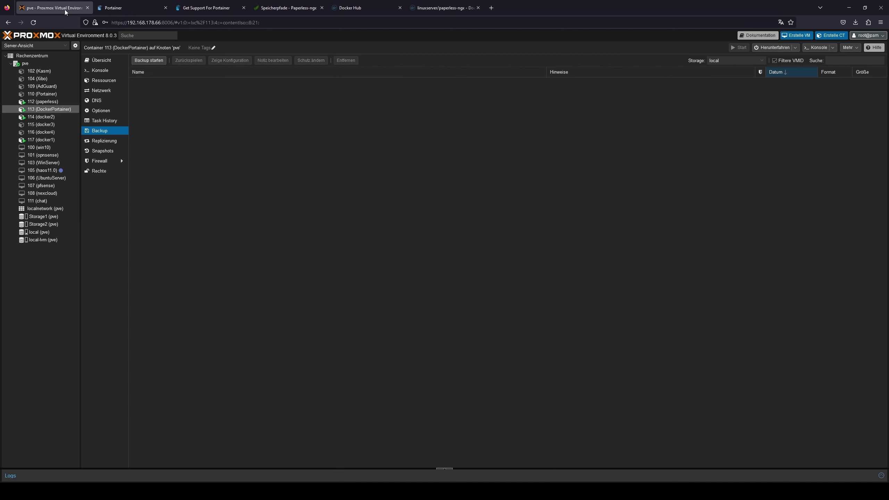
pyautogui.click(48, 110)
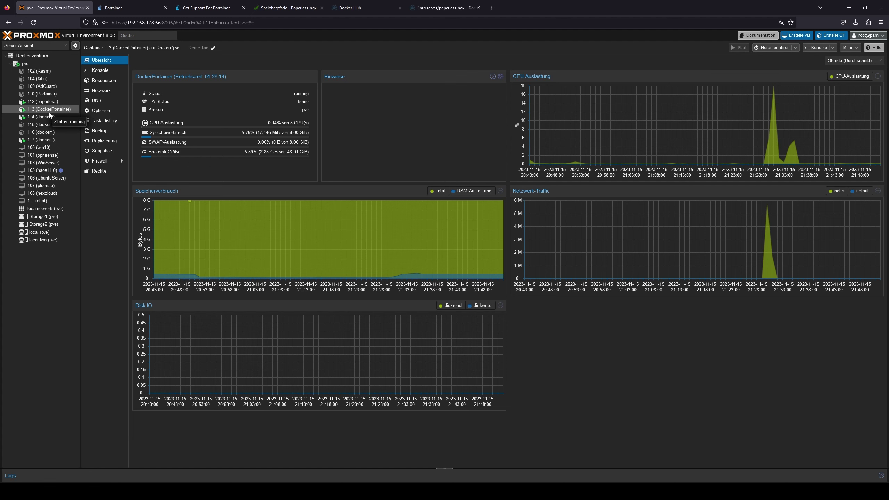
pyautogui.click(107, 3)
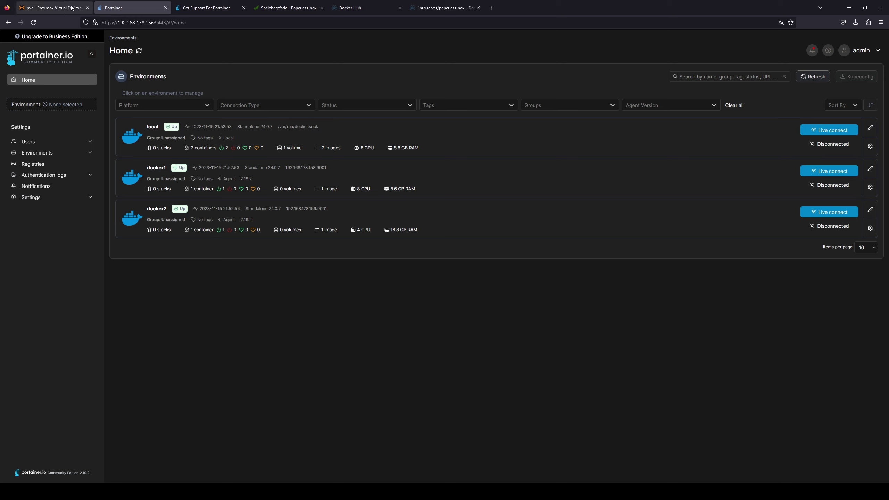
pyautogui.click(55, 4)
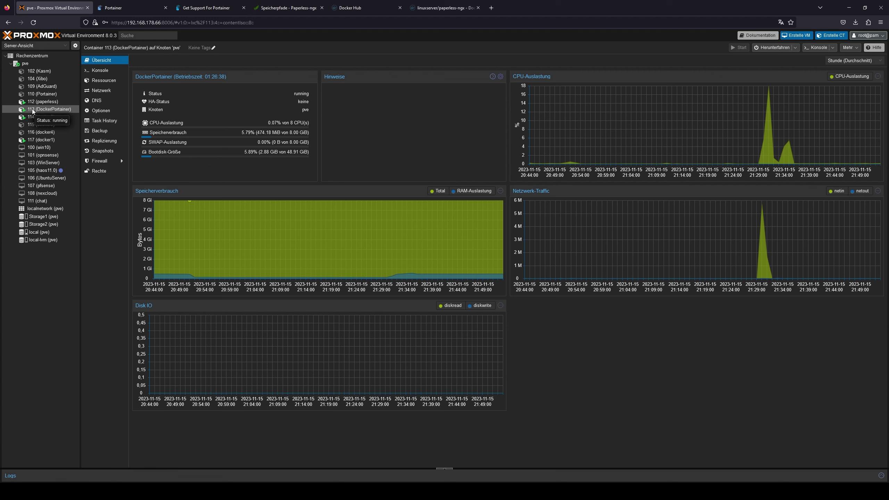
pyautogui.click(129, 8)
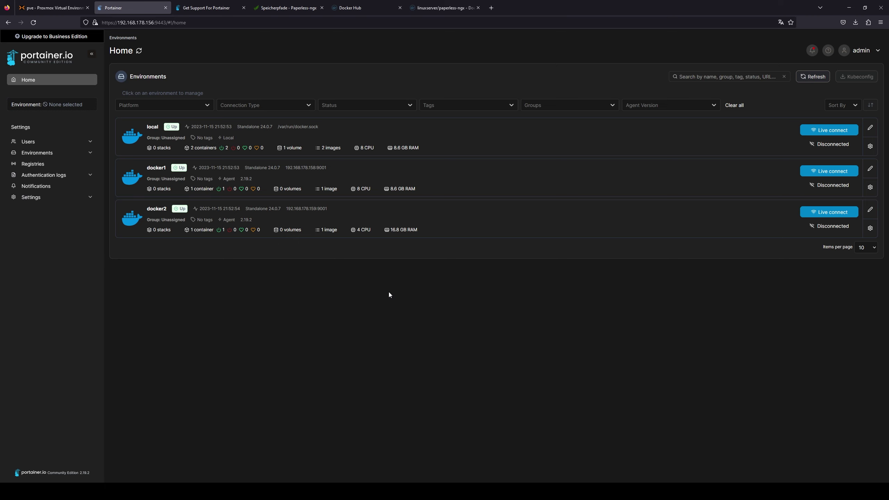
pyautogui.click(46, 8)
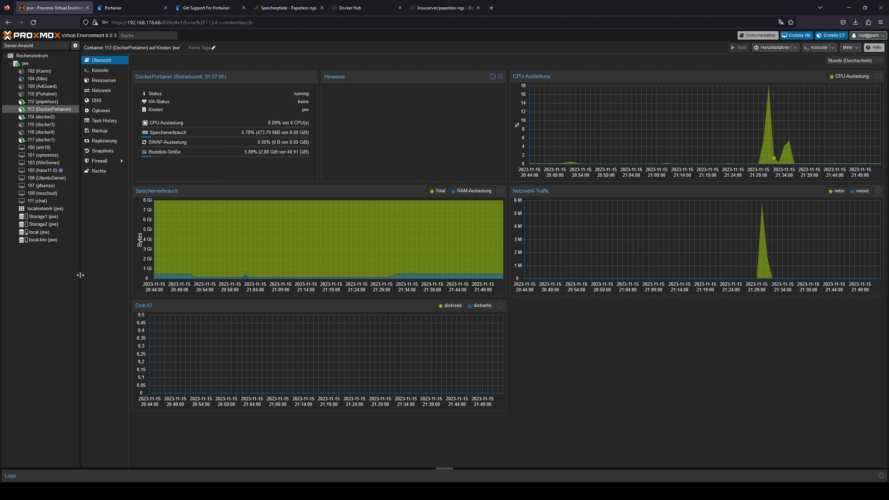
pyautogui.hotkey('ctrl', 'Tab')
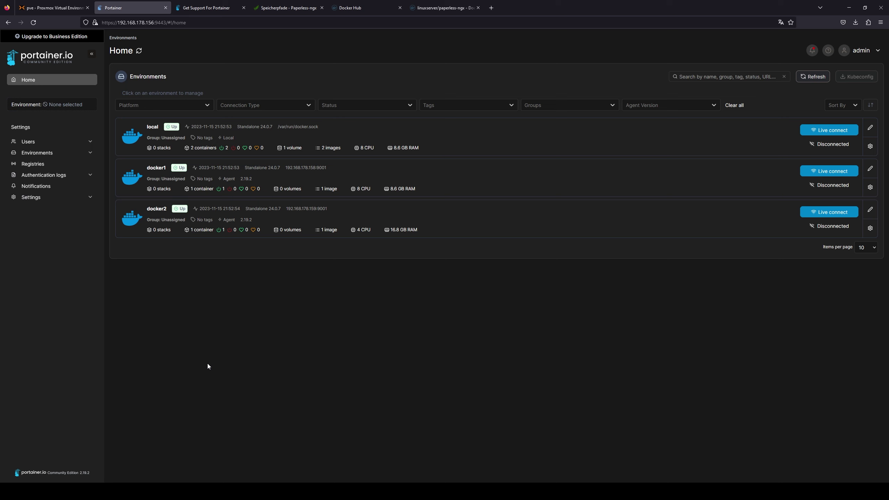
pyautogui.click(381, 5)
pyautogui.scroll(-5, 163, 211)
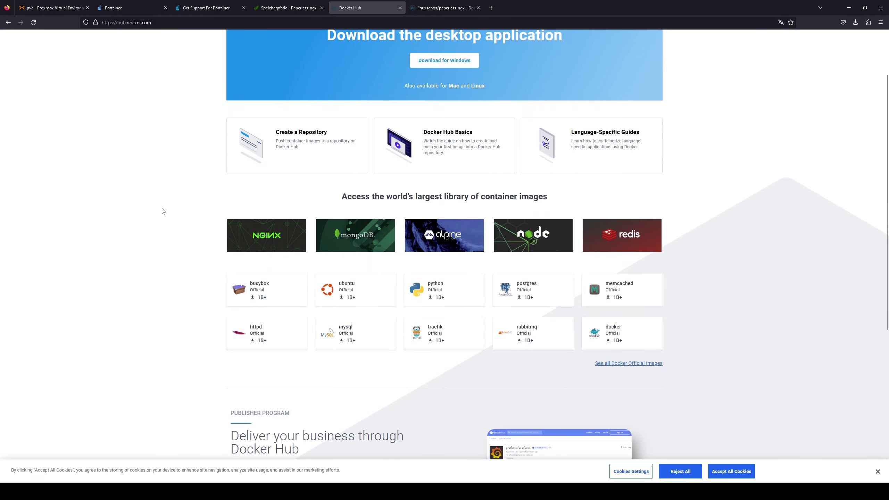
pyautogui.scroll(3, 171, 199)
pyautogui.scroll(2, 172, 200)
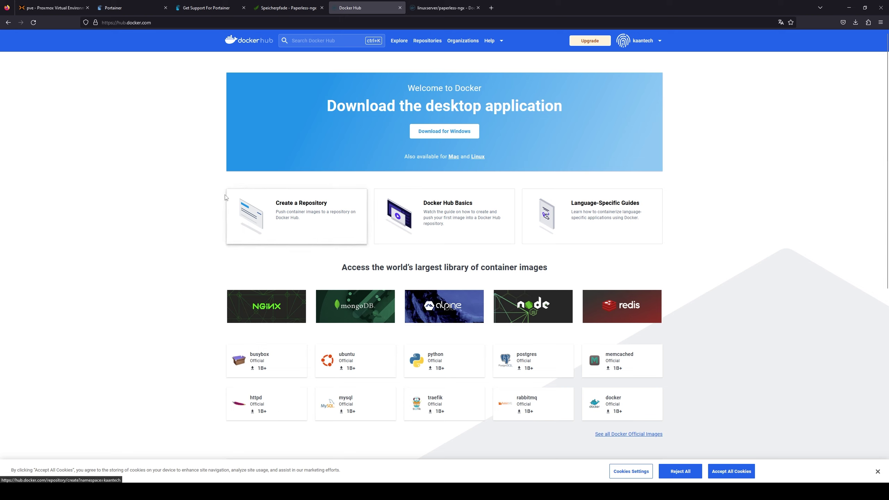
pyautogui.click(147, 8)
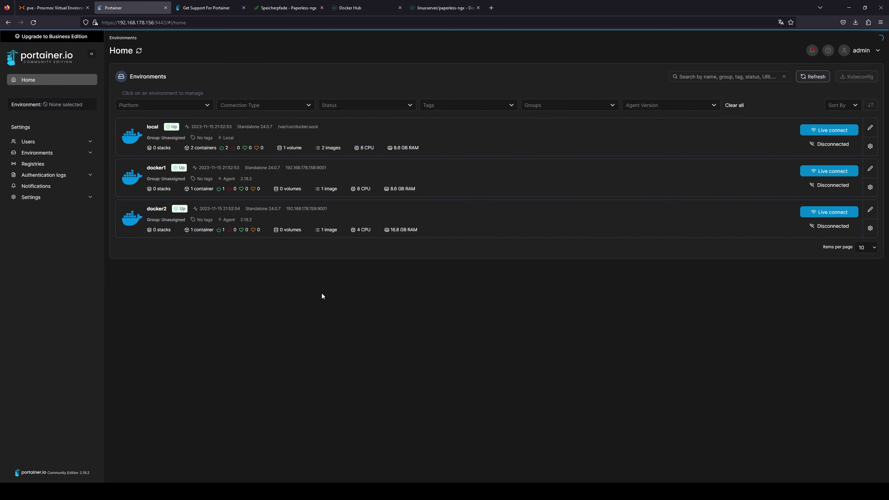